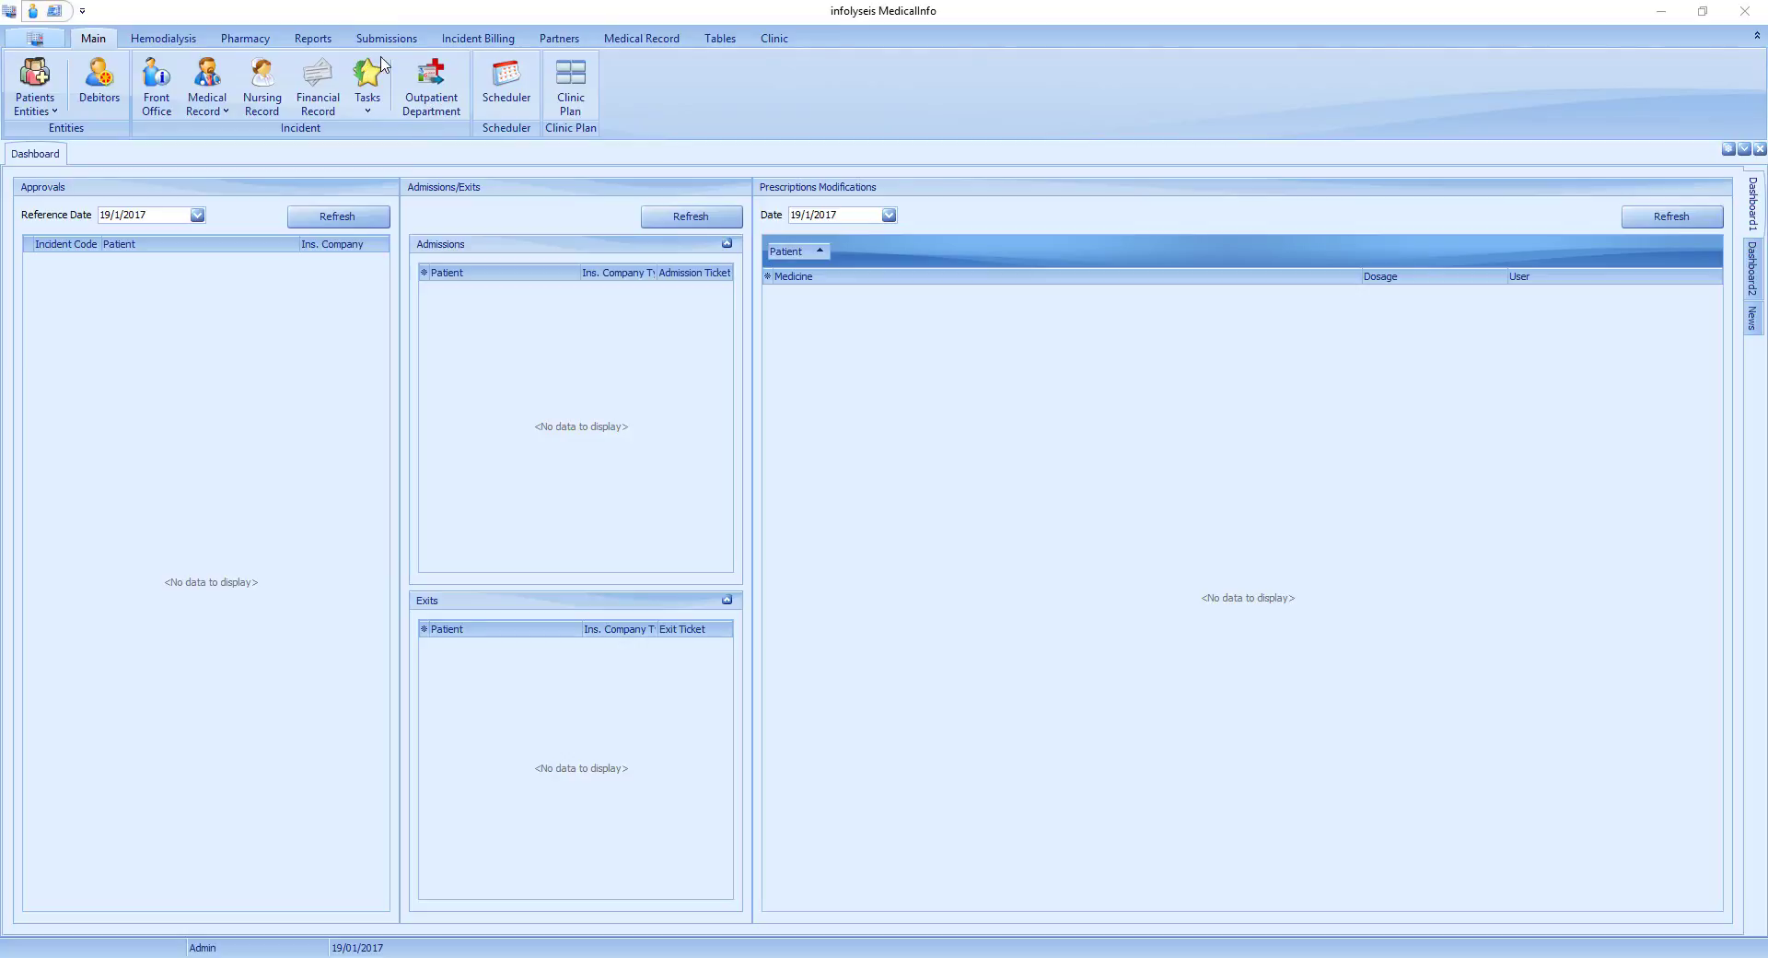
Open the Front Office incident list and show all incidents instead of only the current ones.
{"action": "left_click", "coordinate": [160, 84]}
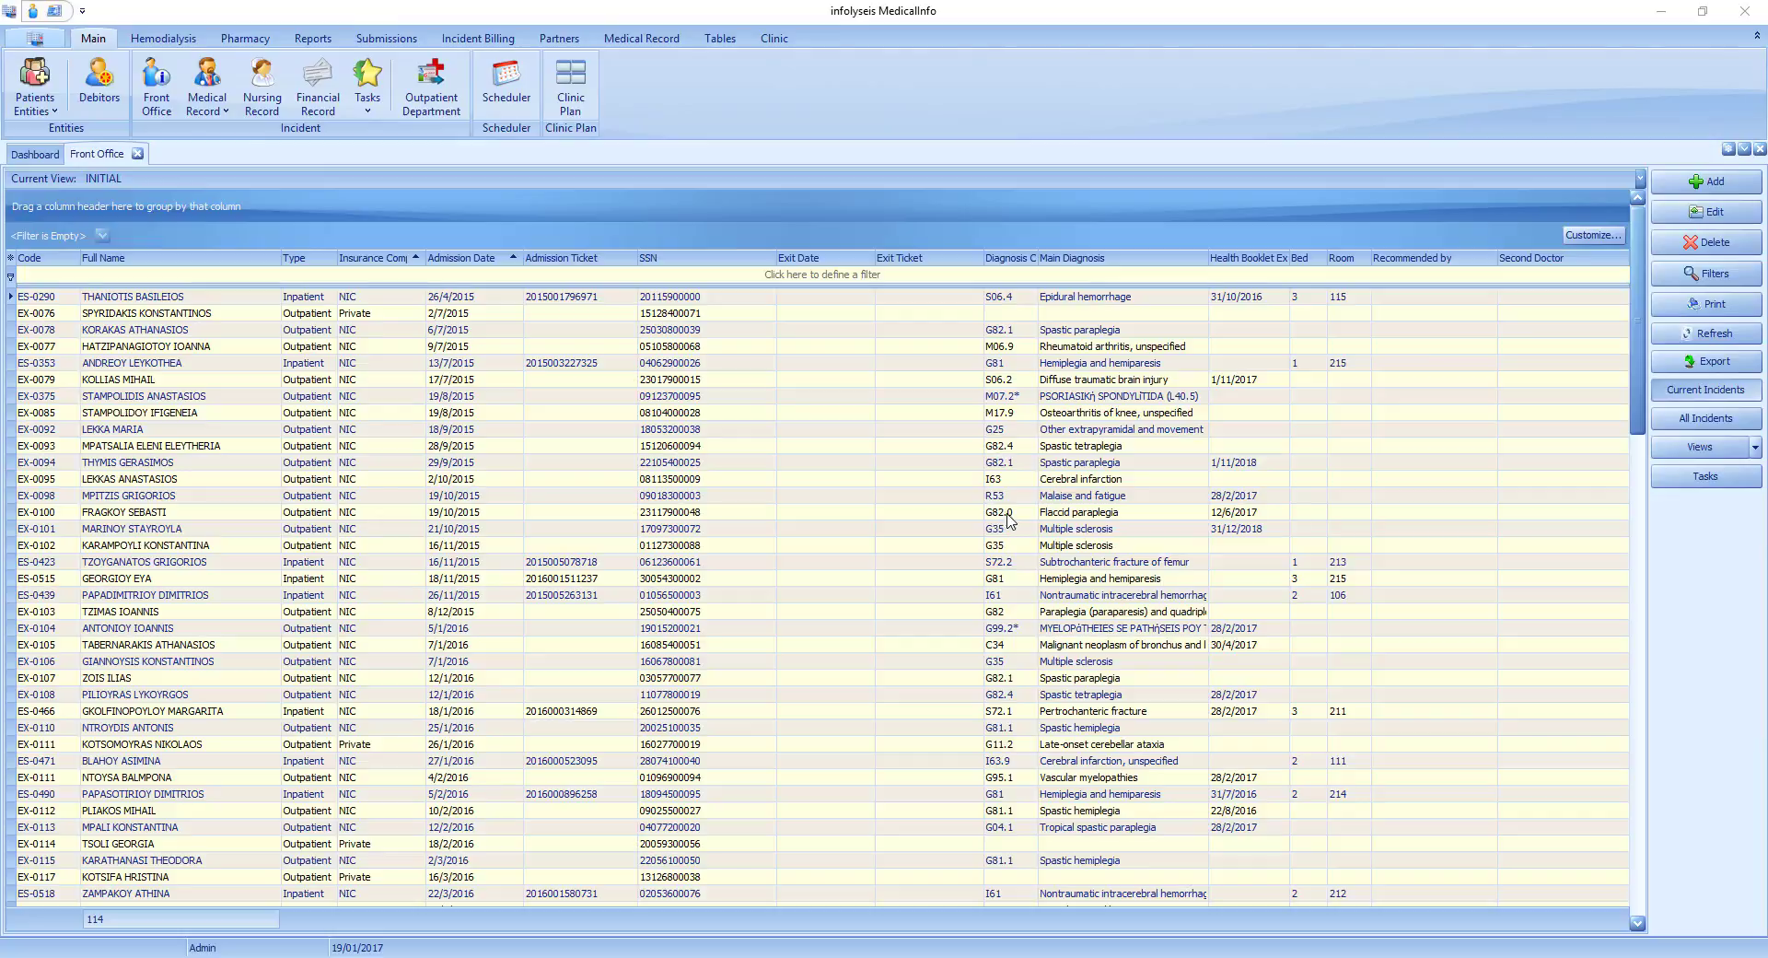
{"action": "left_click", "coordinate": [1710, 424]}
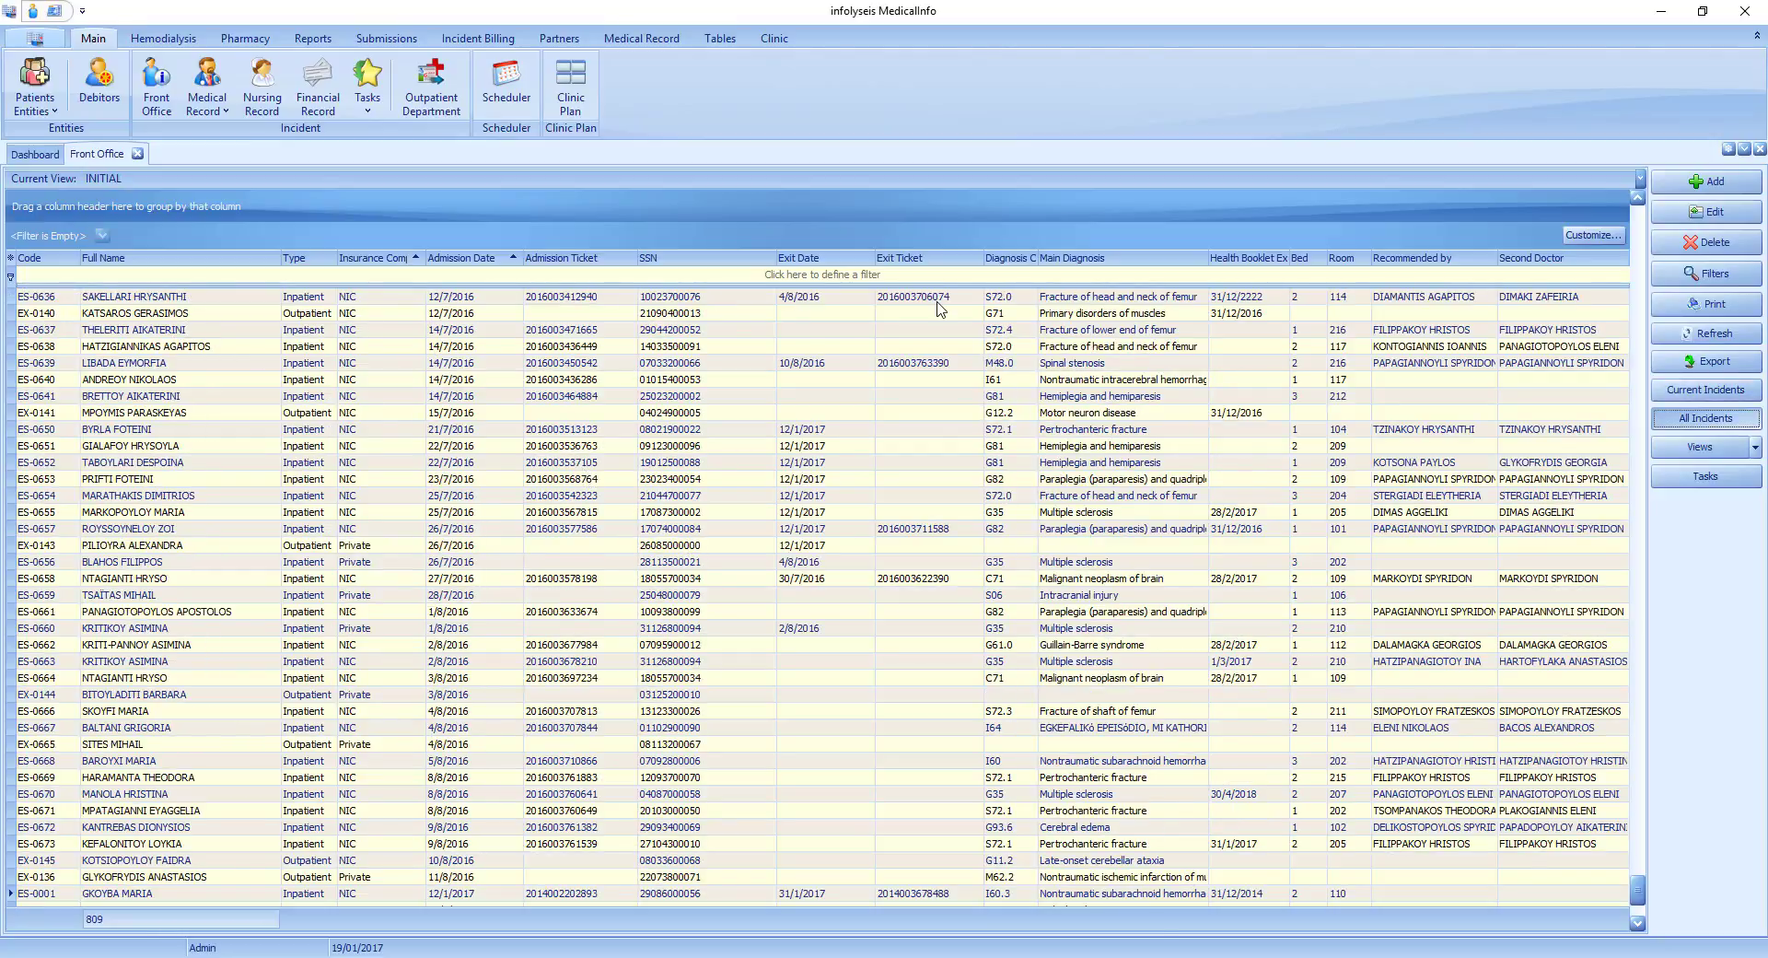
Filter the incidents to full names starting with "tsa", and clear that filter to review the recently used filters.
{"action": "left_click", "coordinate": [166, 280]}
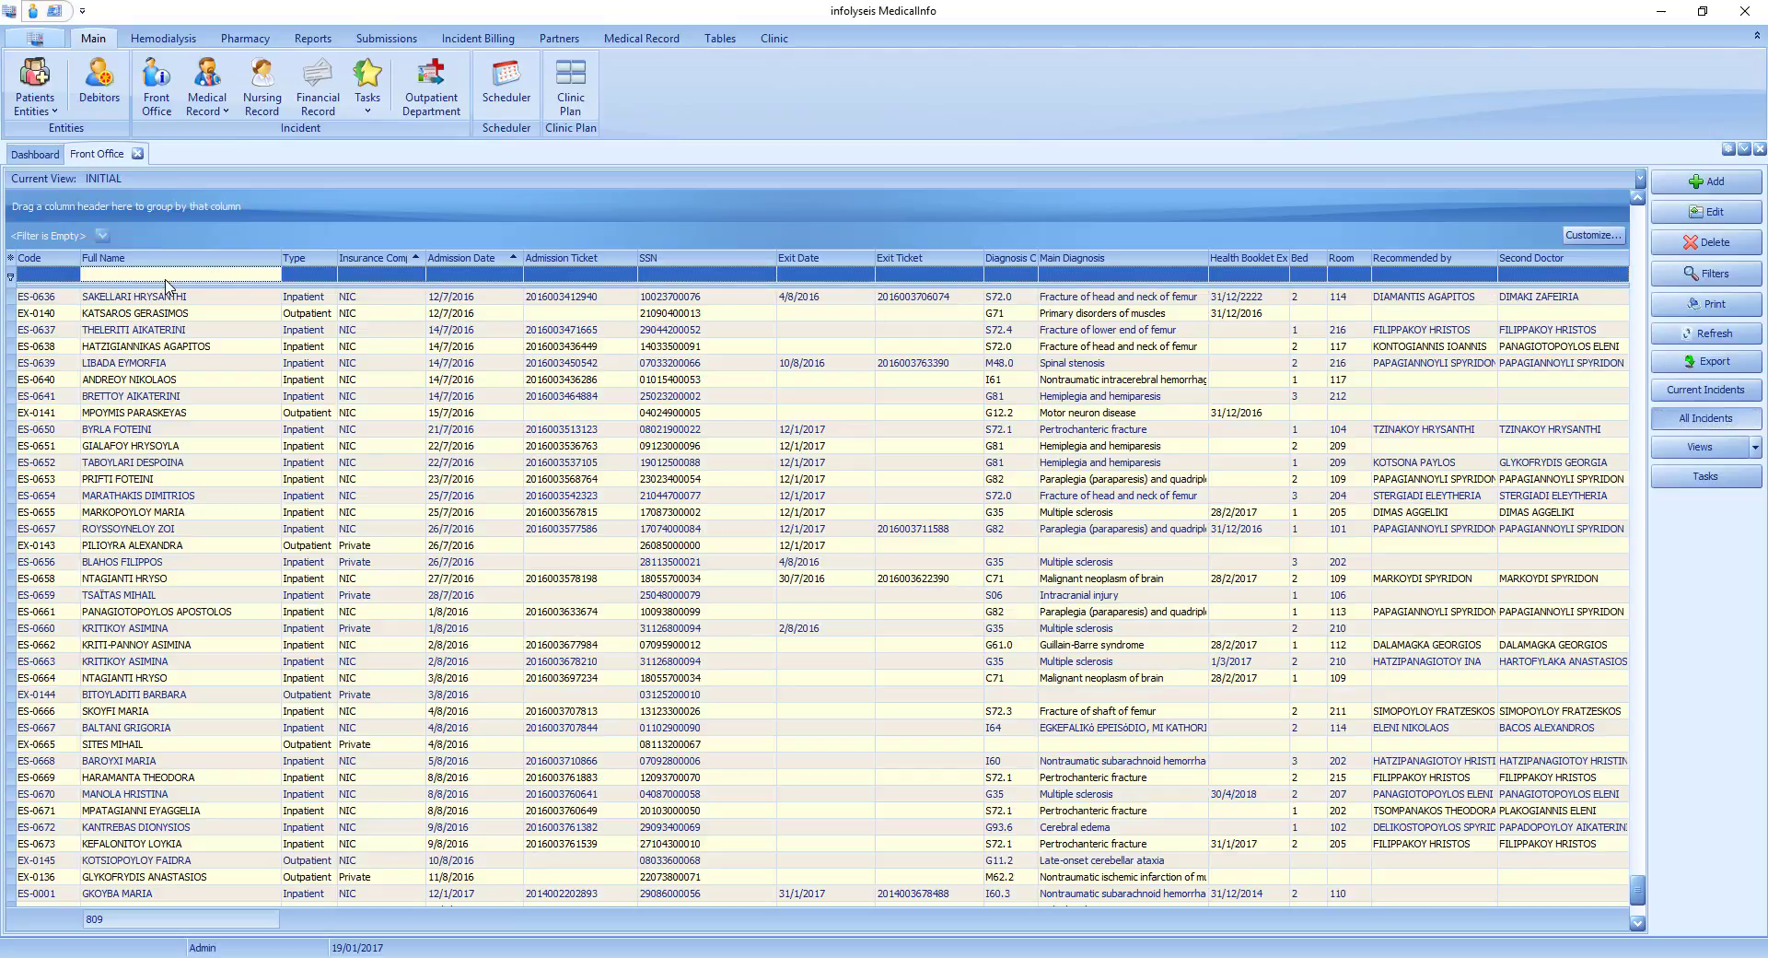
{"action": "type", "text": "t"}
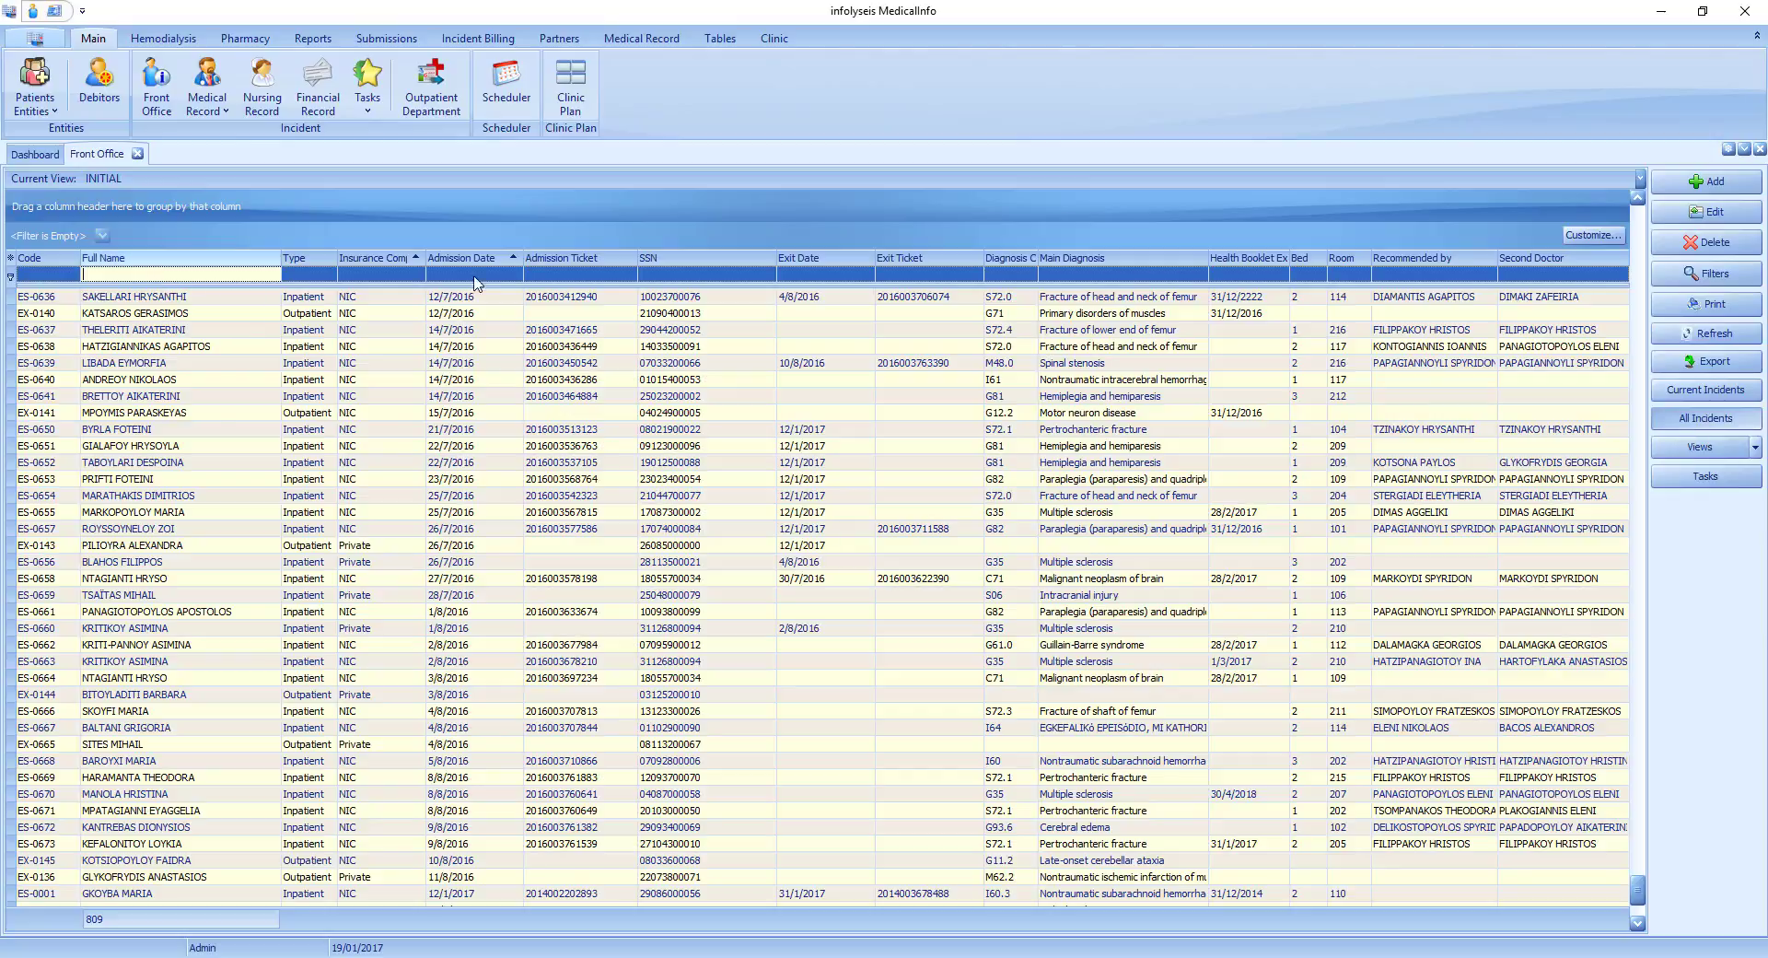
{"action": "type", "text": "sa"}
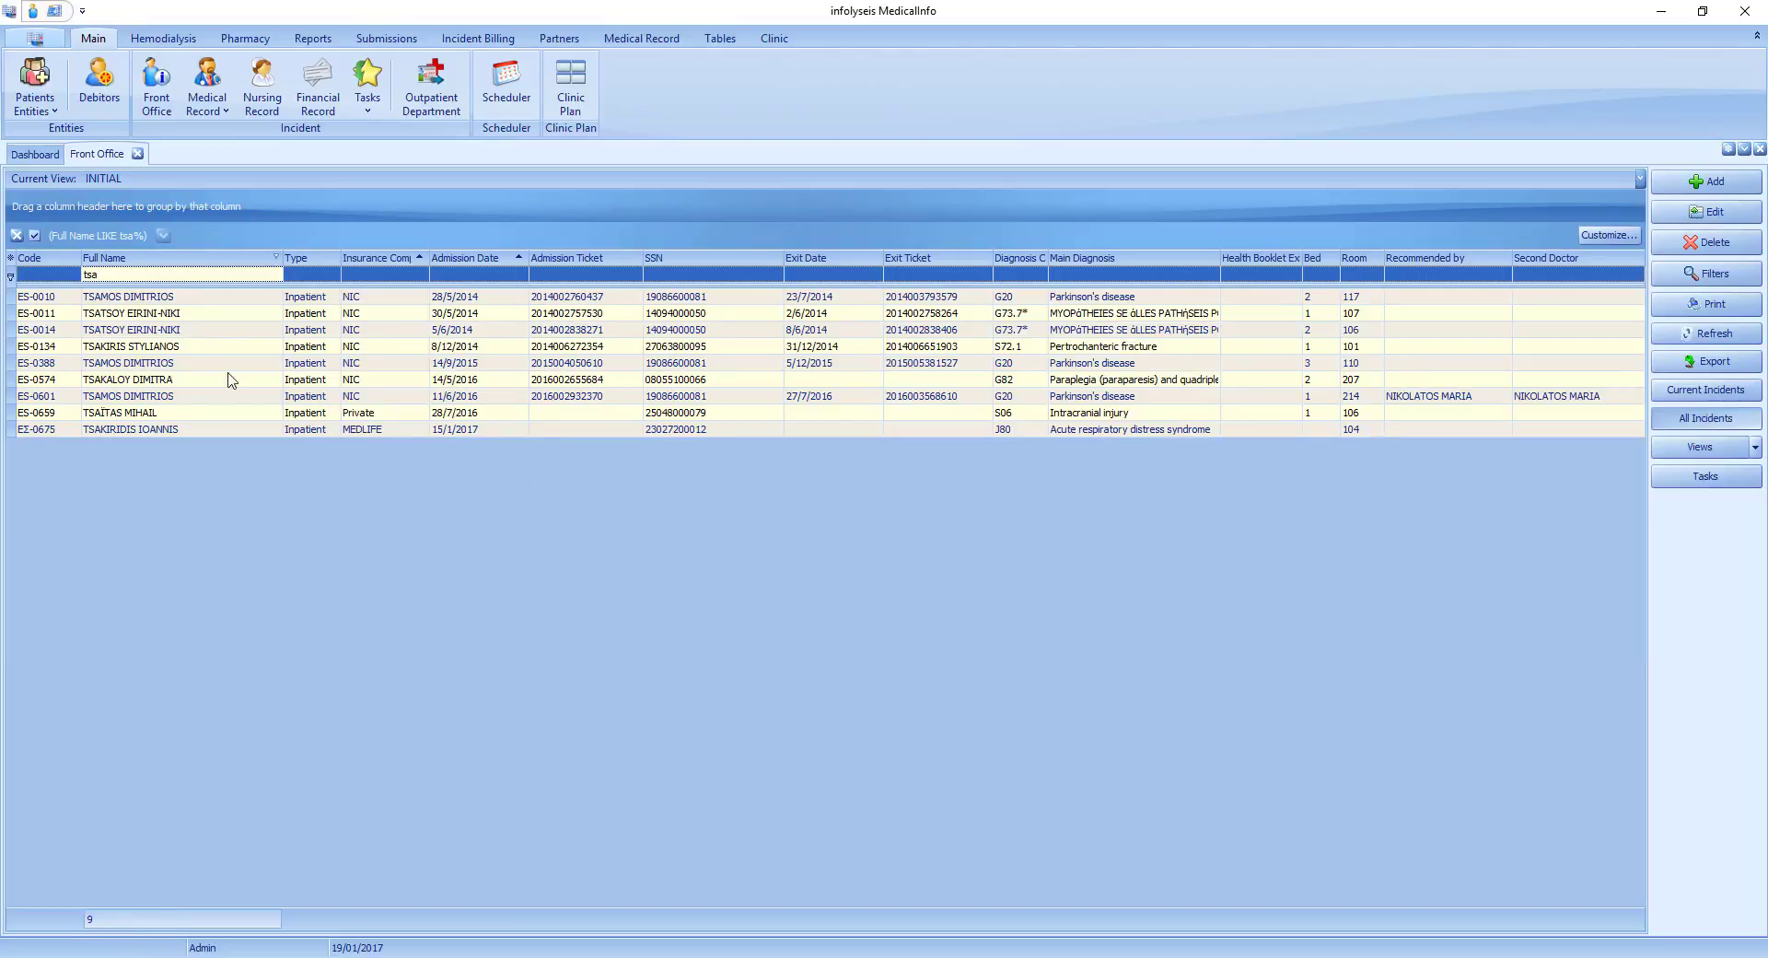
{"action": "left_click", "coordinate": [16, 235]}
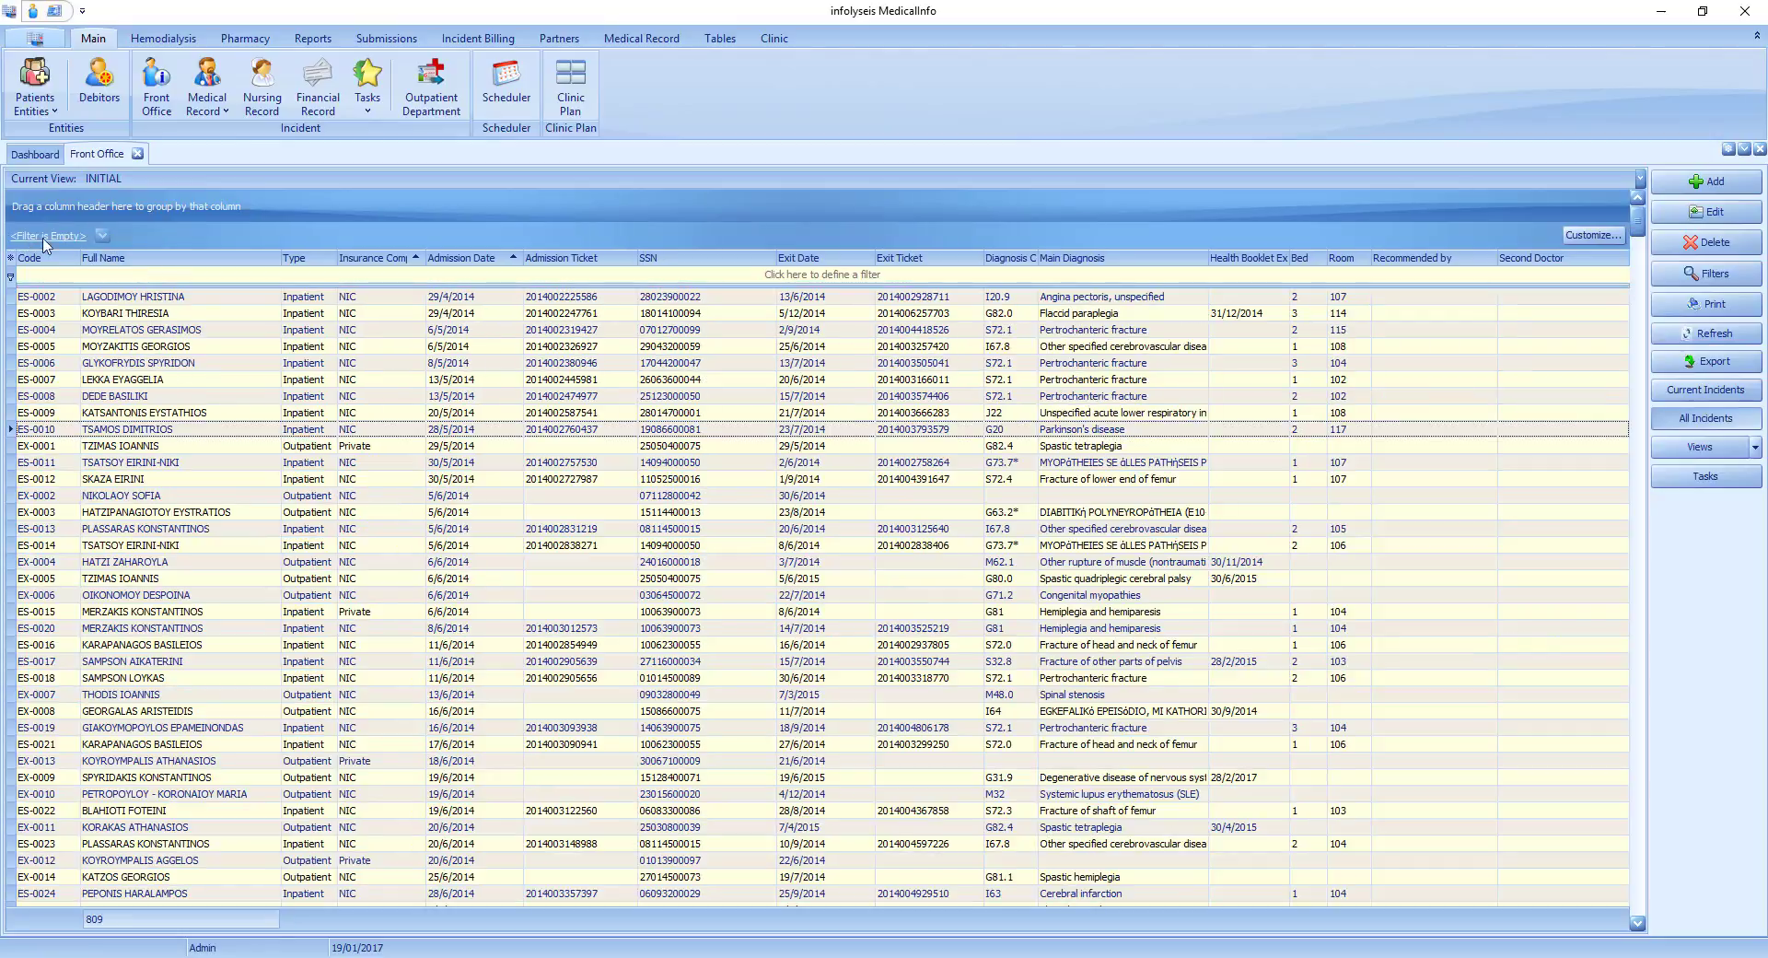
{"action": "left_click", "coordinate": [102, 235]}
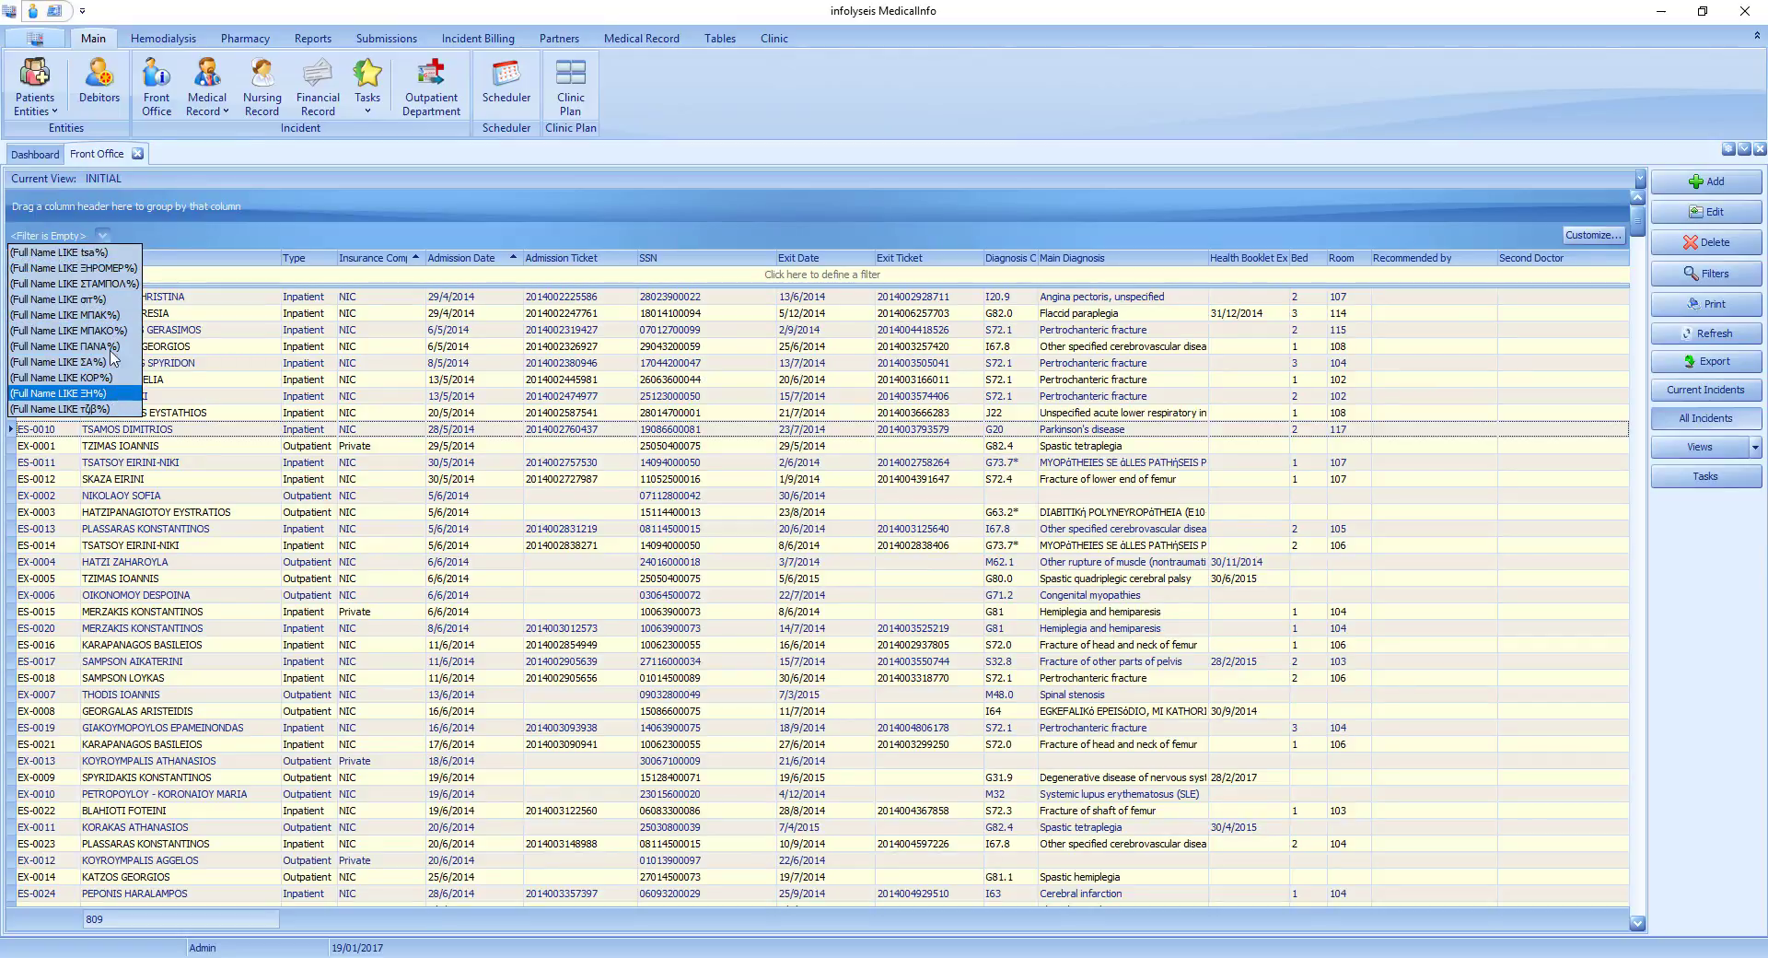
{"action": "left_click", "coordinate": [248, 227]}
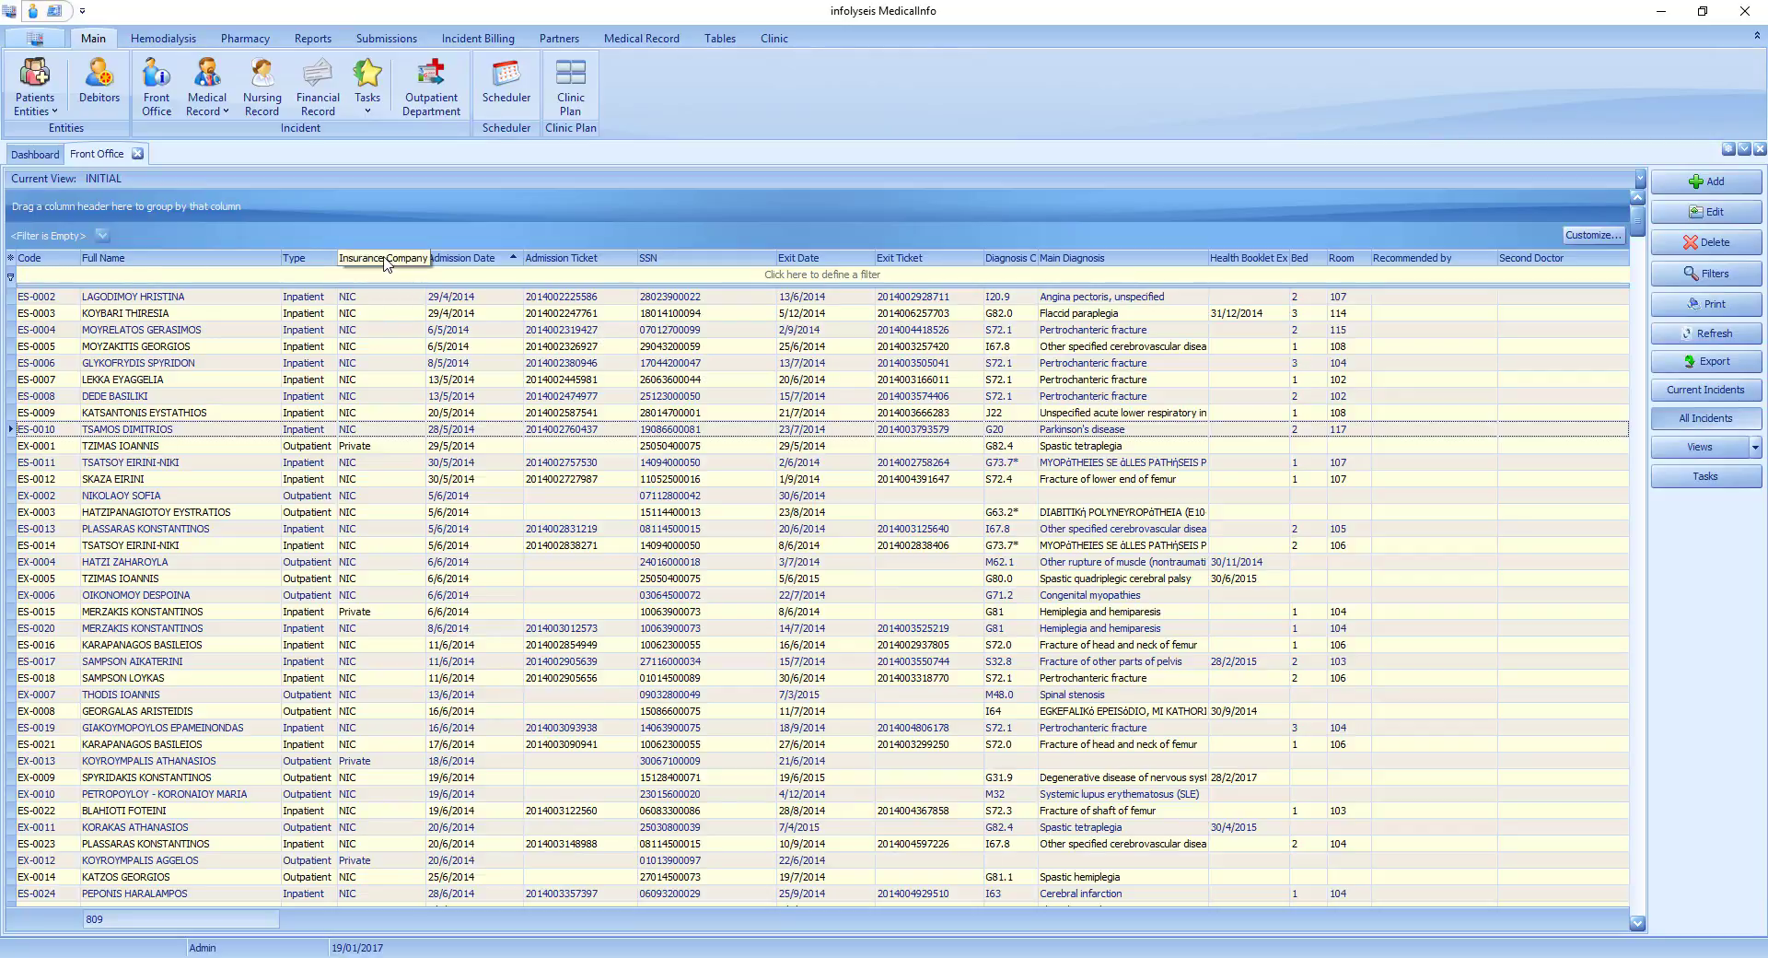
Group the incidents by insurance company, and remove the grouping after viewing the grouped list.
{"action": "left_click_drag", "start_coordinate": [385, 265], "coordinate": [268, 218]}
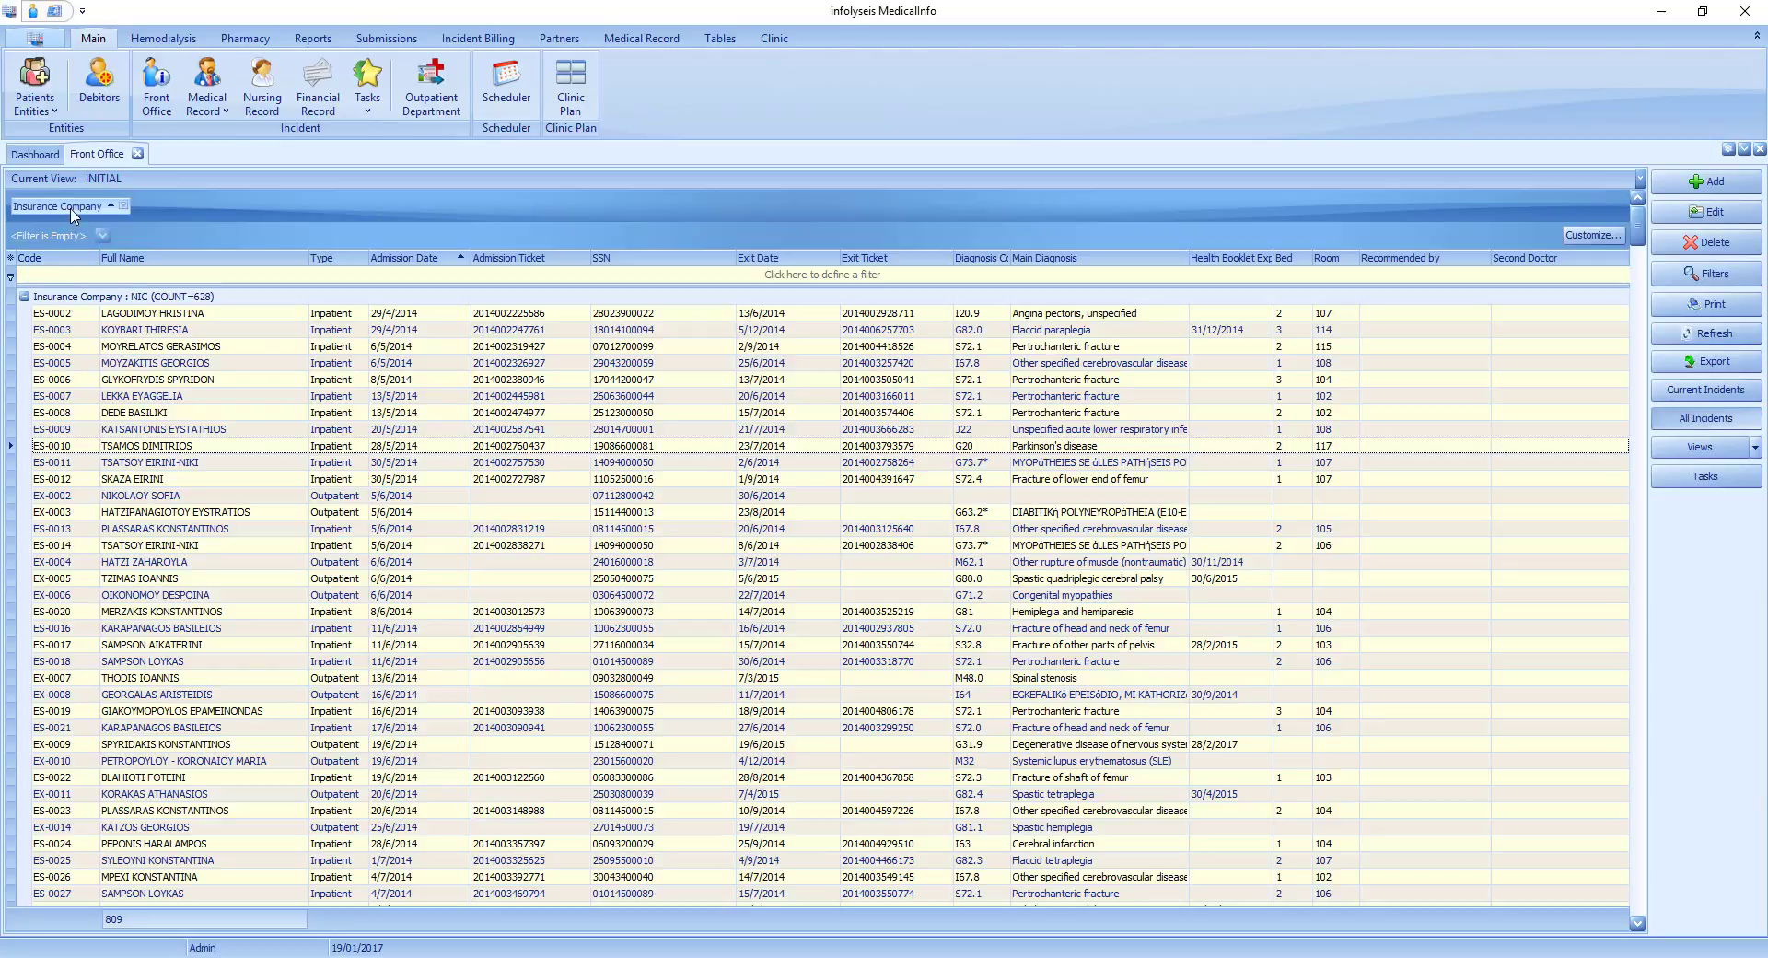
{"action": "scroll", "coordinate": [194, 414], "scroll_direction": "down", "scroll_amount": 2}
{"action": "scroll", "coordinate": [194, 423], "scroll_direction": "down", "scroll_amount": 12}
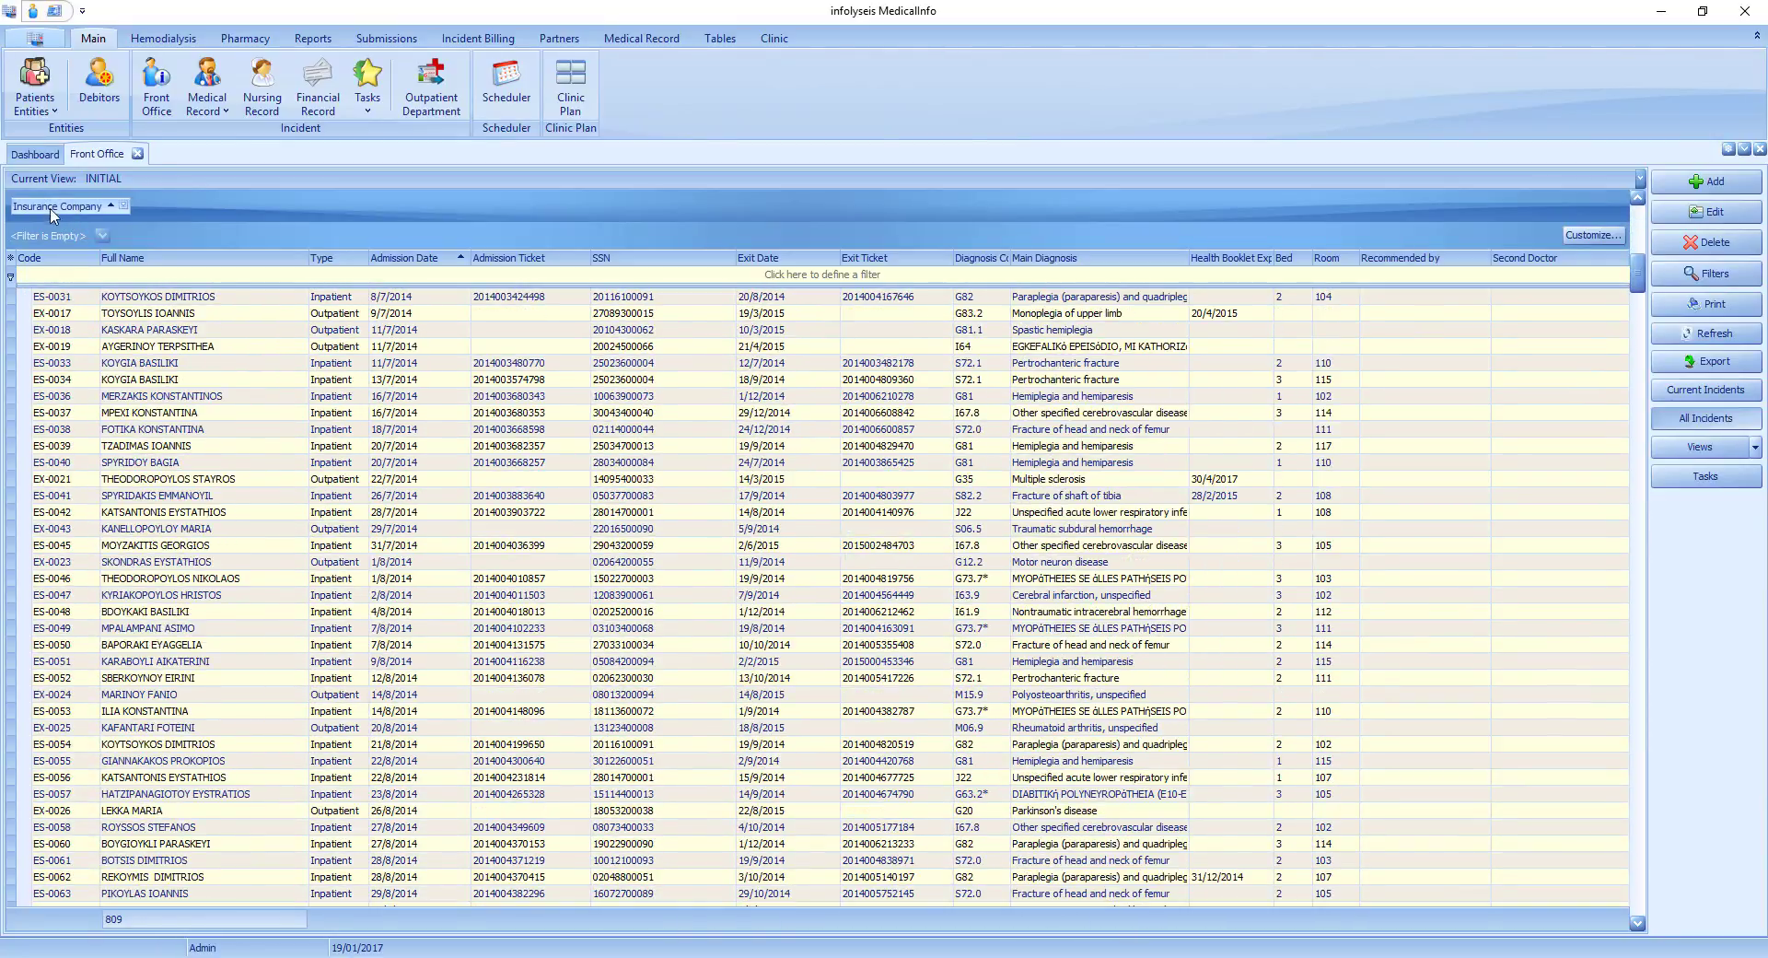
{"action": "left_click_drag", "start_coordinate": [391, 258], "coordinate": [370, 259]}
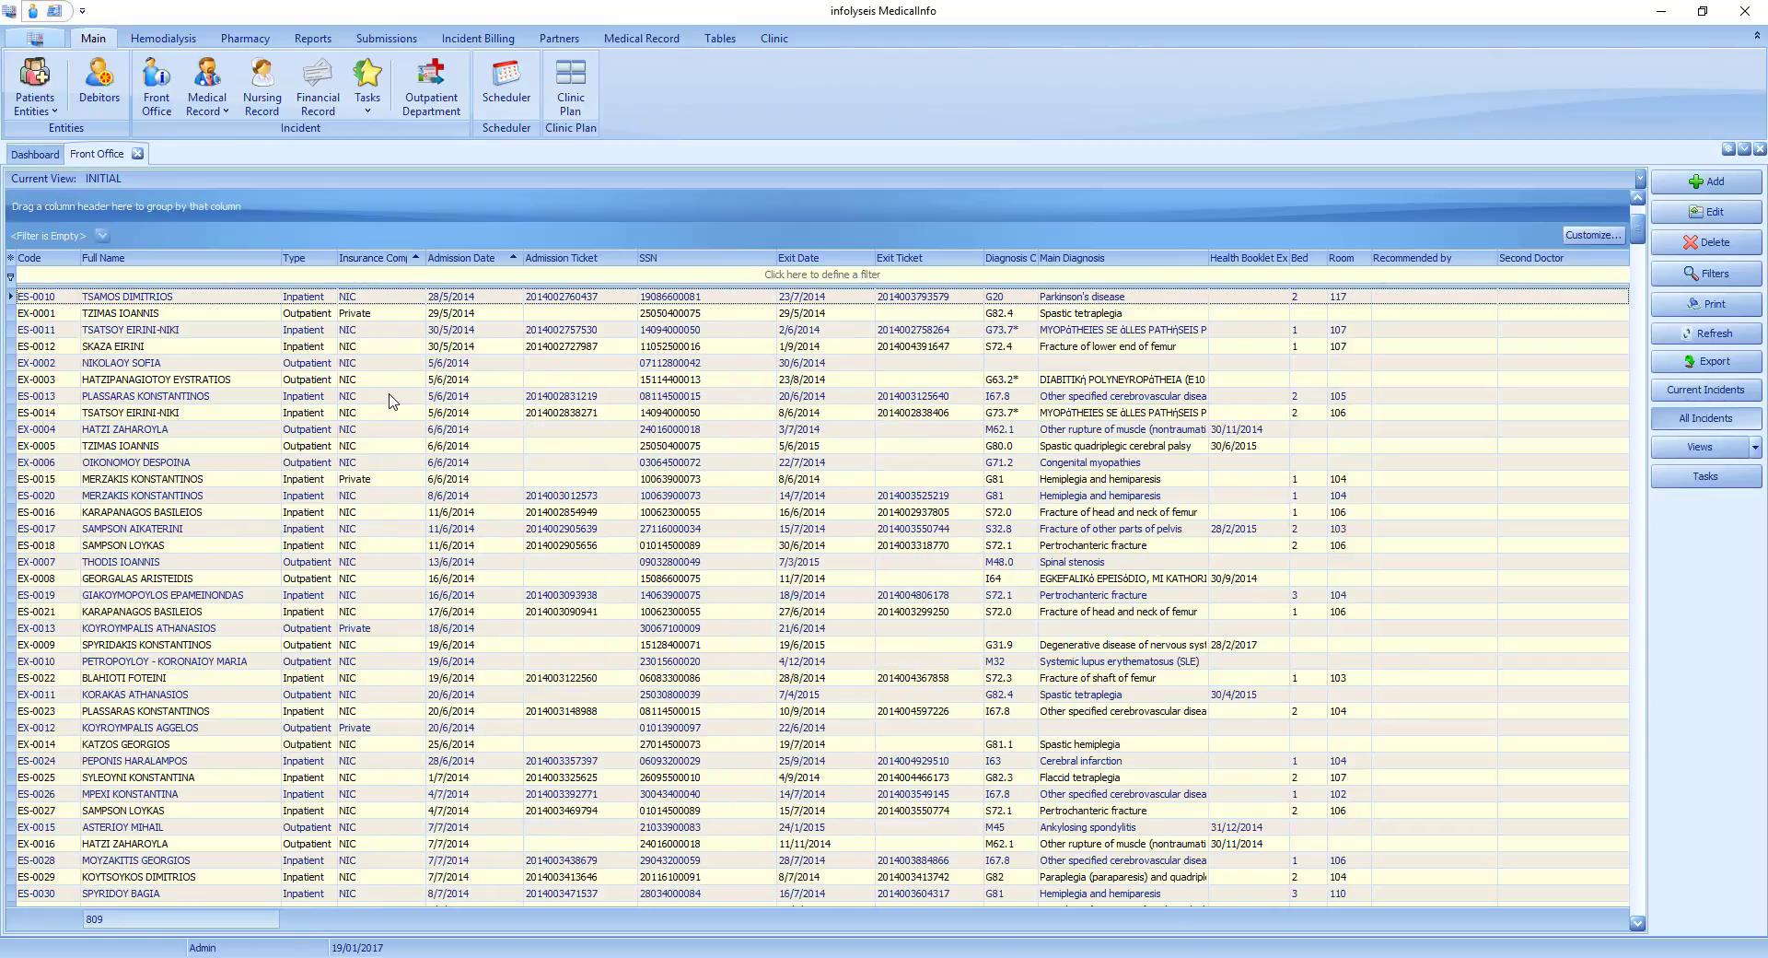
Add the Room, Birth Date and Mother's Name columns to the incident list.
{"action": "left_click", "coordinate": [11, 259]}
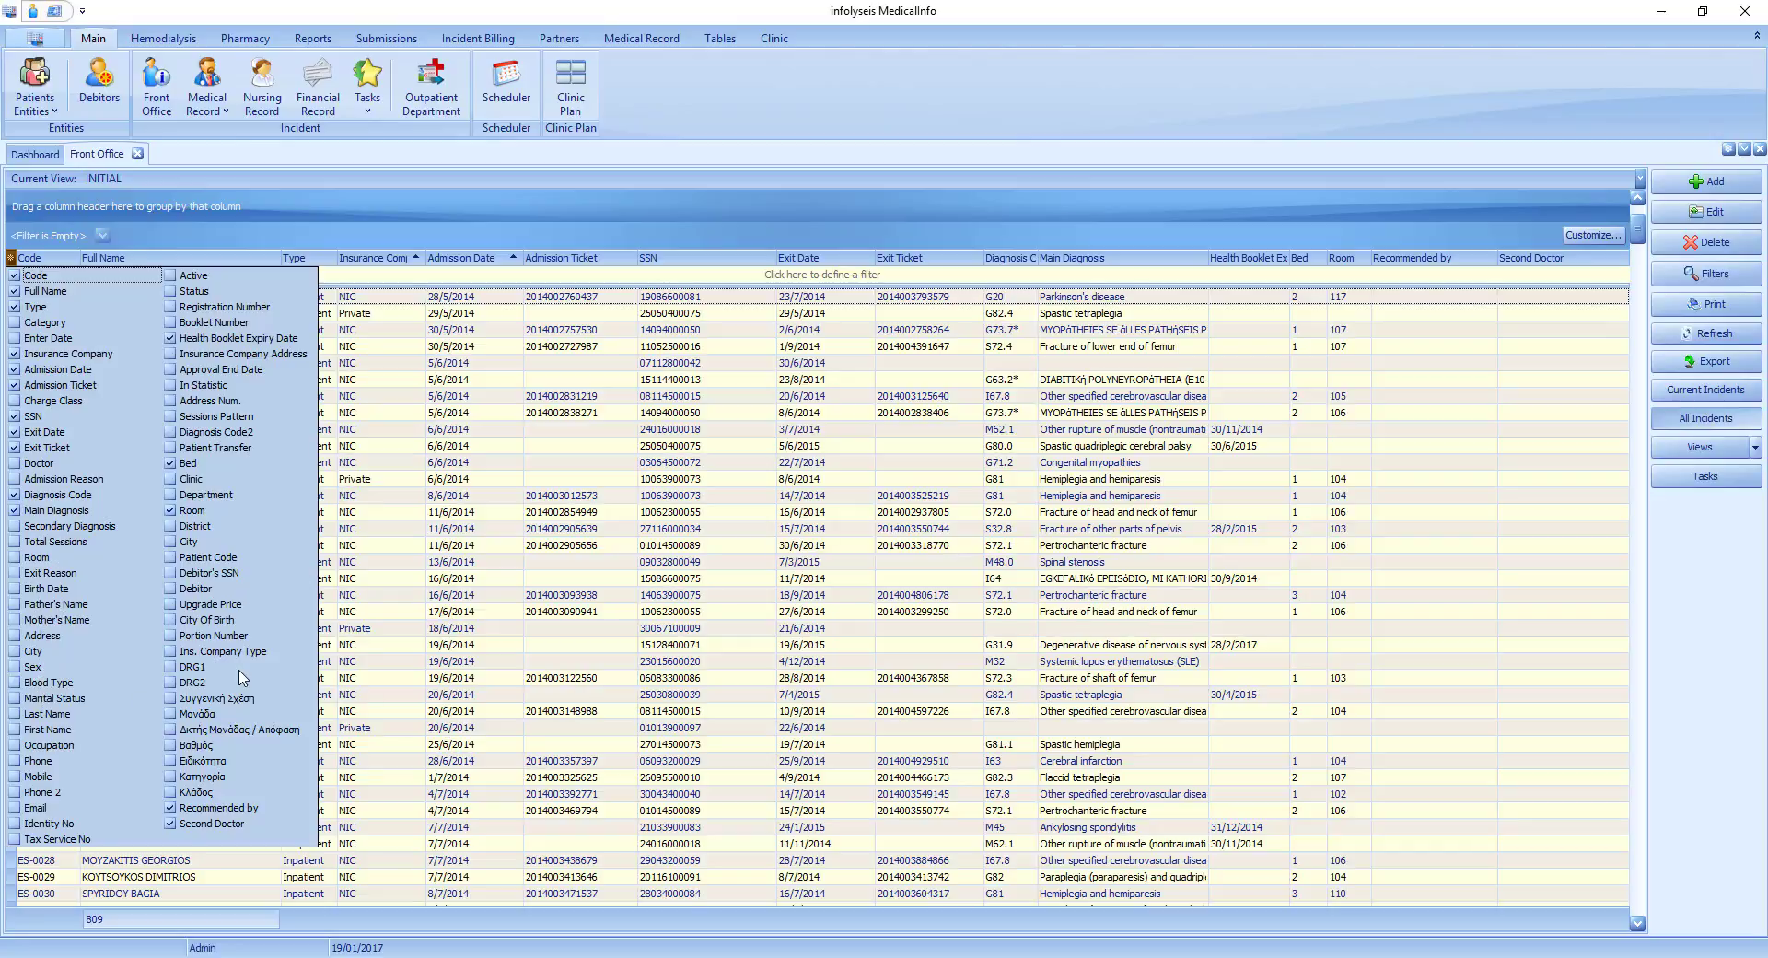
{"action": "left_click", "coordinate": [15, 558]}
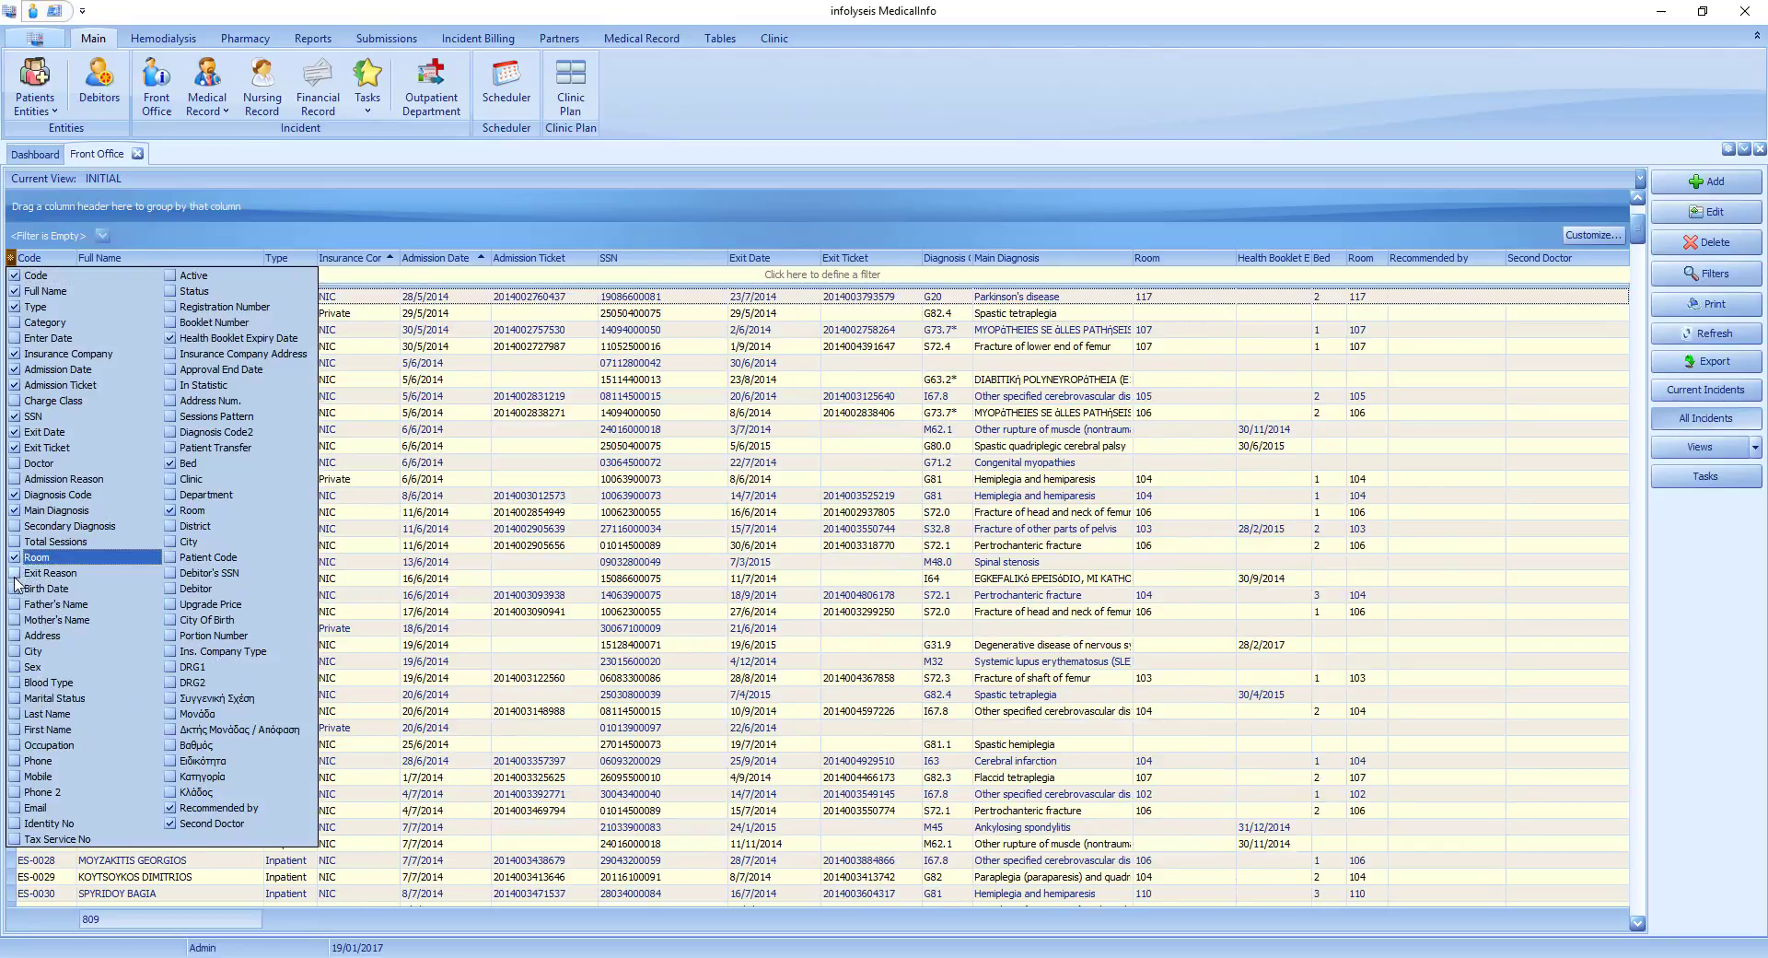
{"action": "left_click", "coordinate": [15, 590]}
{"action": "left_click", "coordinate": [14, 619]}
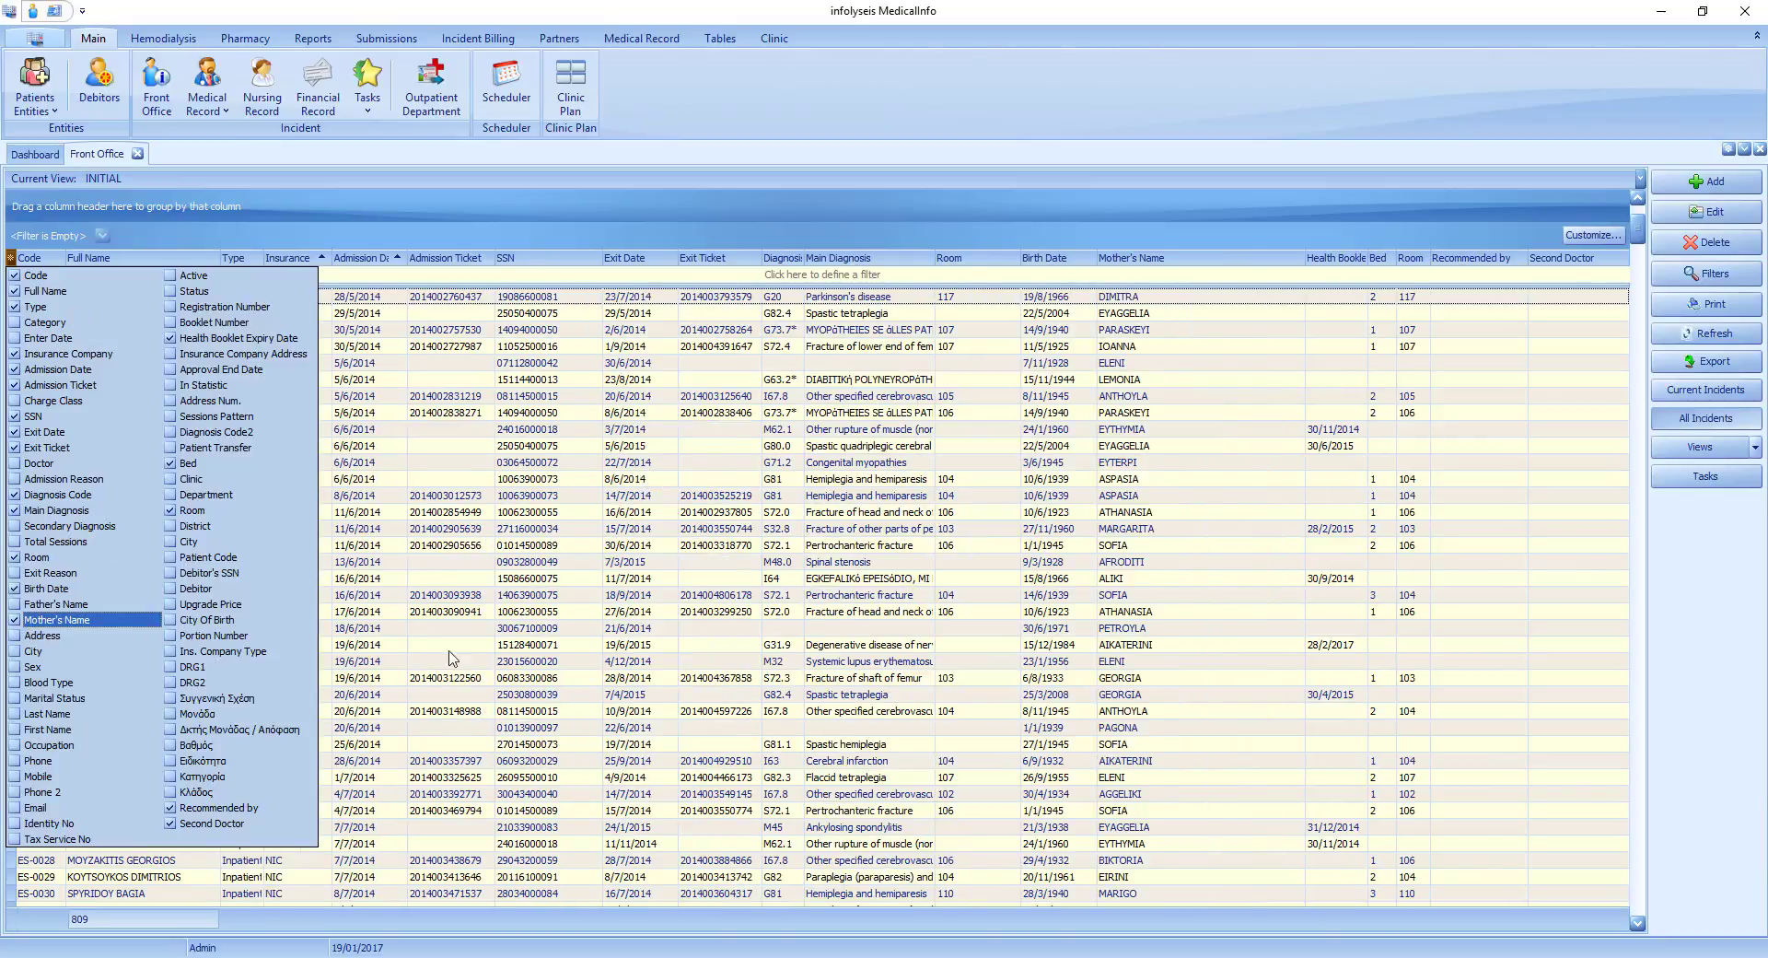
{"action": "left_click", "coordinate": [640, 549]}
Reorder the incident columns so that Exit Ticket precedes Exit Date and SSN follows both.
{"action": "left_click_drag", "start_coordinate": [521, 260], "coordinate": [724, 263]}
{"action": "left_click_drag", "start_coordinate": [613, 261], "coordinate": [516, 265]}
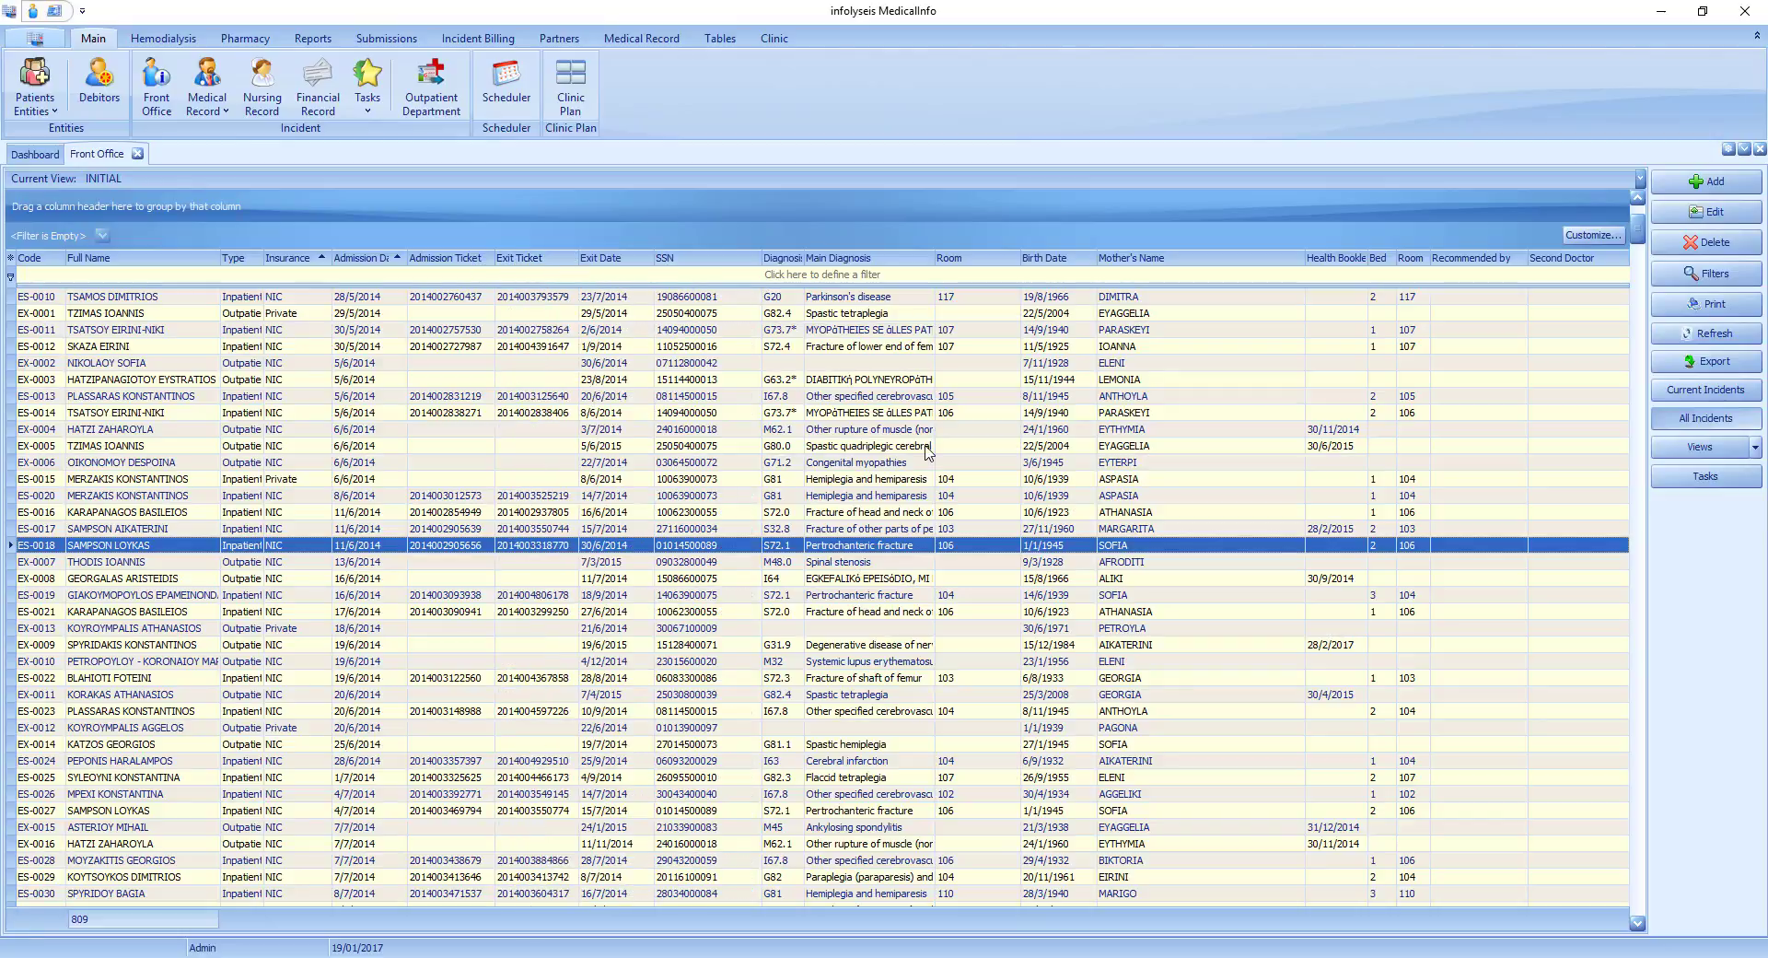
Save the current column layout as a view template and look over the available views.
{"action": "left_click", "coordinate": [1757, 449]}
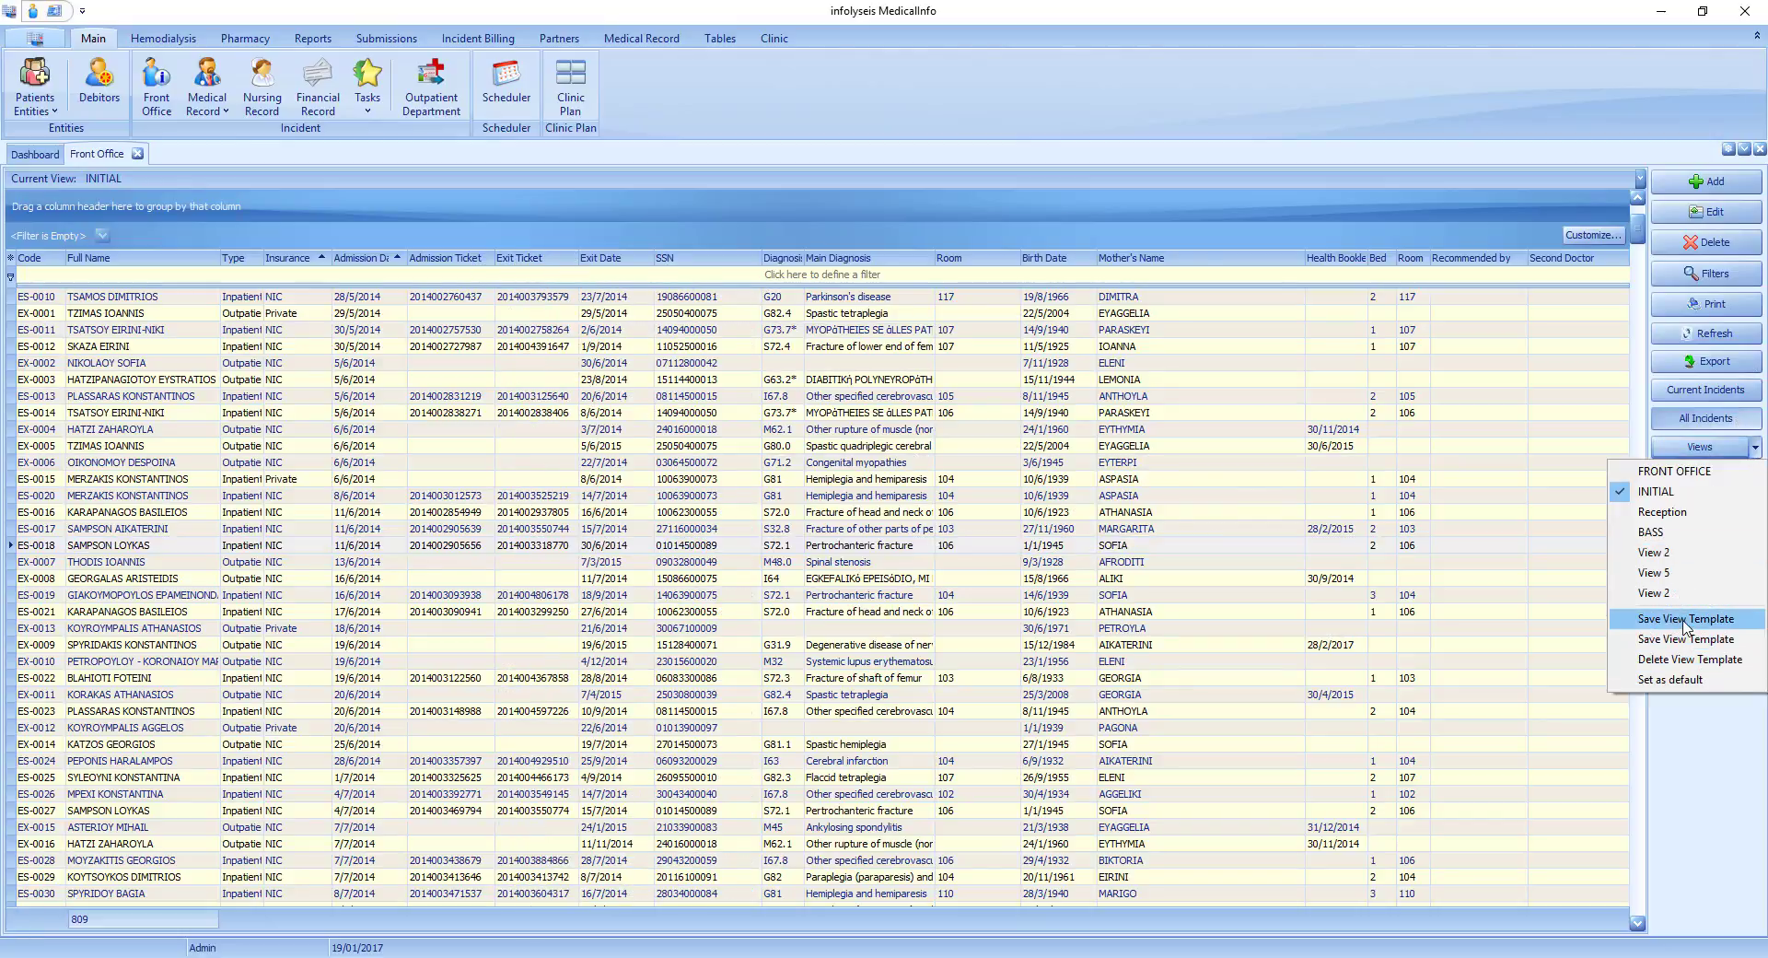
{"action": "left_click", "coordinate": [1686, 622]}
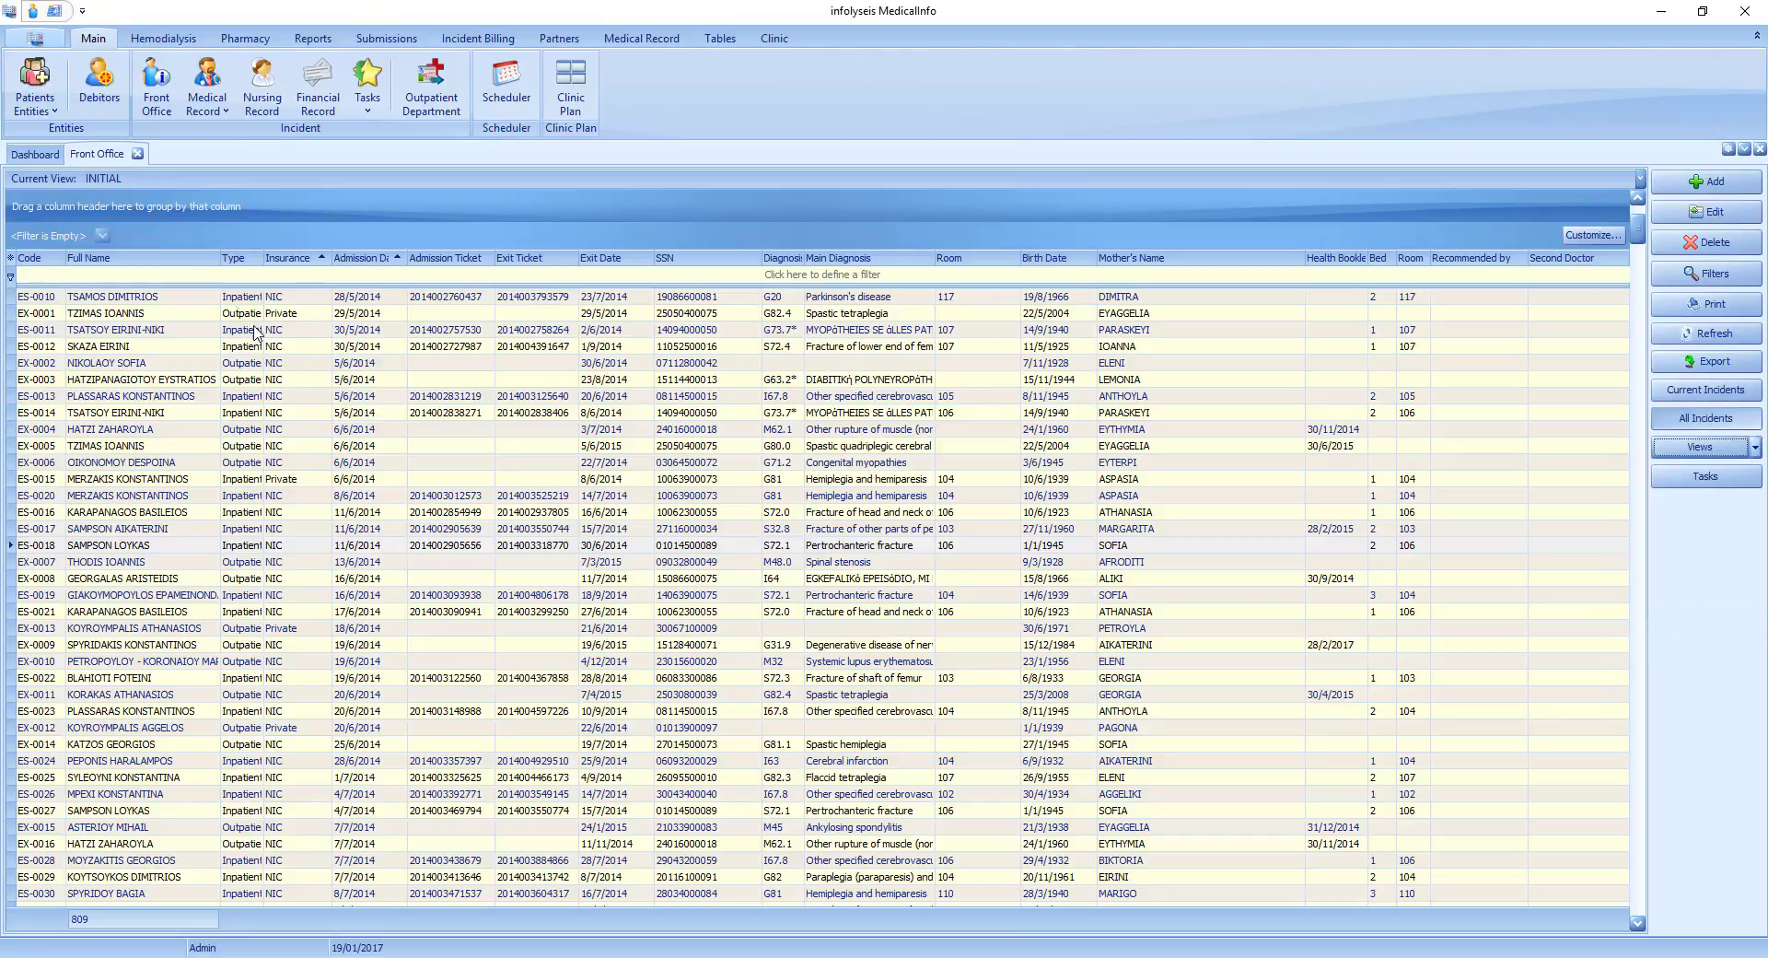
{"action": "left_click", "coordinate": [1756, 448]}
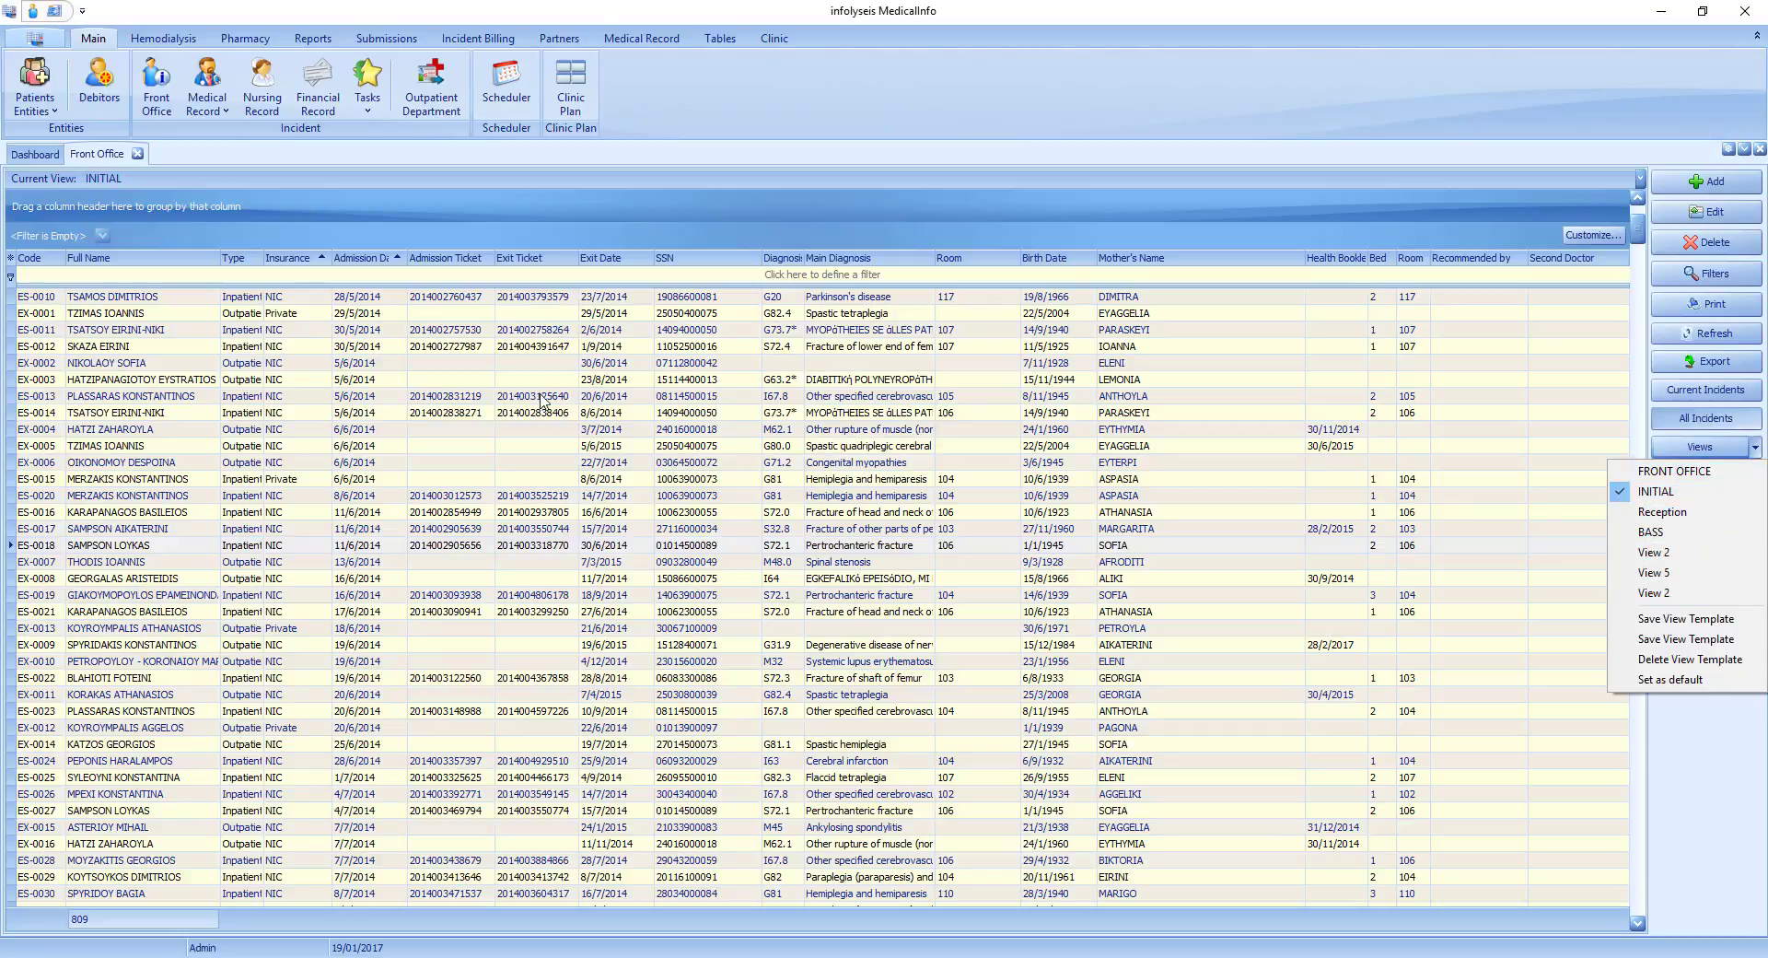
{"action": "left_click", "coordinate": [165, 298]}
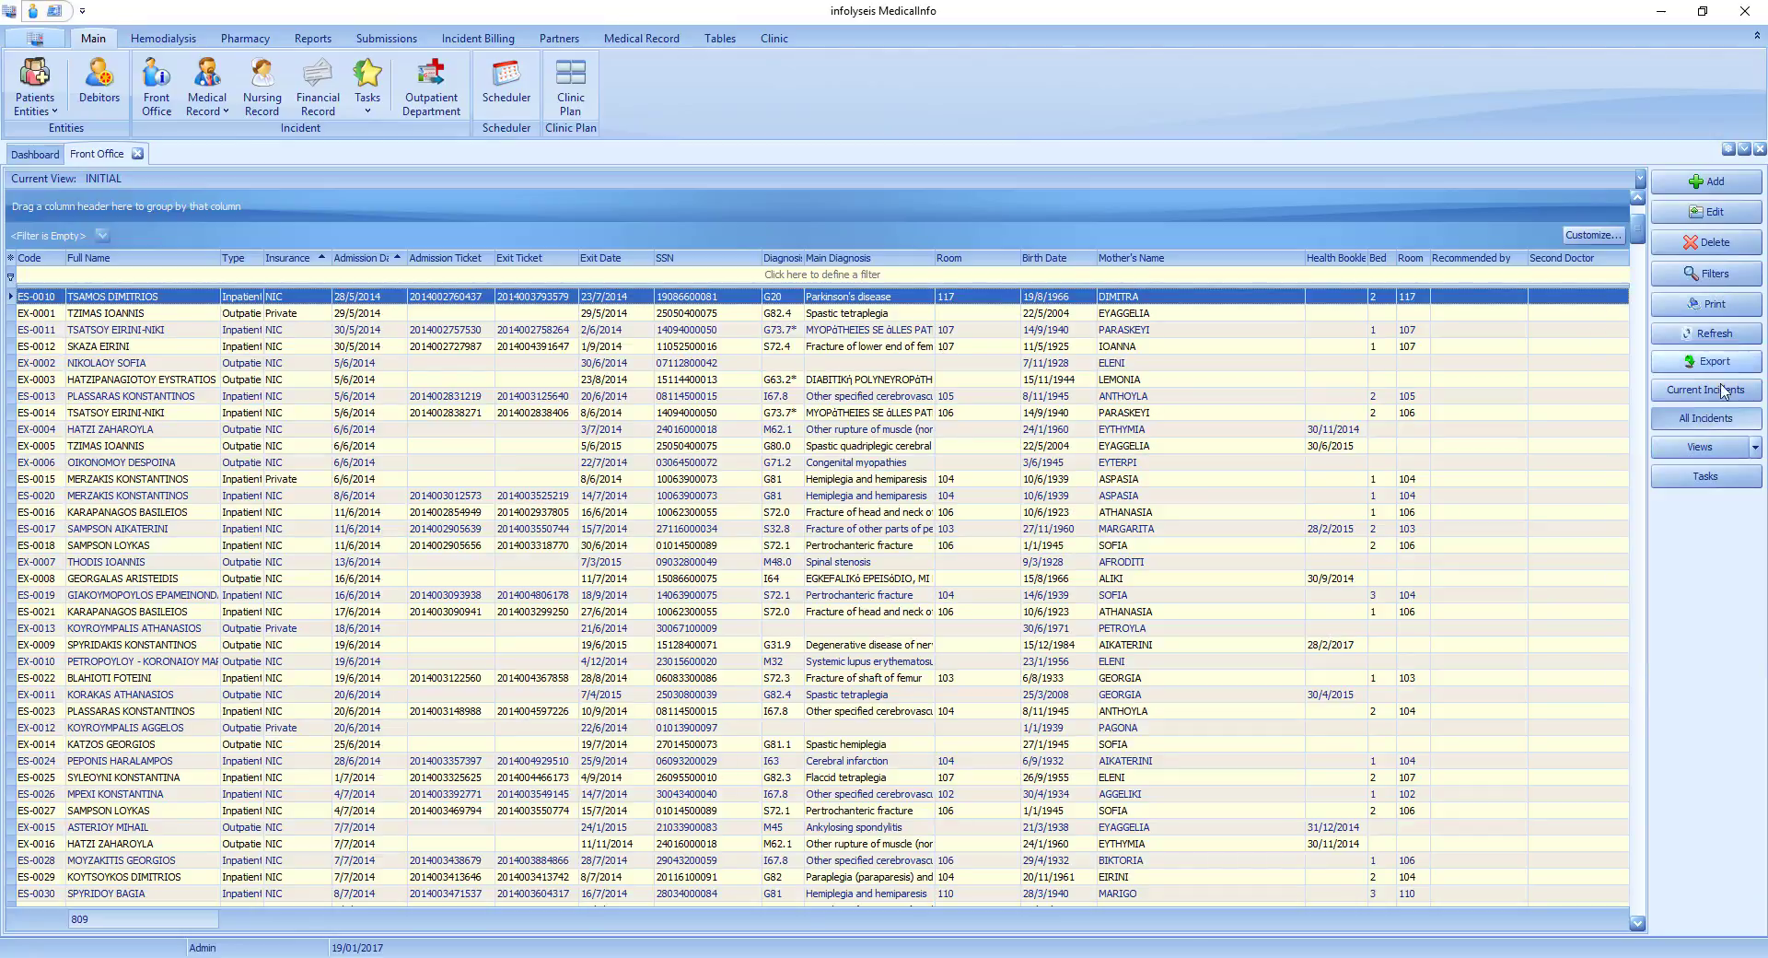
Open the export of the incident list to an XLS file and cancel it.
{"action": "left_click", "coordinate": [1697, 367]}
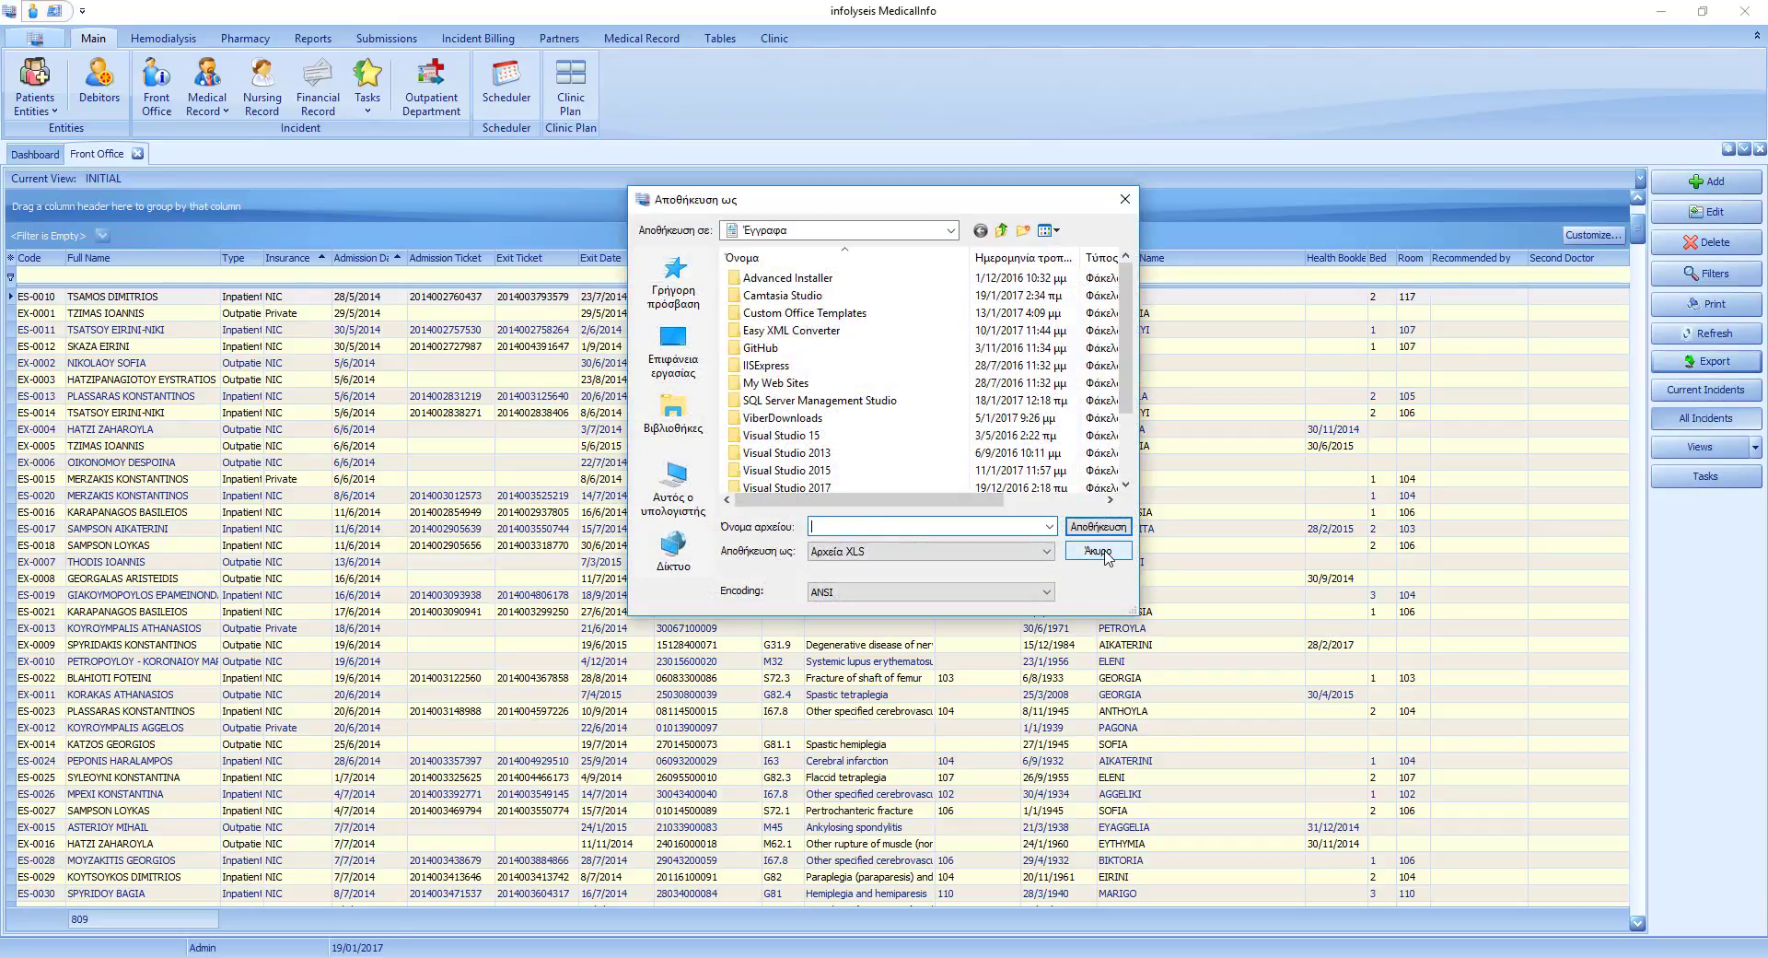
{"action": "left_click", "coordinate": [1098, 551]}
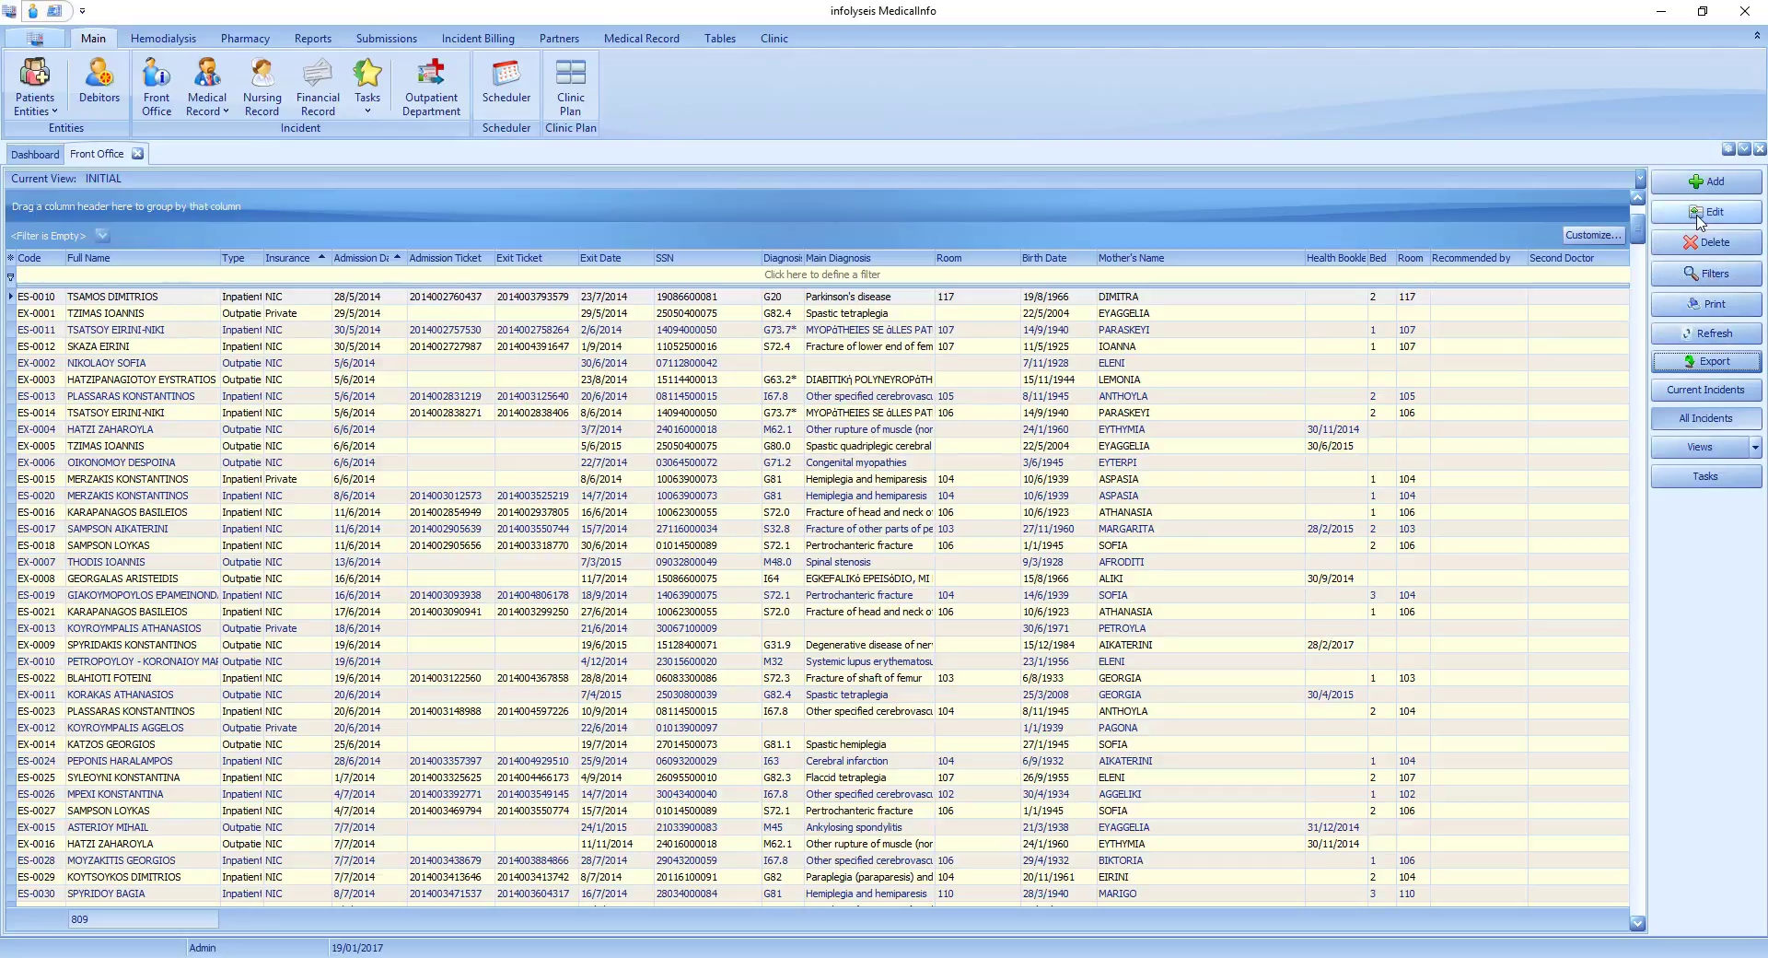
Open the first listed incident's details and bring up the card of its patient.
{"action": "left_click", "coordinate": [475, 296]}
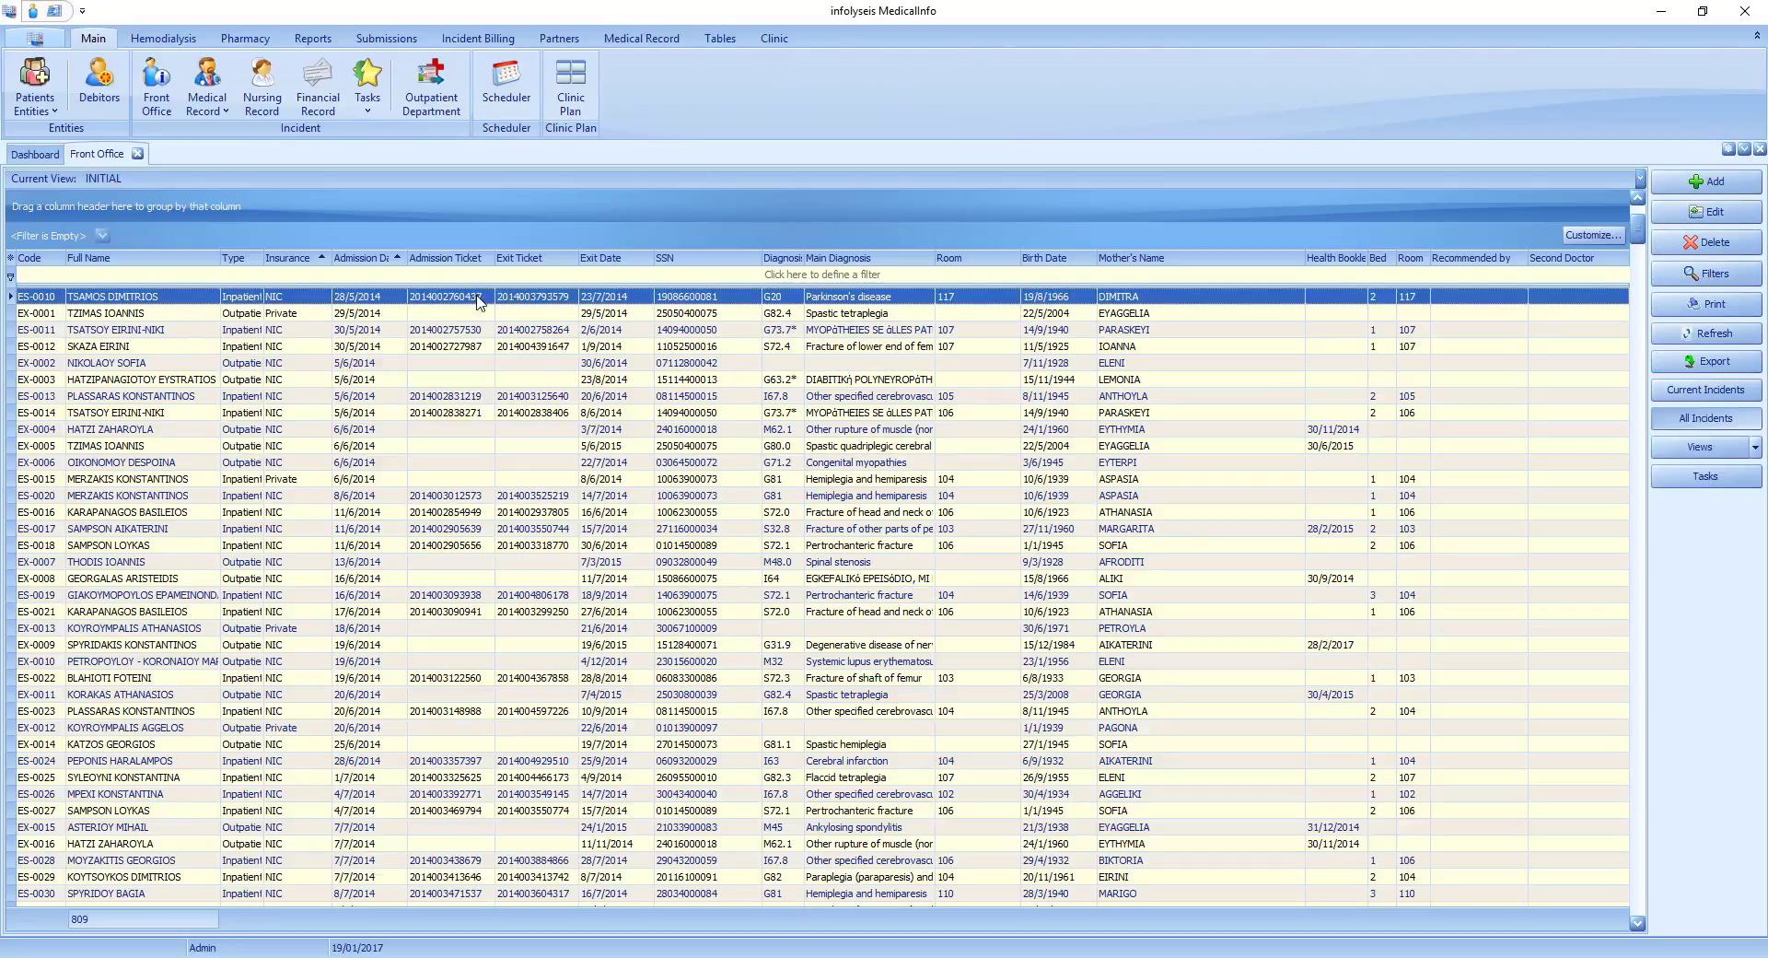
{"action": "double_click", "coordinate": [475, 296]}
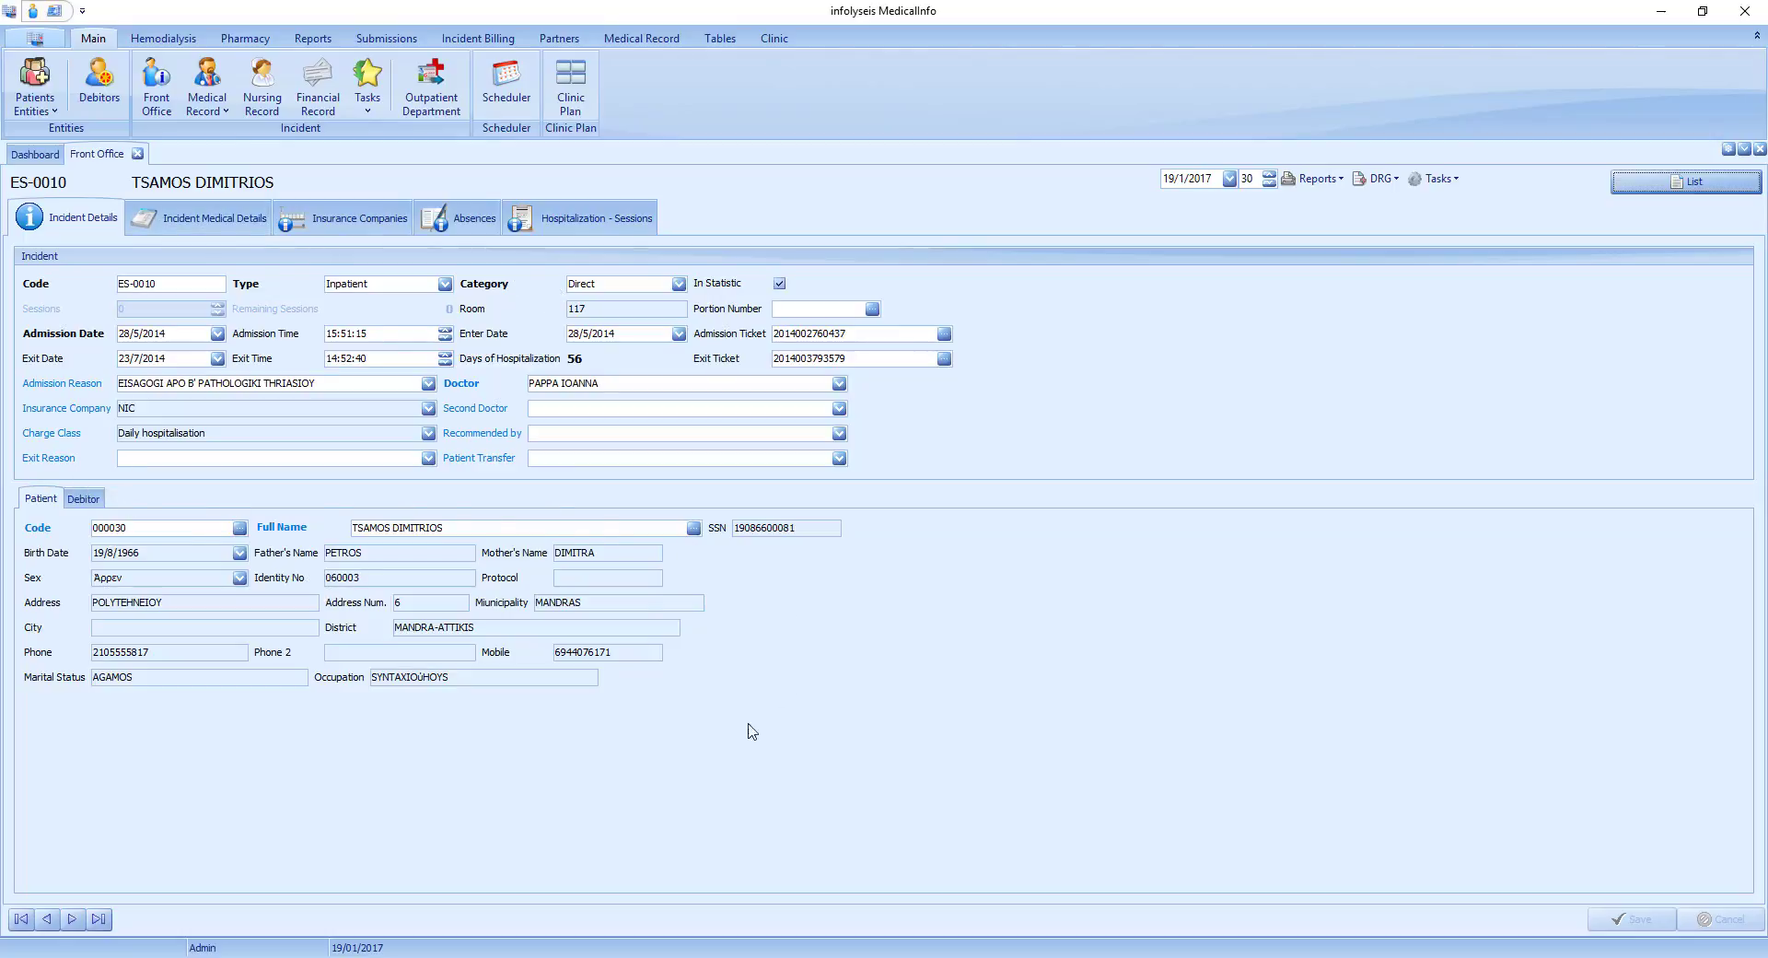
{"action": "left_click", "coordinate": [298, 532]}
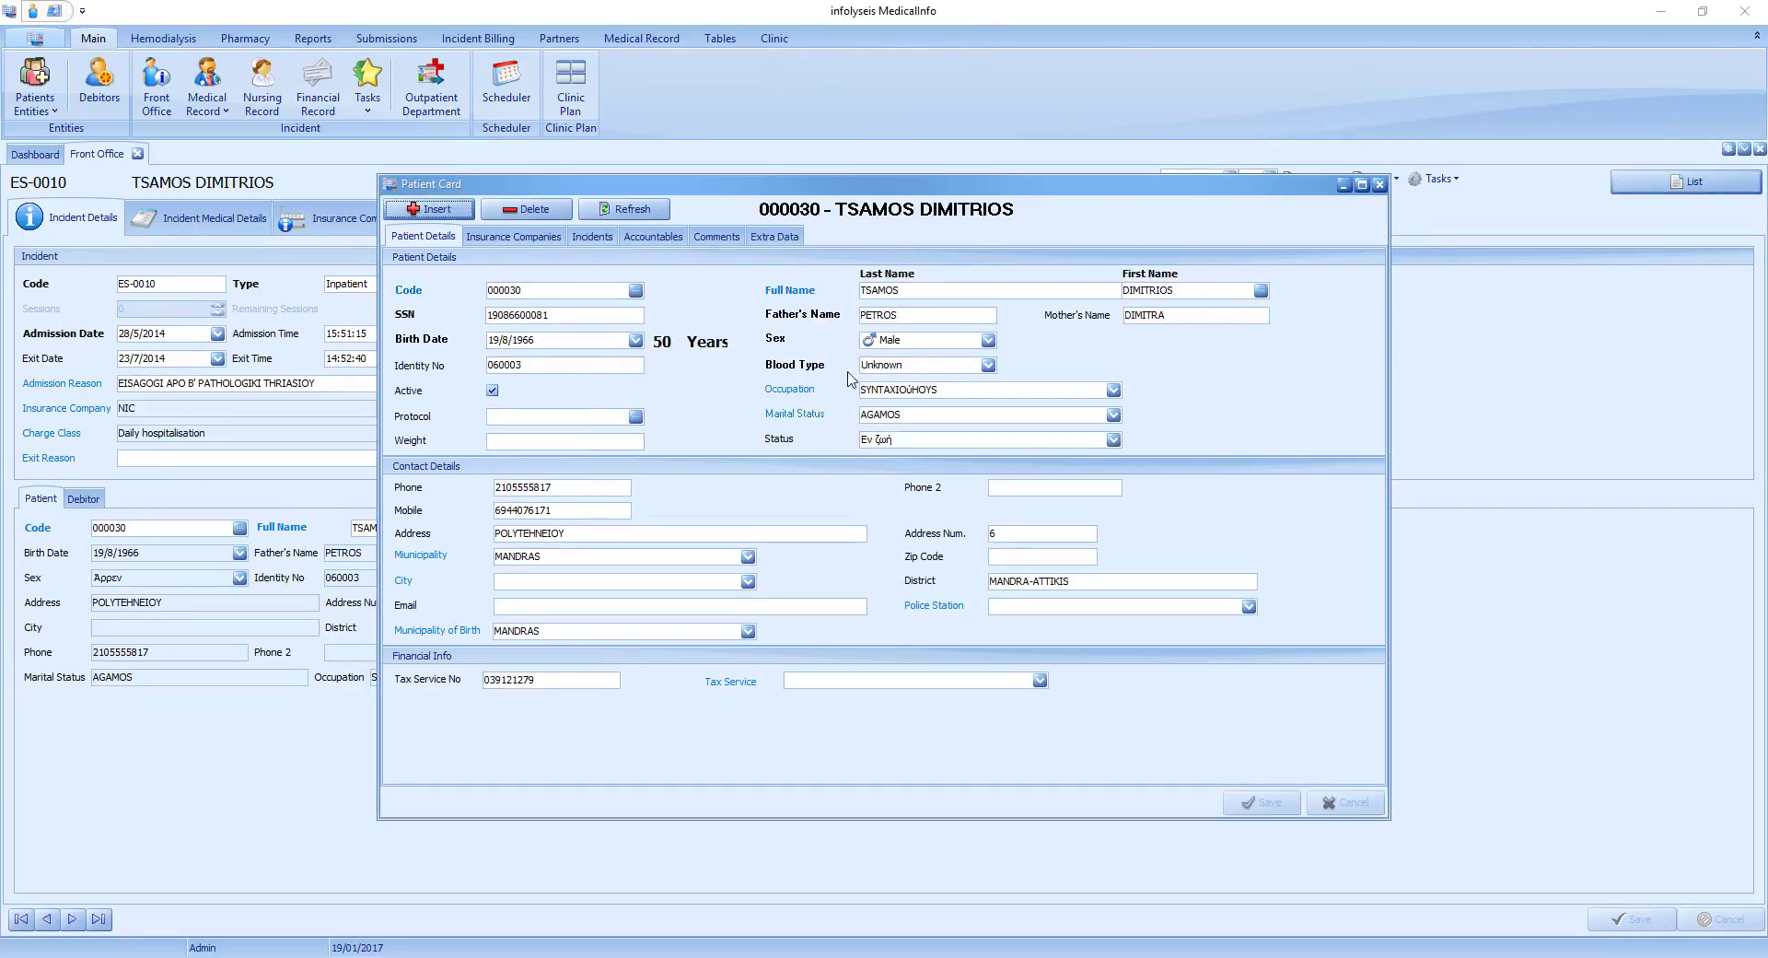
Set the patient's marital status to HIROS and save the patient card.
{"action": "left_click", "coordinate": [1113, 415]}
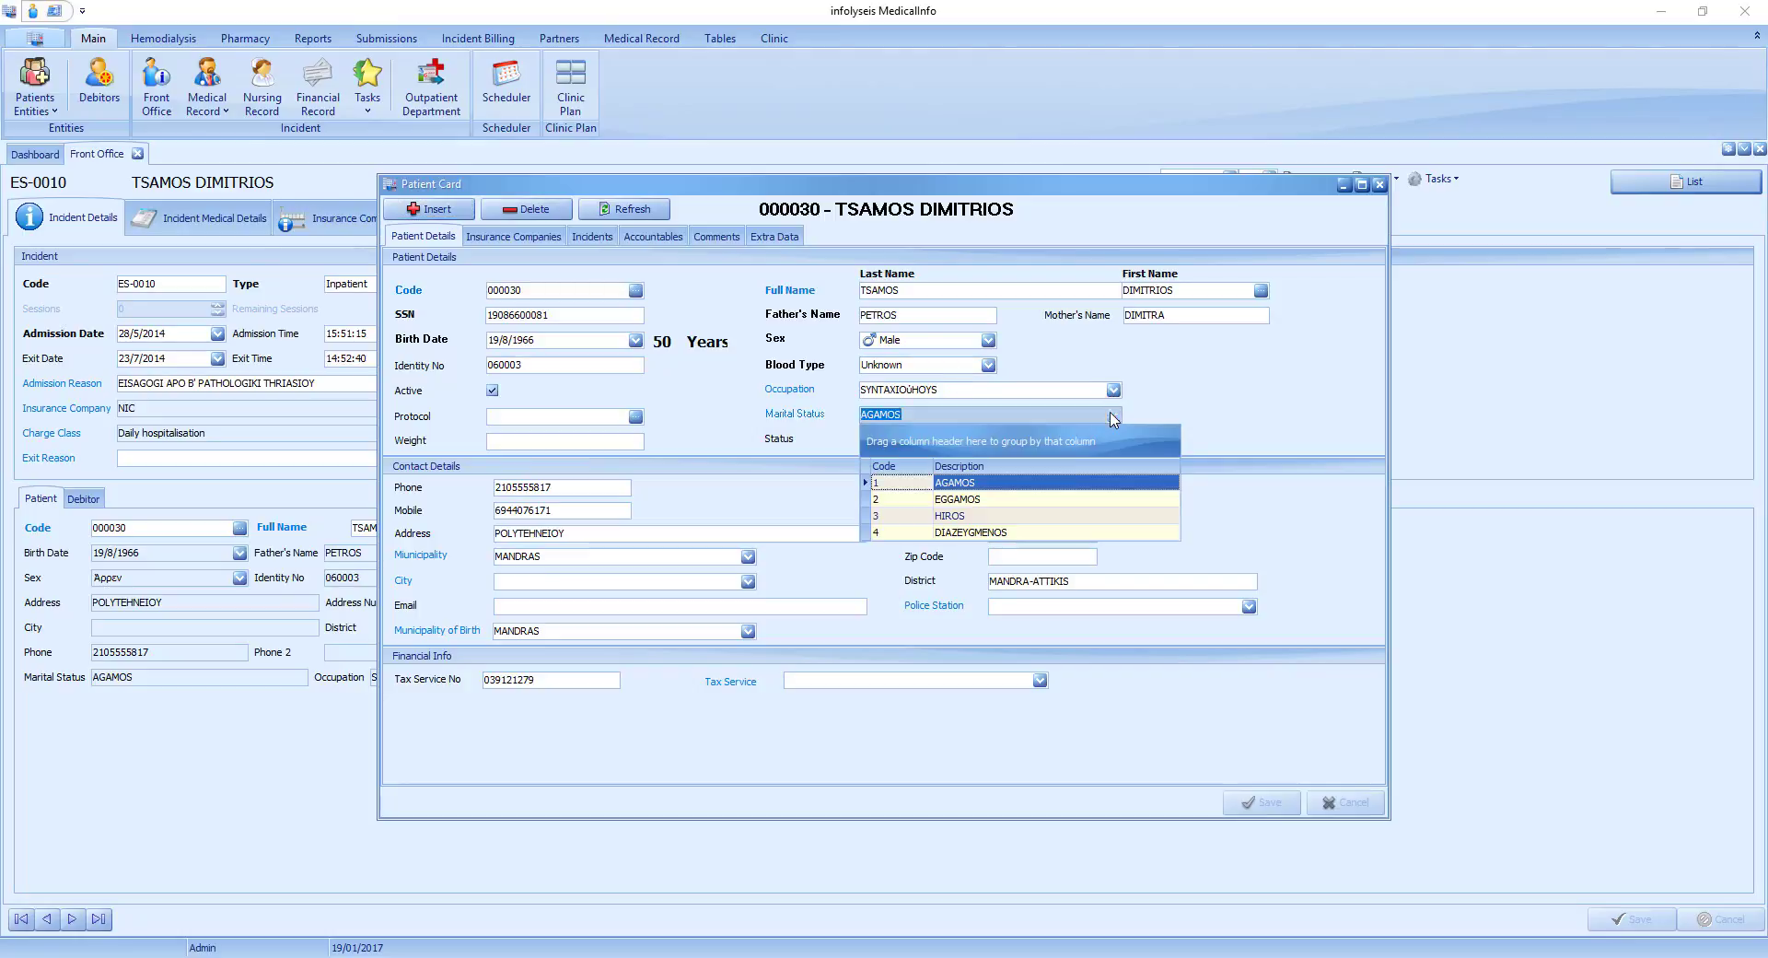
{"action": "left_click", "coordinate": [987, 516]}
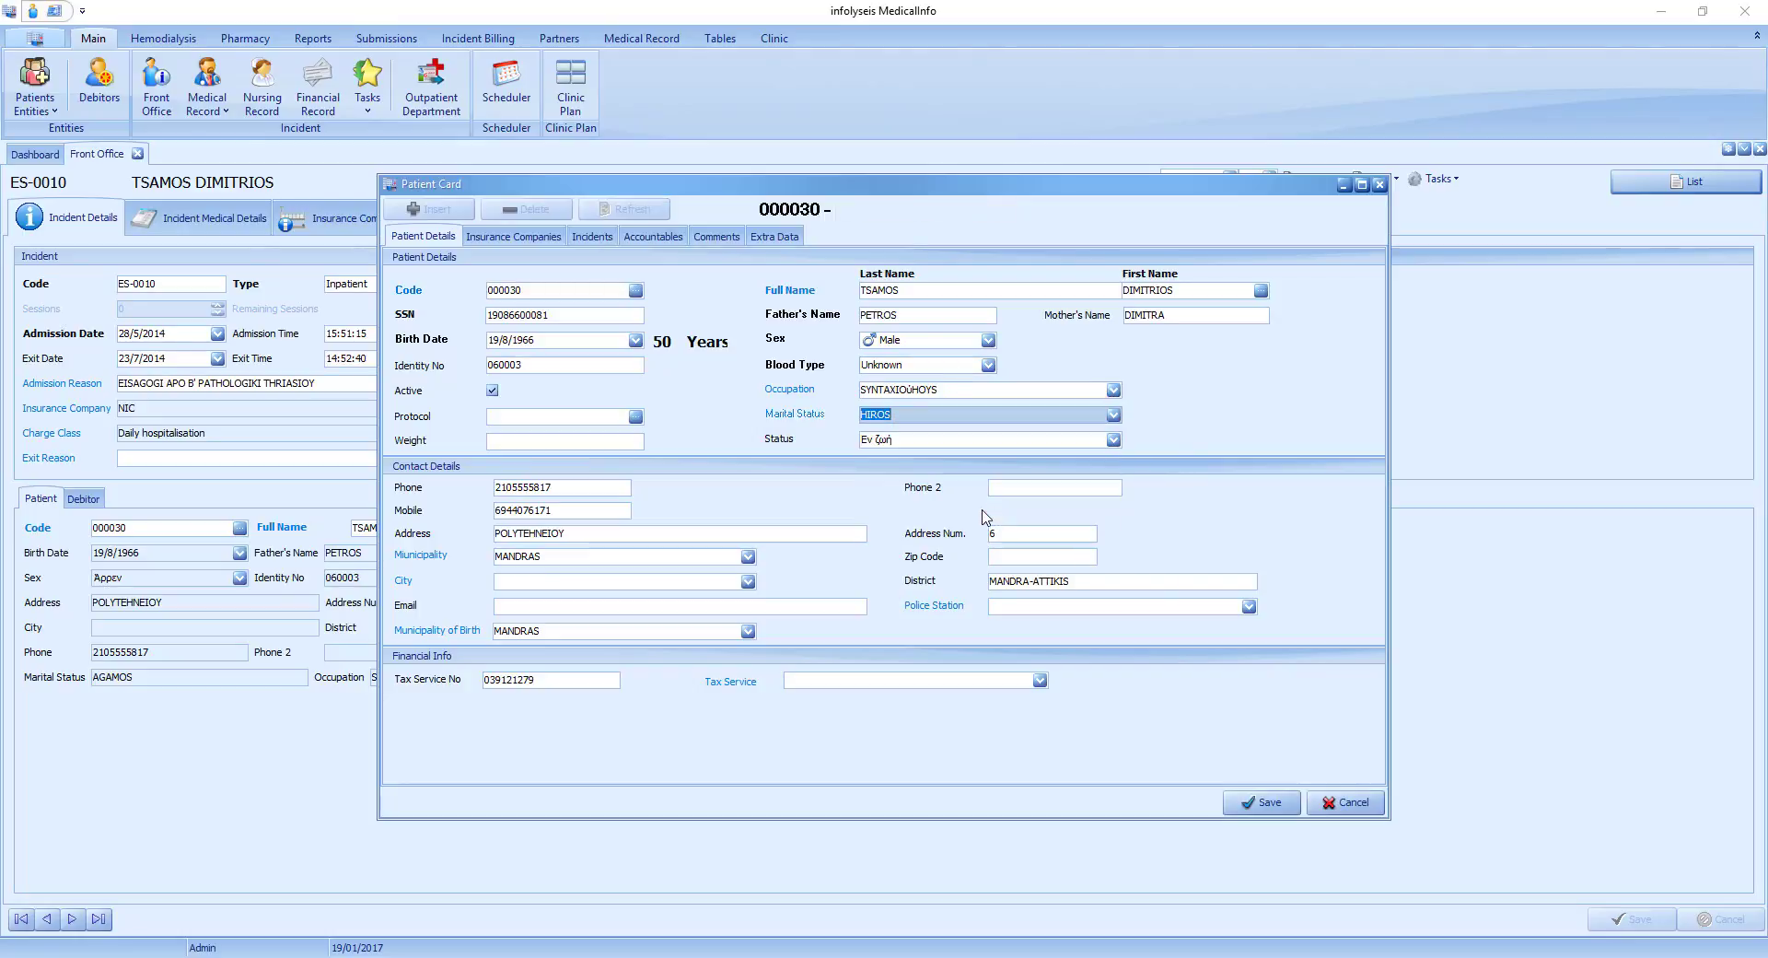
{"action": "left_click", "coordinate": [1257, 801]}
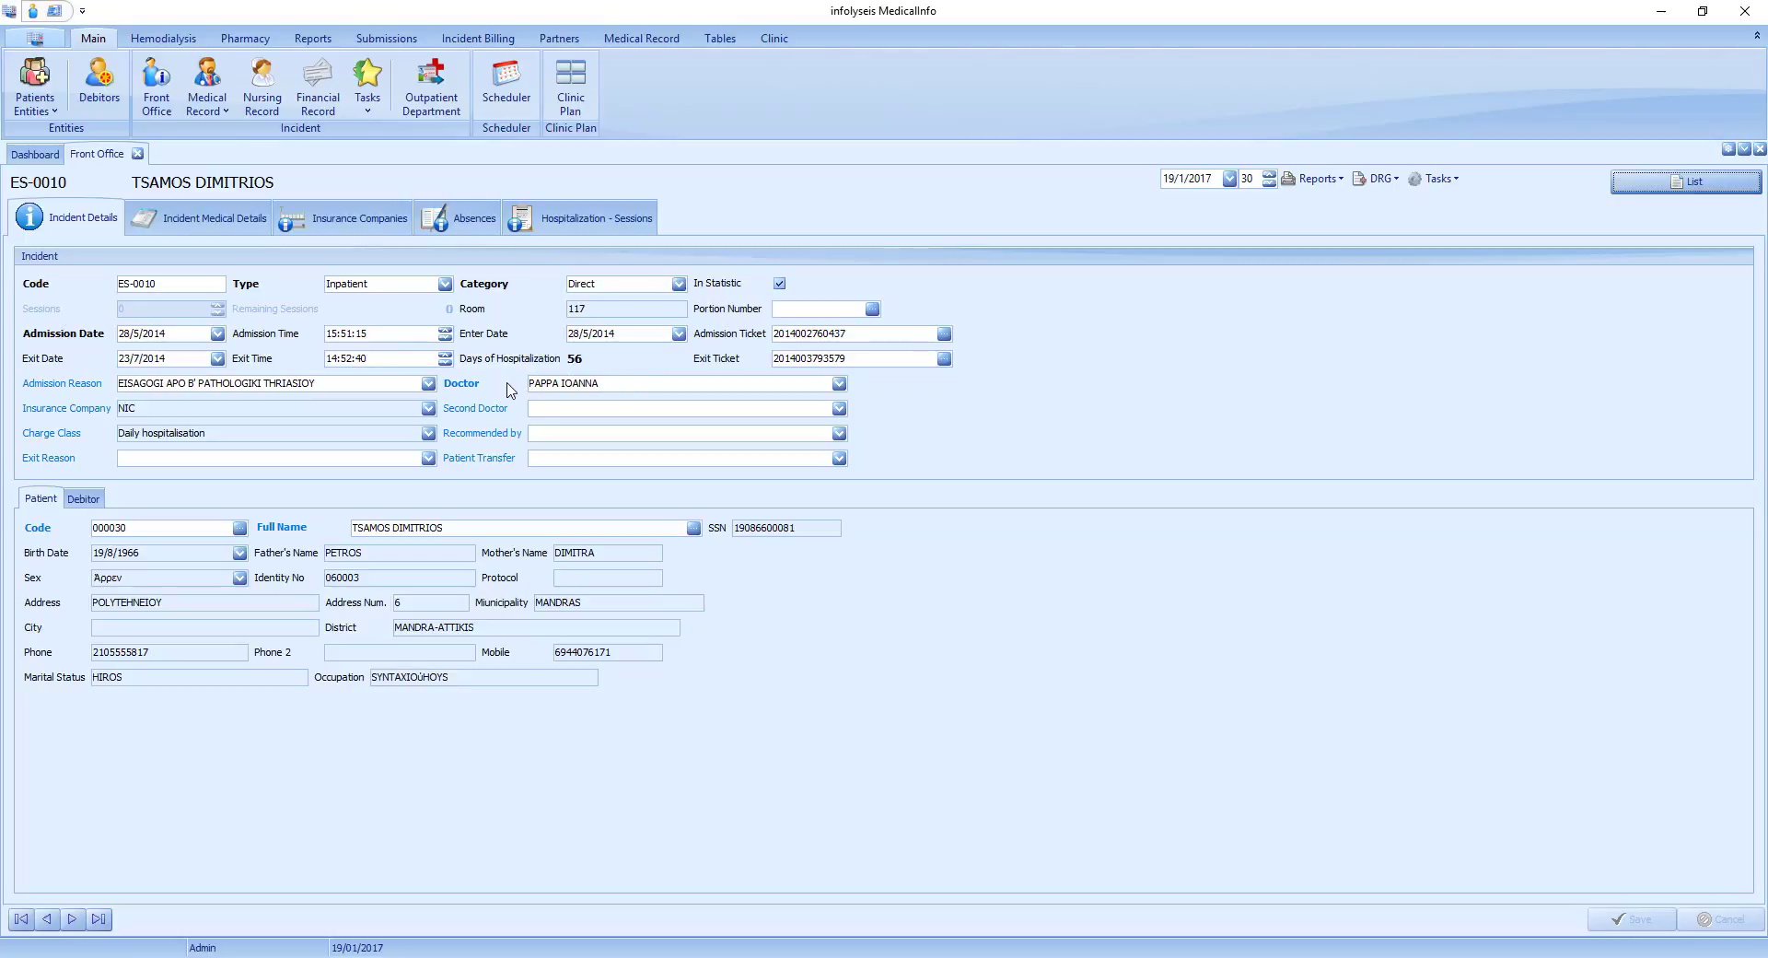
Browse the list of doctors offered for the incident's Second Doctor field.
{"action": "left_click", "coordinate": [839, 408]}
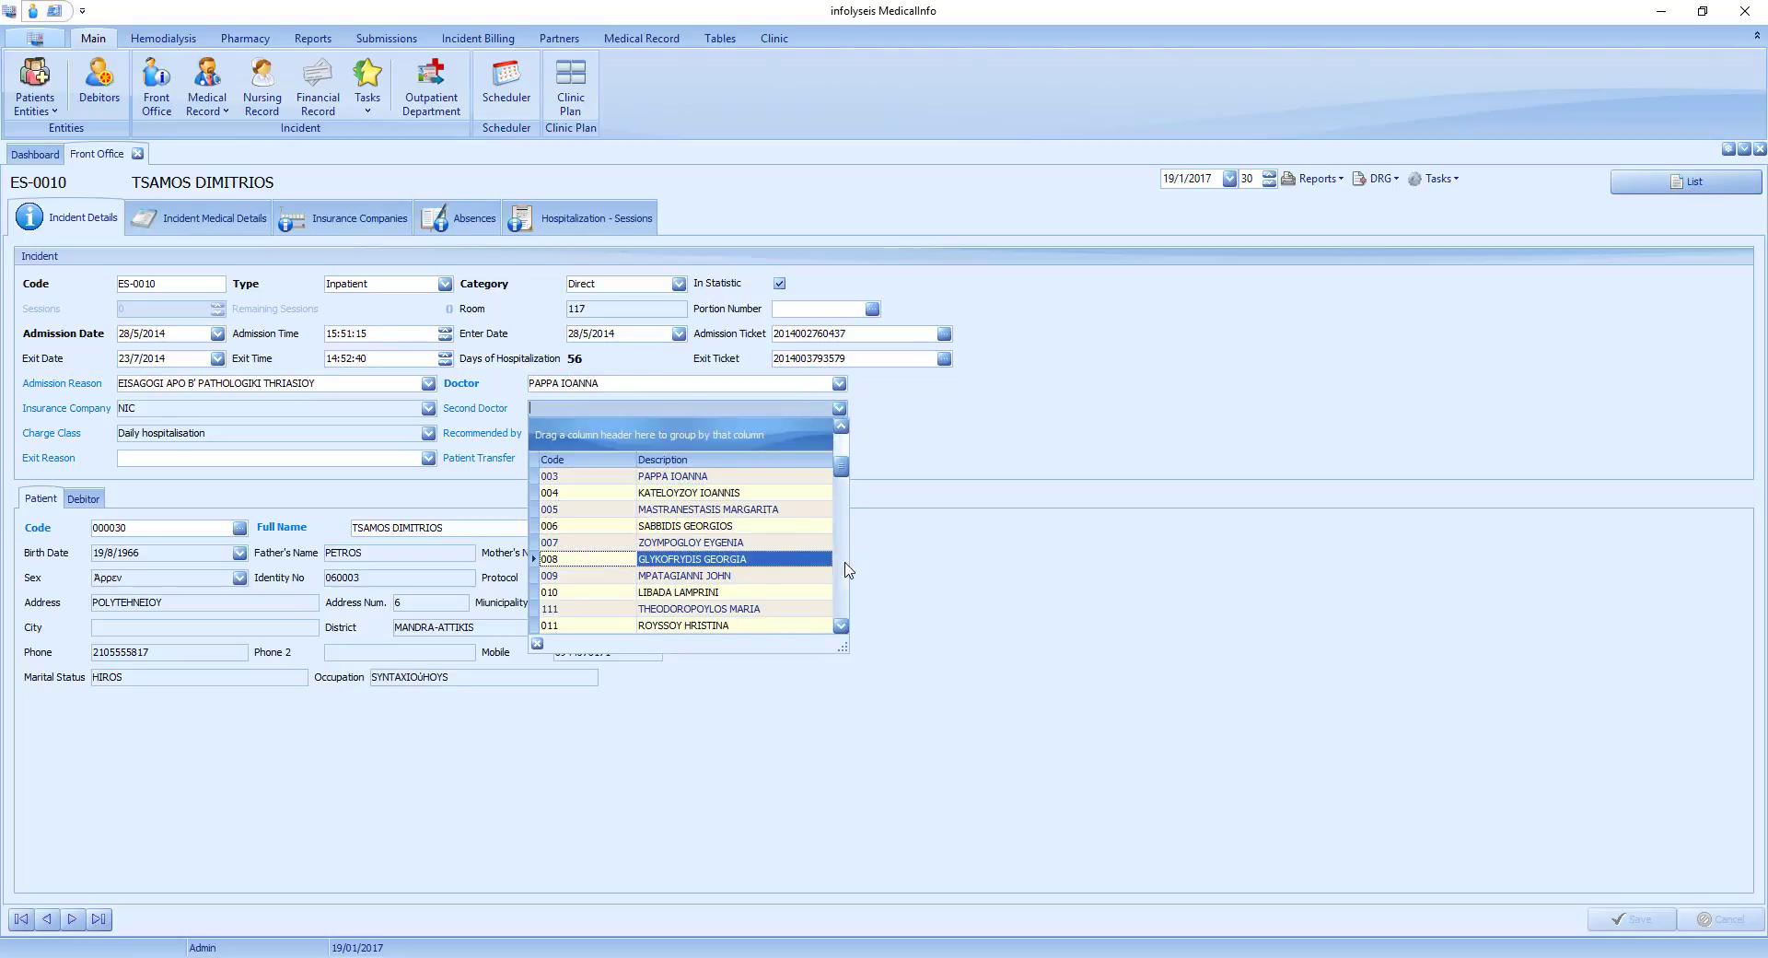
{"action": "scroll", "coordinate": [843, 552], "scroll_direction": "down", "scroll_amount": 9}
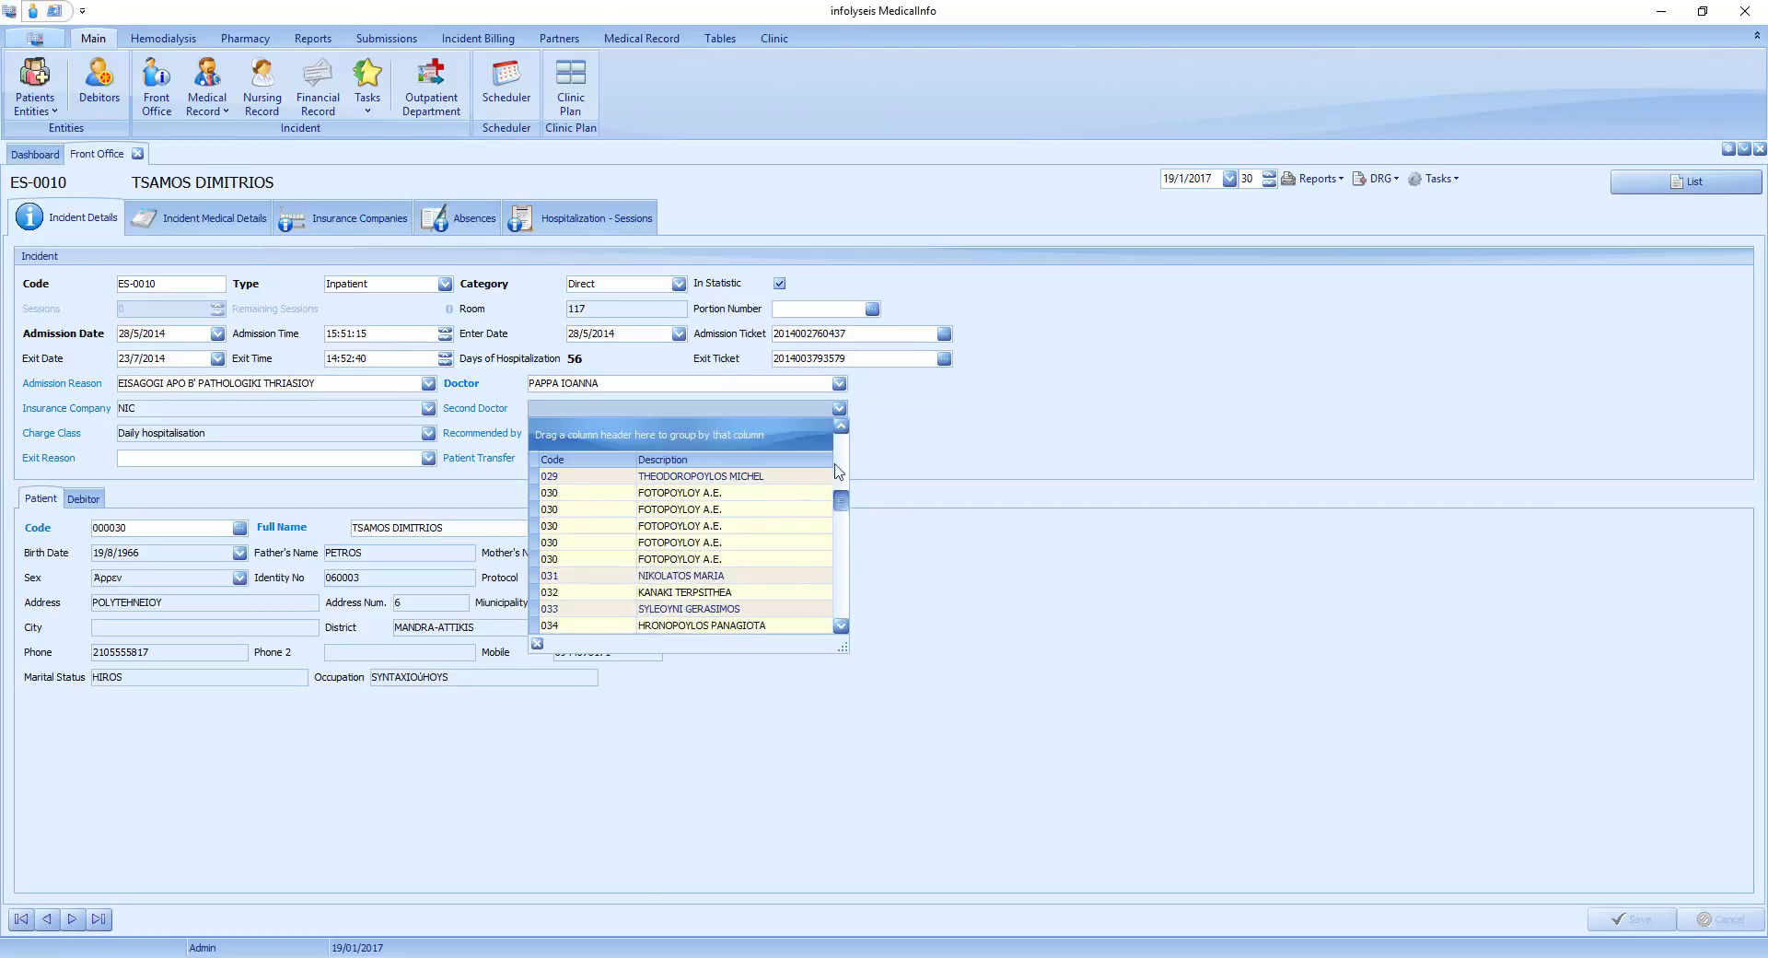
{"action": "left_click_drag", "start_coordinate": [835, 464], "coordinate": [838, 438]}
{"action": "left_click", "coordinate": [894, 425]}
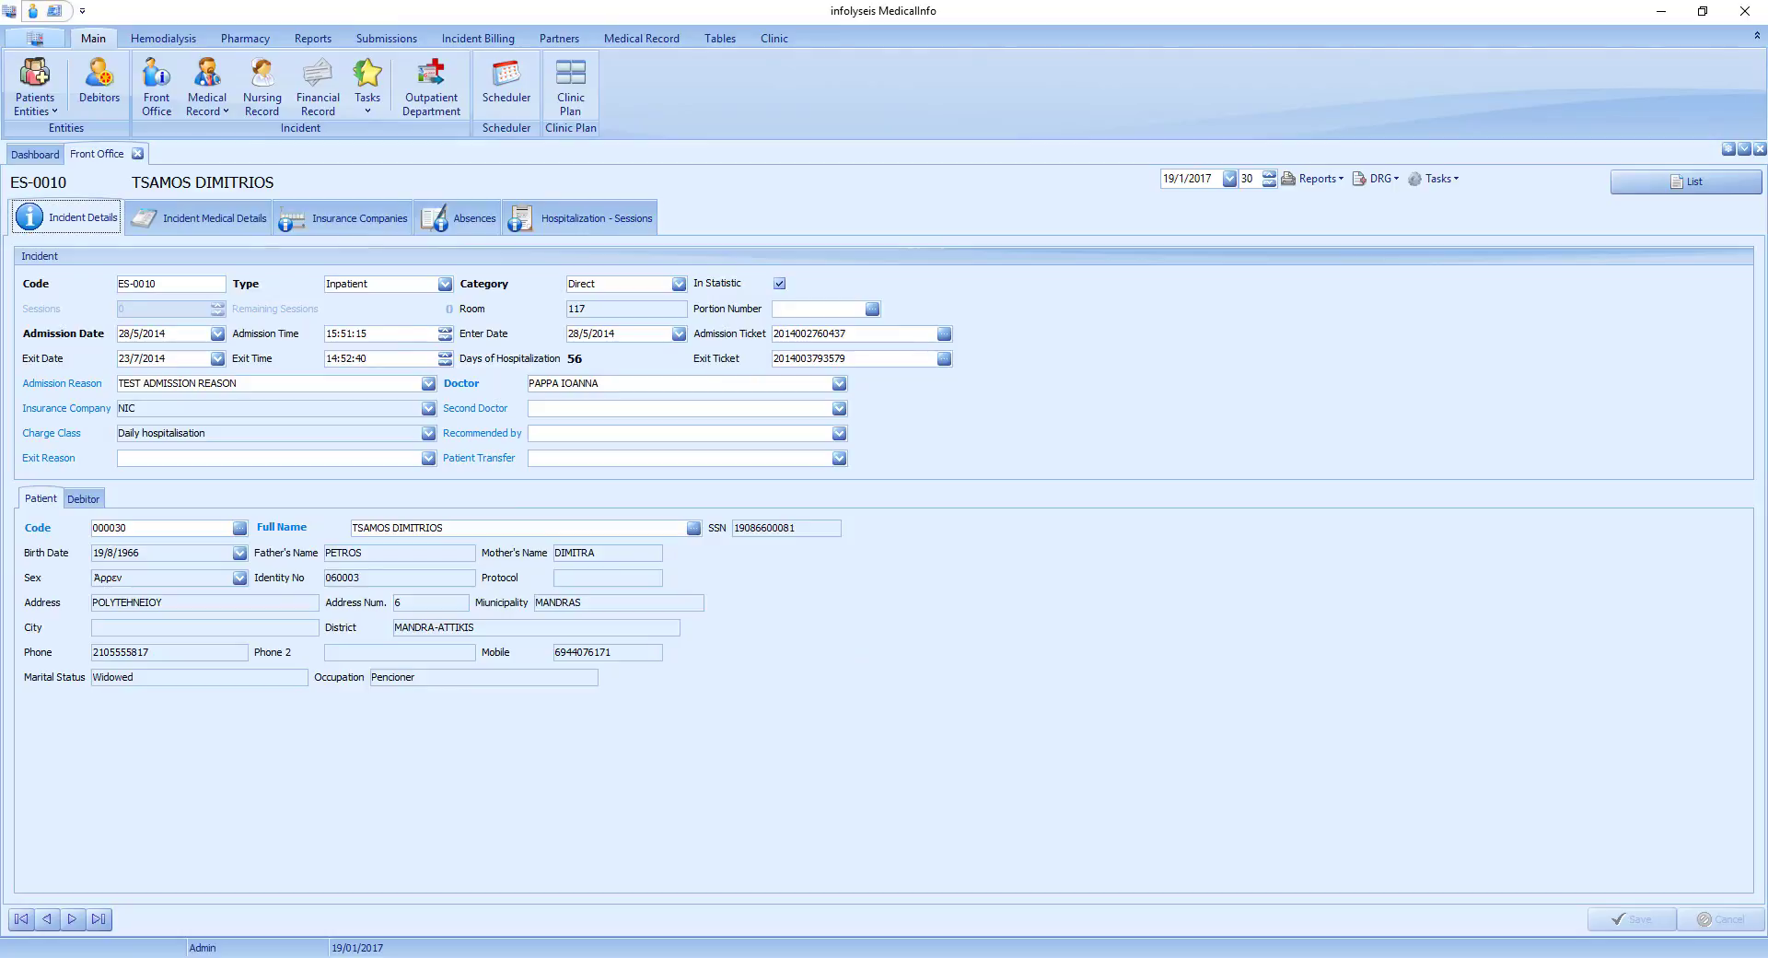
Add an admission reason with code 166 and description "TEST 2" to the Admission Reasons table and save it.
{"action": "left_click", "coordinate": [65, 385]}
{"action": "scroll", "coordinate": [1106, 635], "scroll_direction": "down", "scroll_amount": 3}
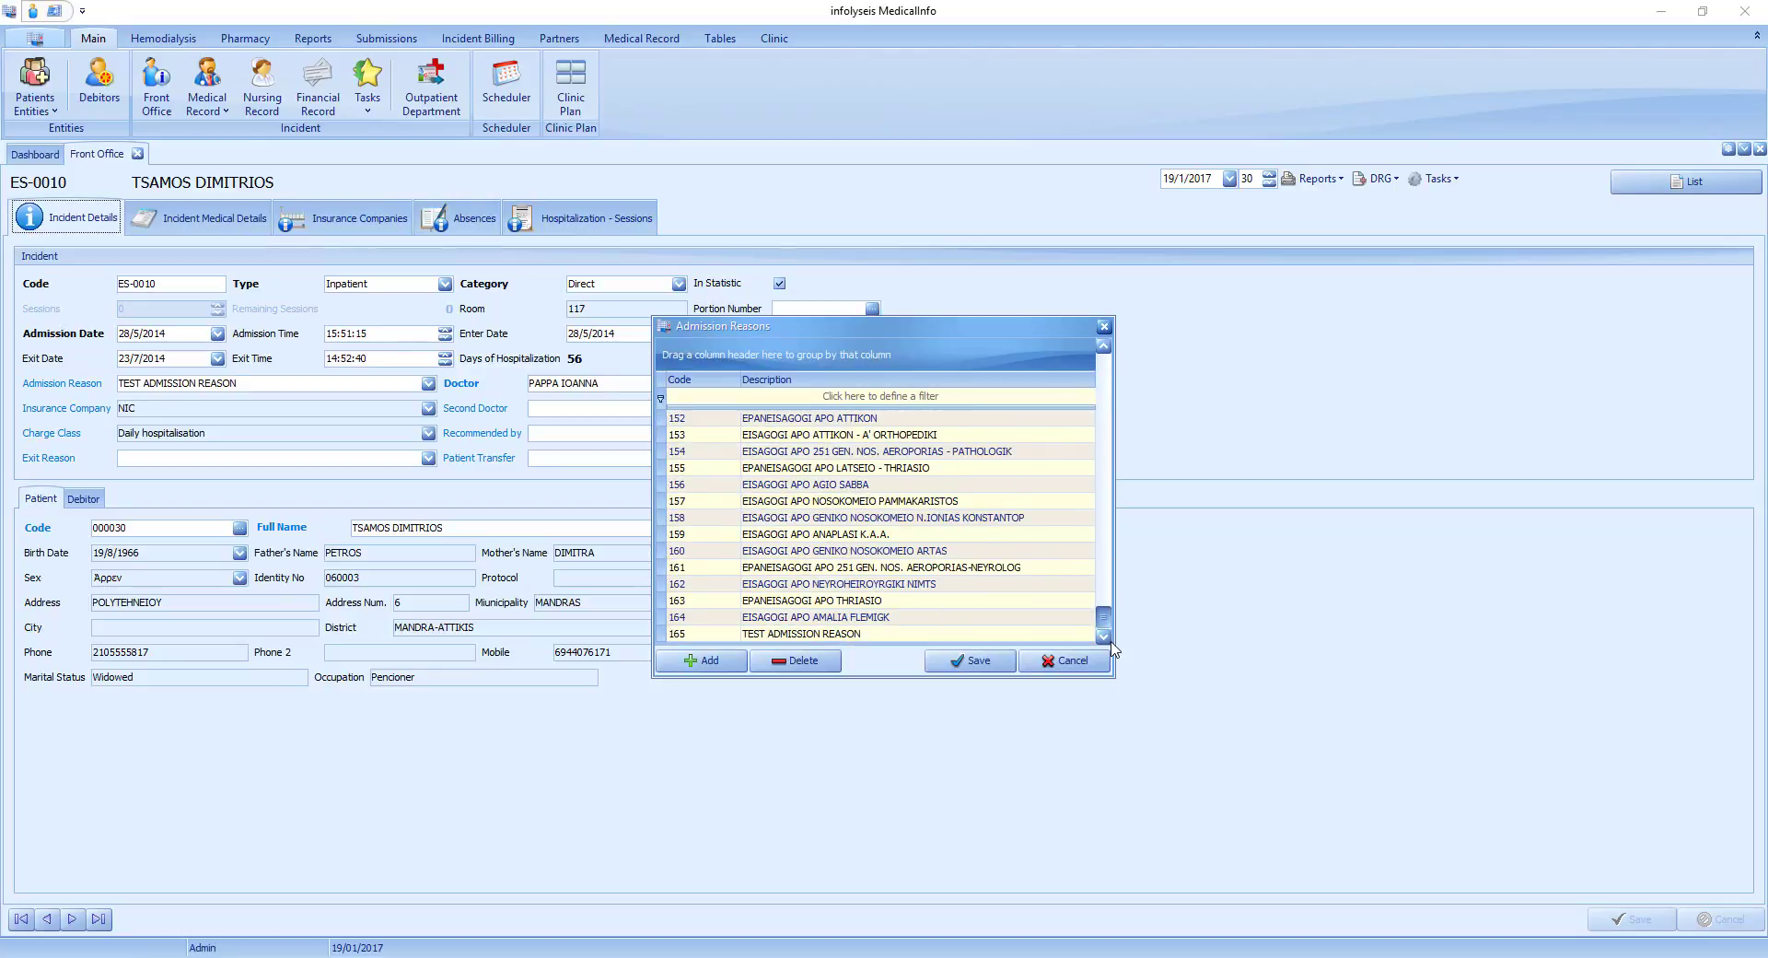
{"action": "left_click", "coordinate": [709, 660]}
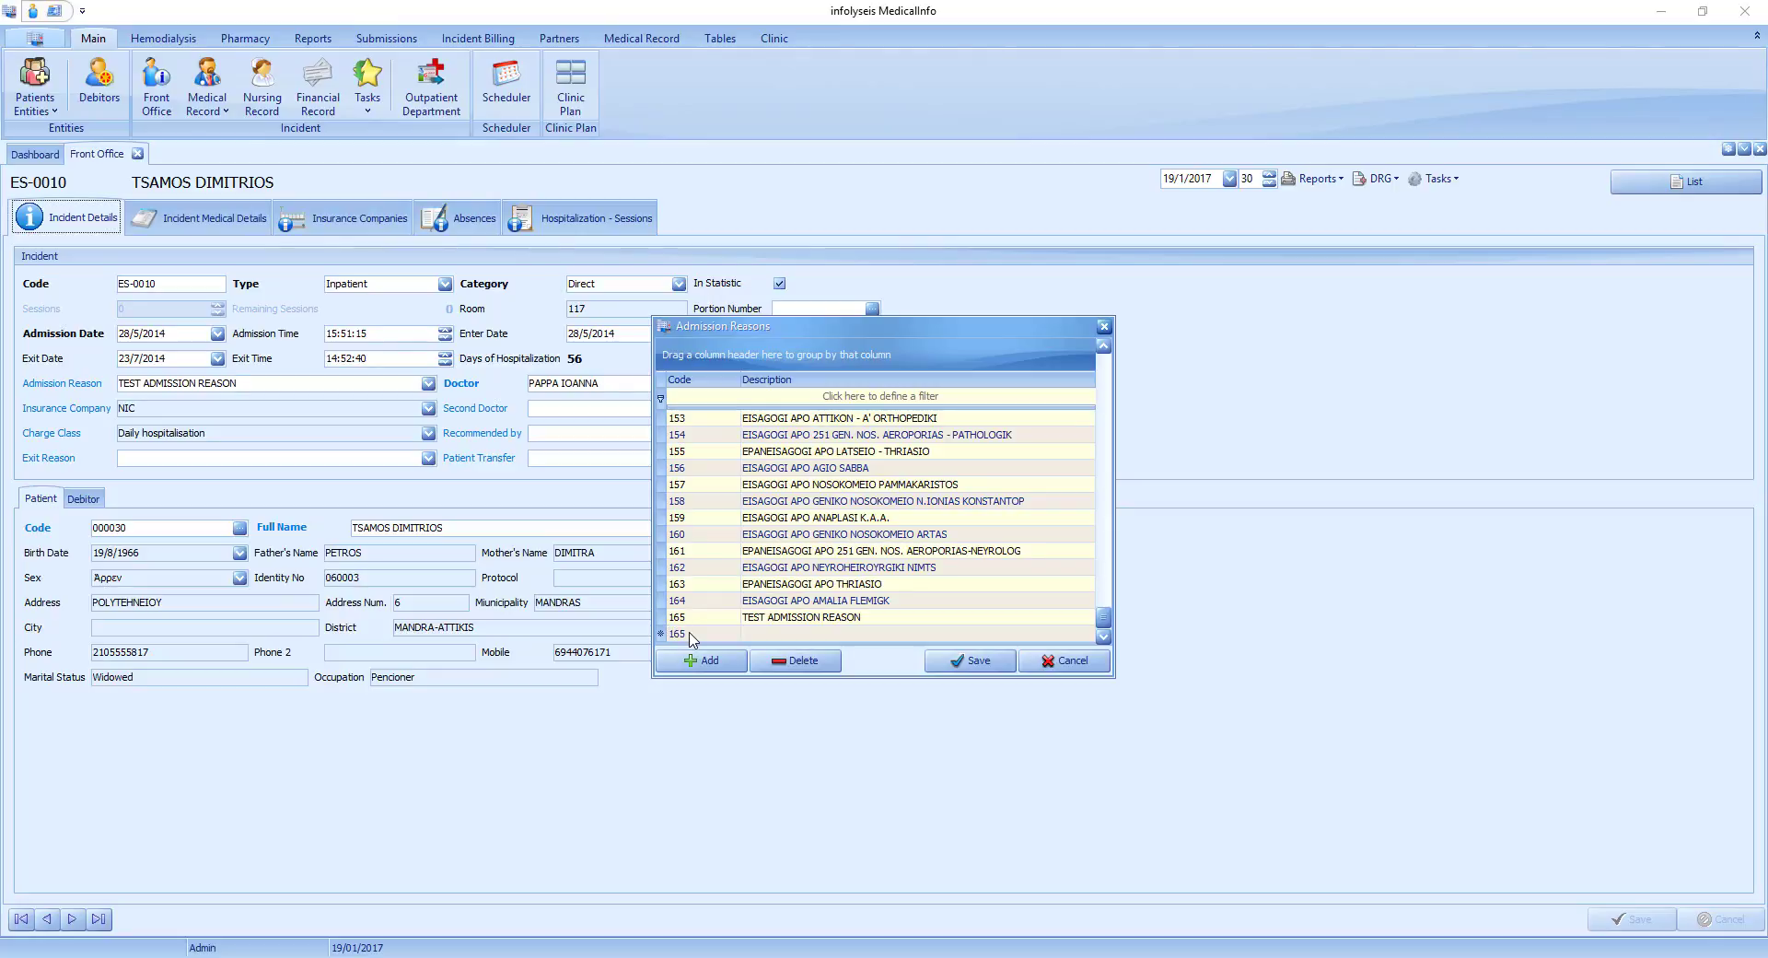
{"action": "key", "text": "Tab"}
{"action": "type", "text": "TE"}
{"action": "left_click", "coordinate": [971, 660]}
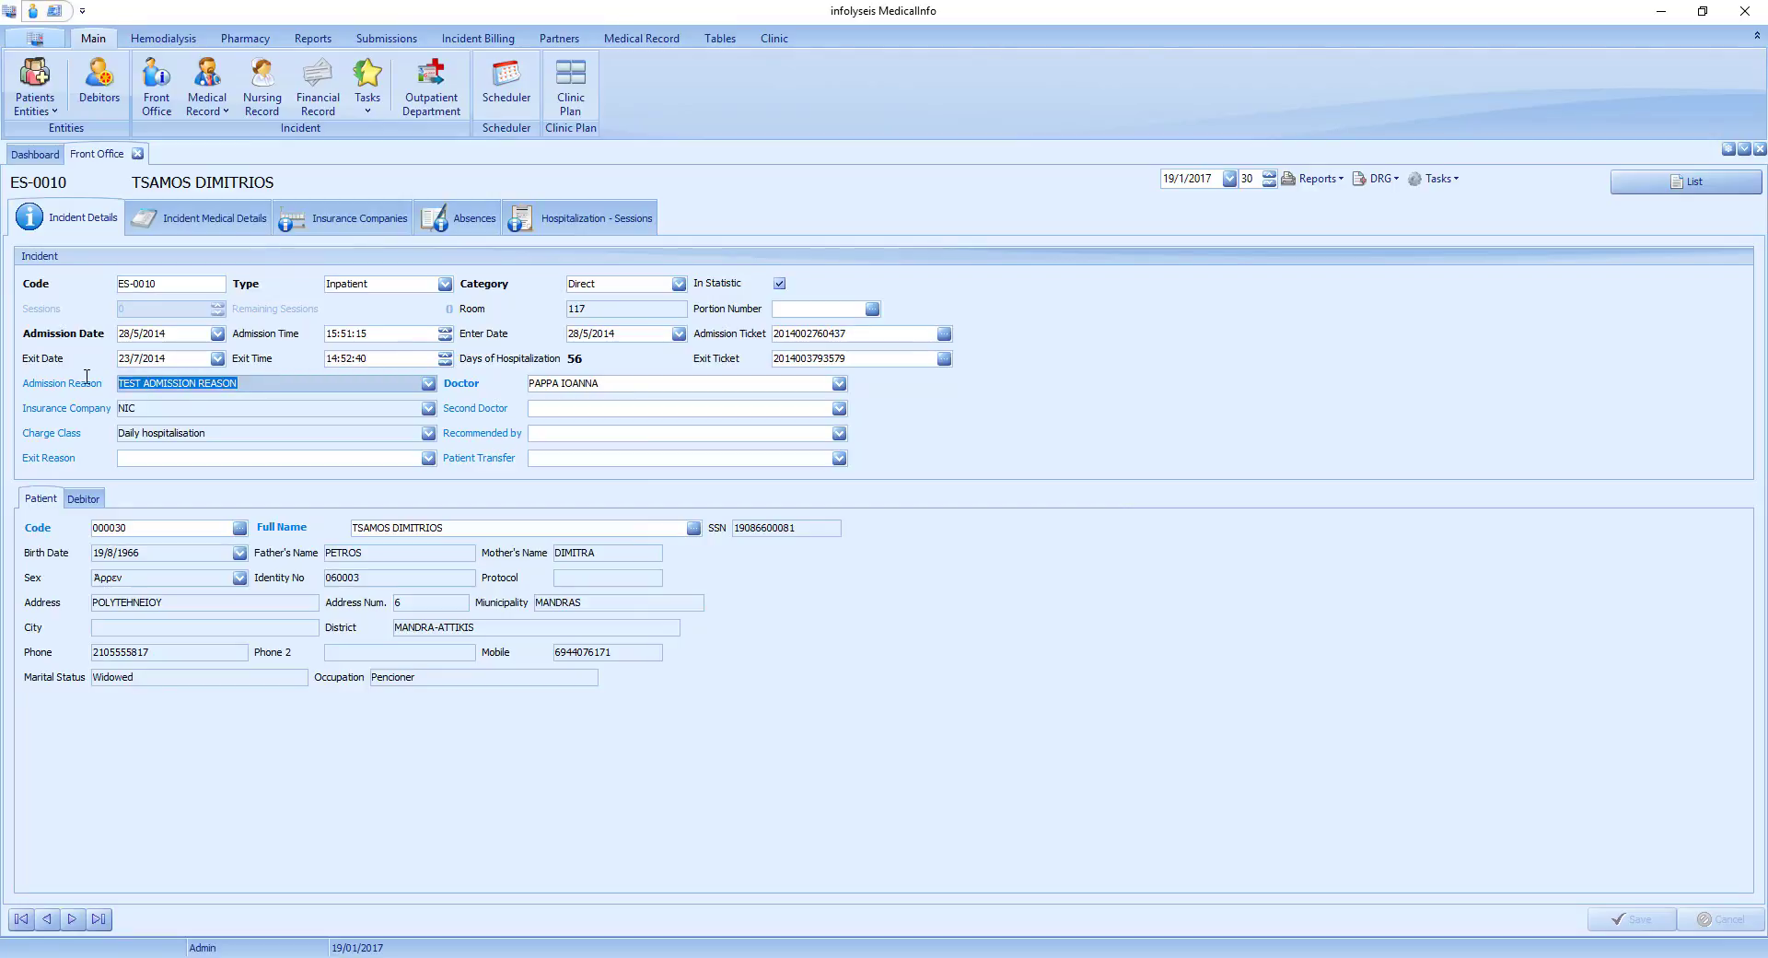
Search the admission reasons for "TEST" and set the incident's admission reason to "test 2".
{"action": "type", "text": "TEST"}
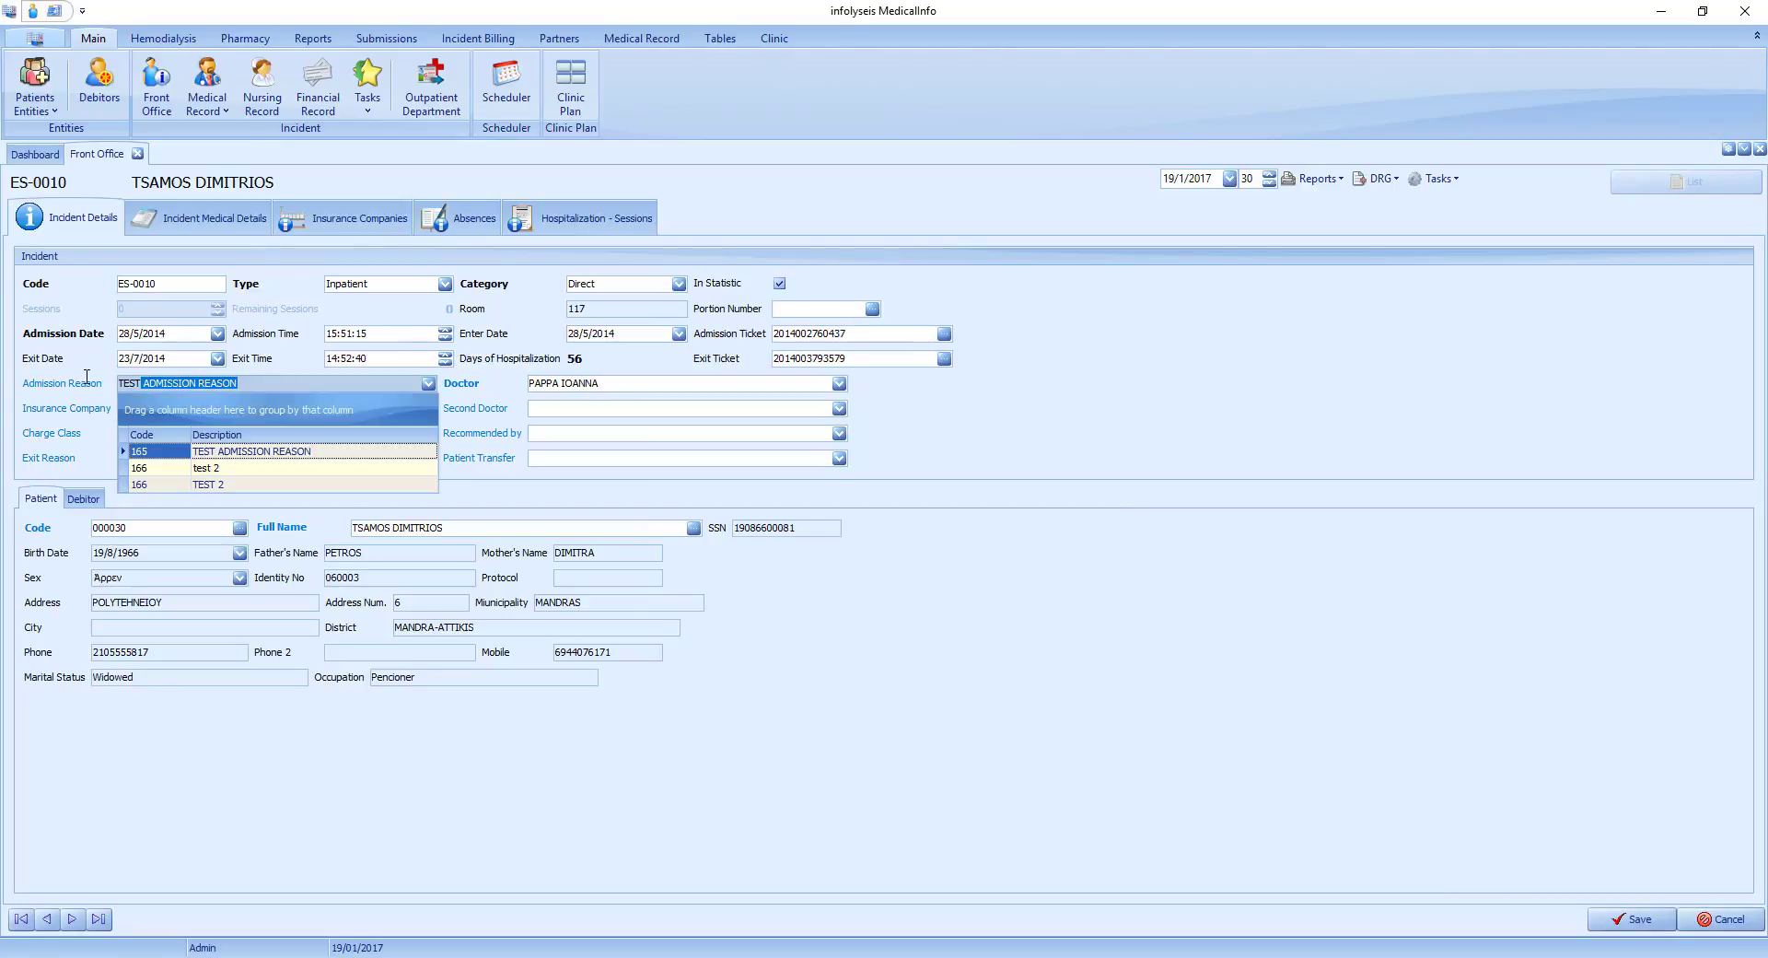
{"action": "left_click", "coordinate": [219, 469]}
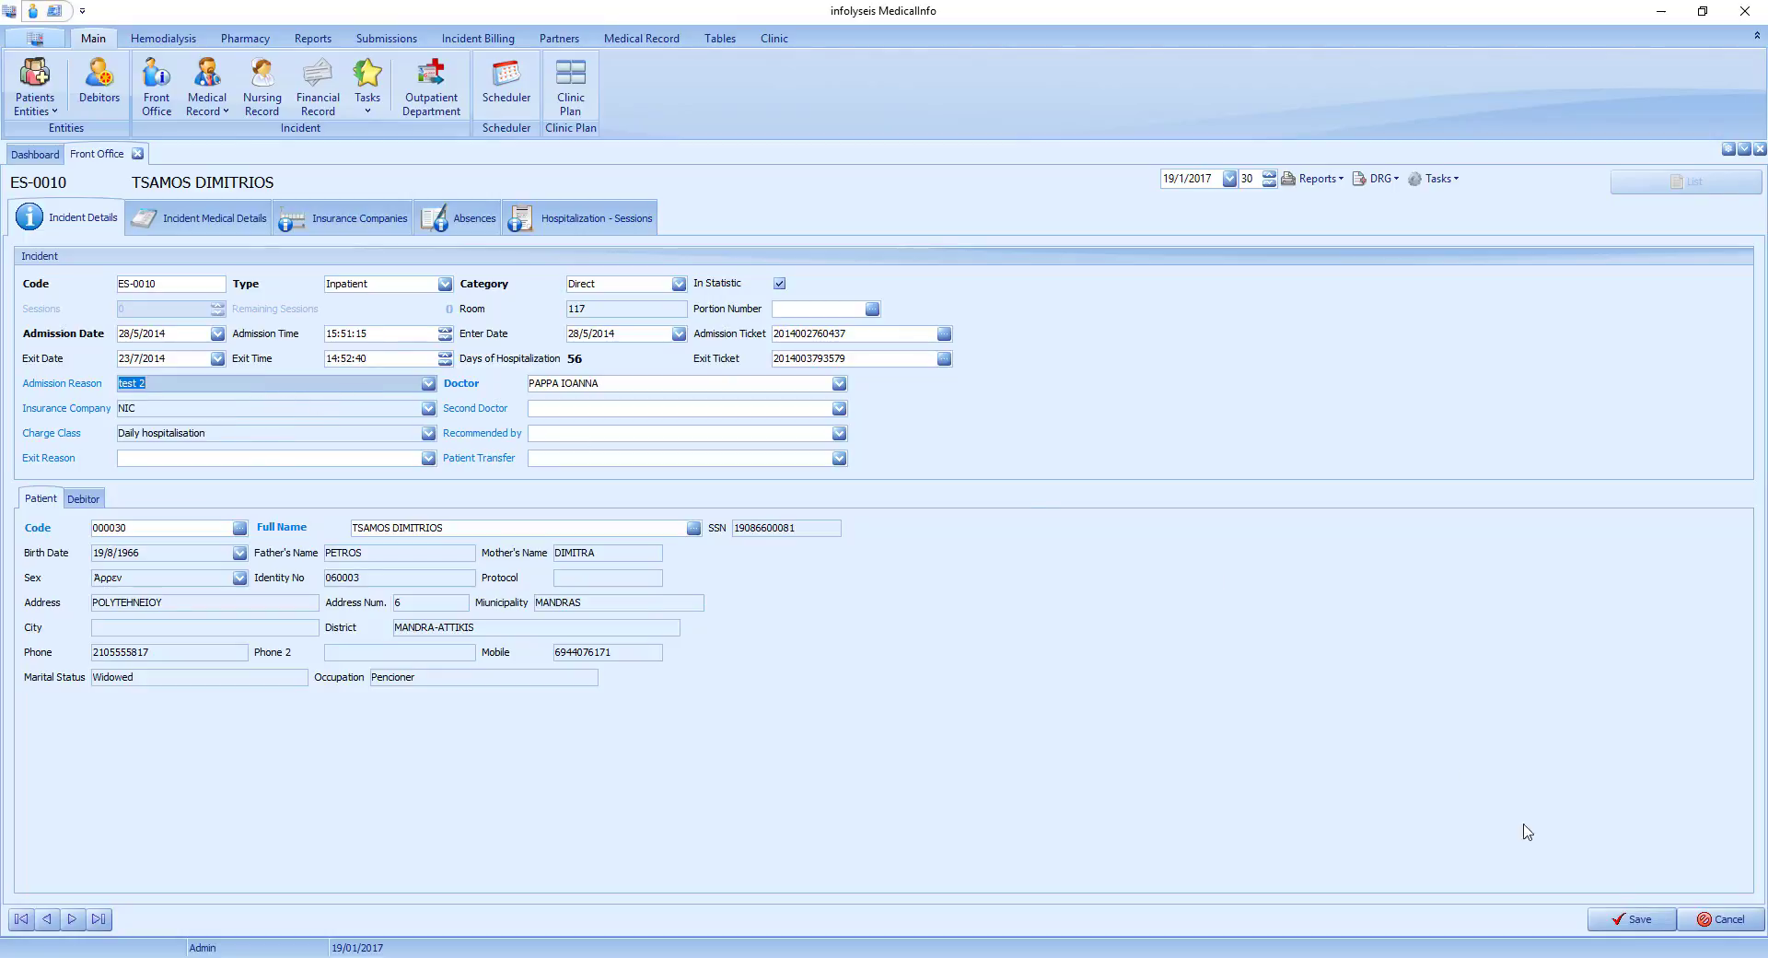
Save the edited incident and start a new incident from the list of current incidents.
{"action": "left_click", "coordinate": [1631, 919]}
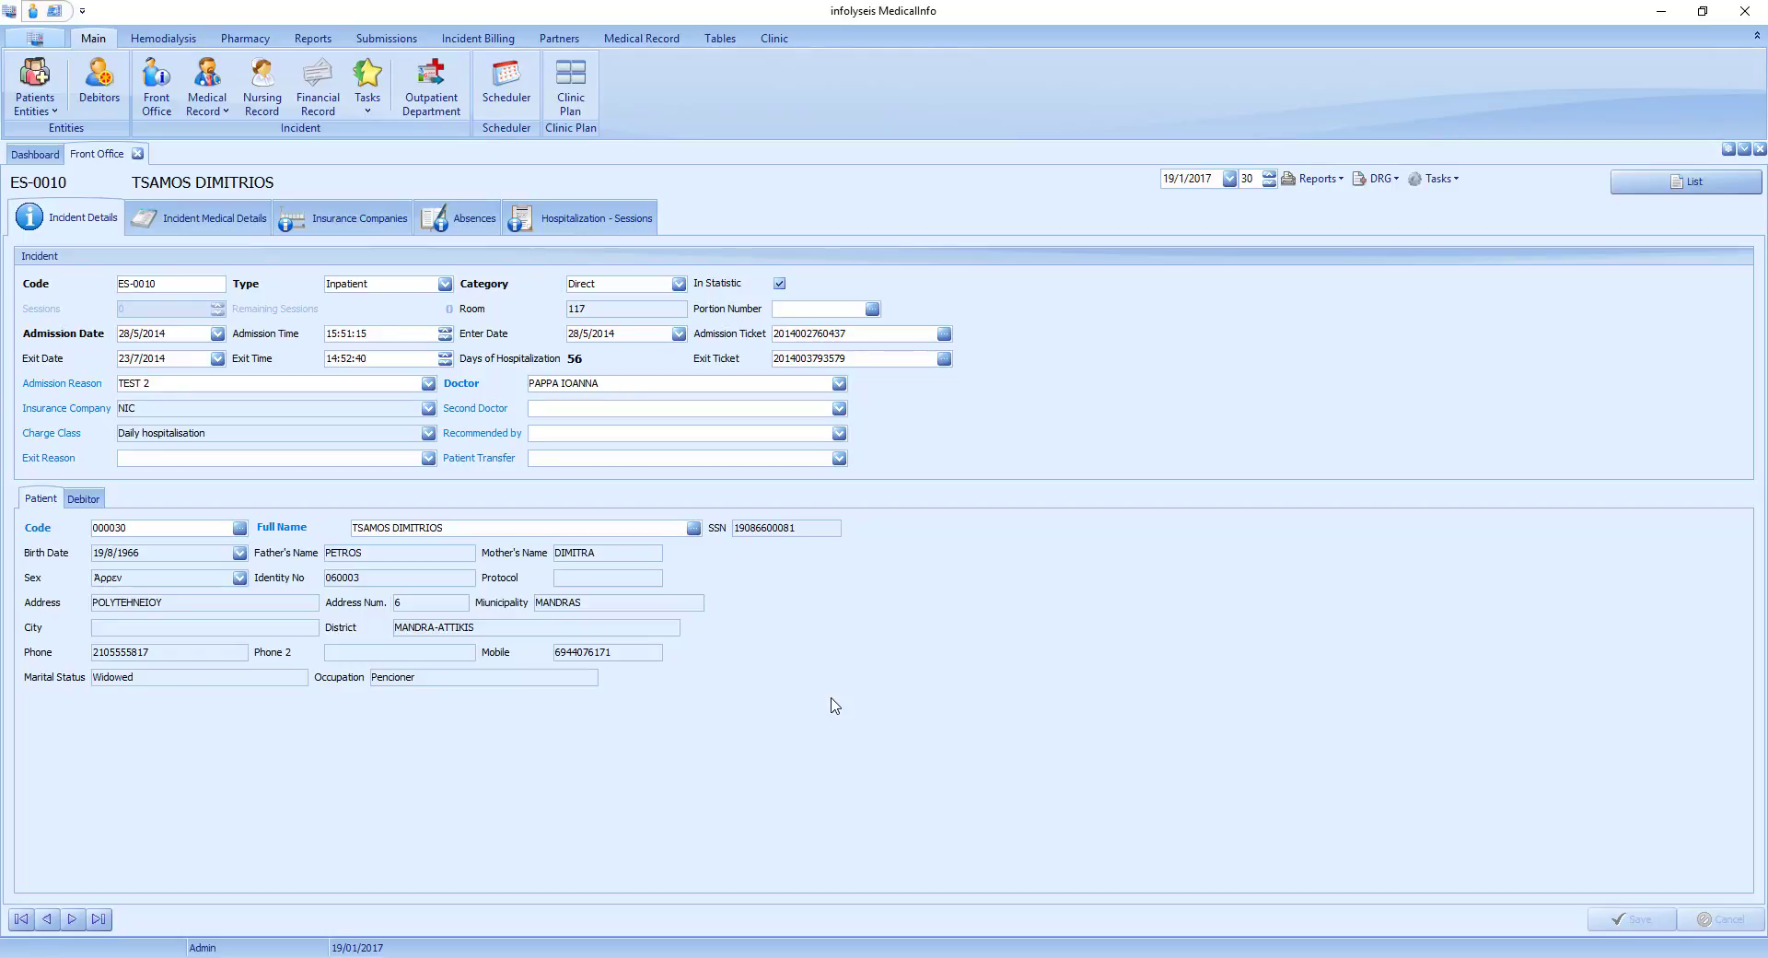
{"action": "left_click", "coordinate": [1692, 184]}
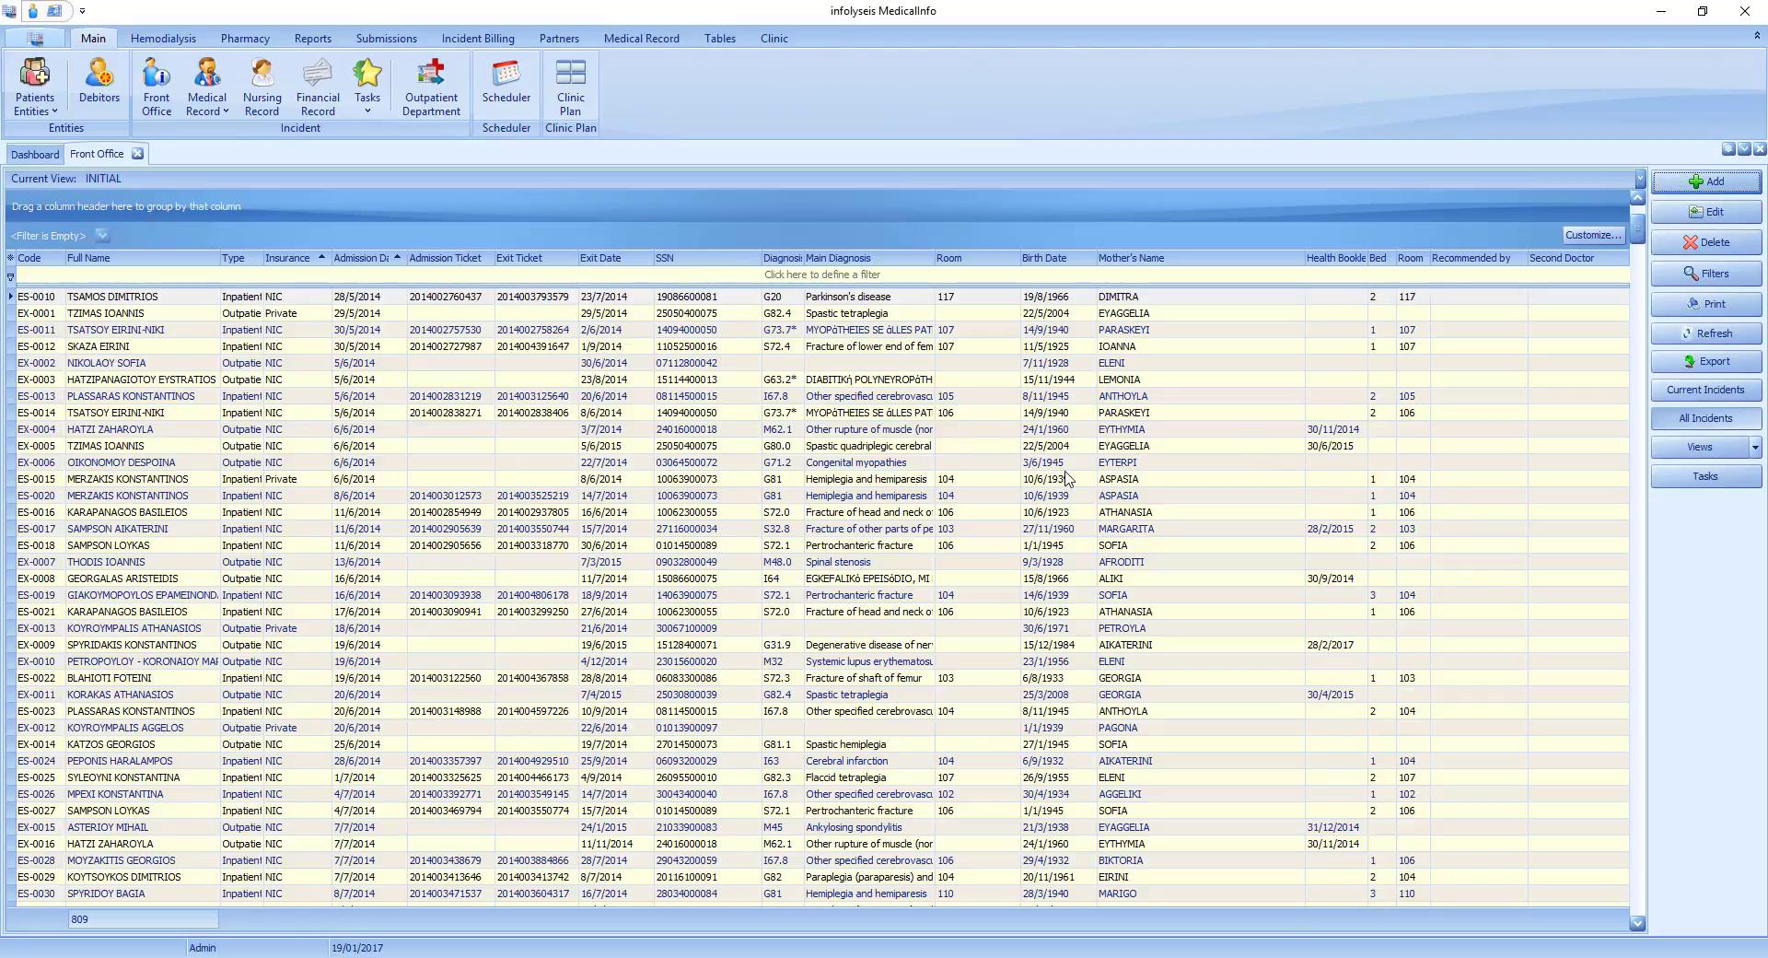
{"action": "left_click", "coordinate": [1709, 388]}
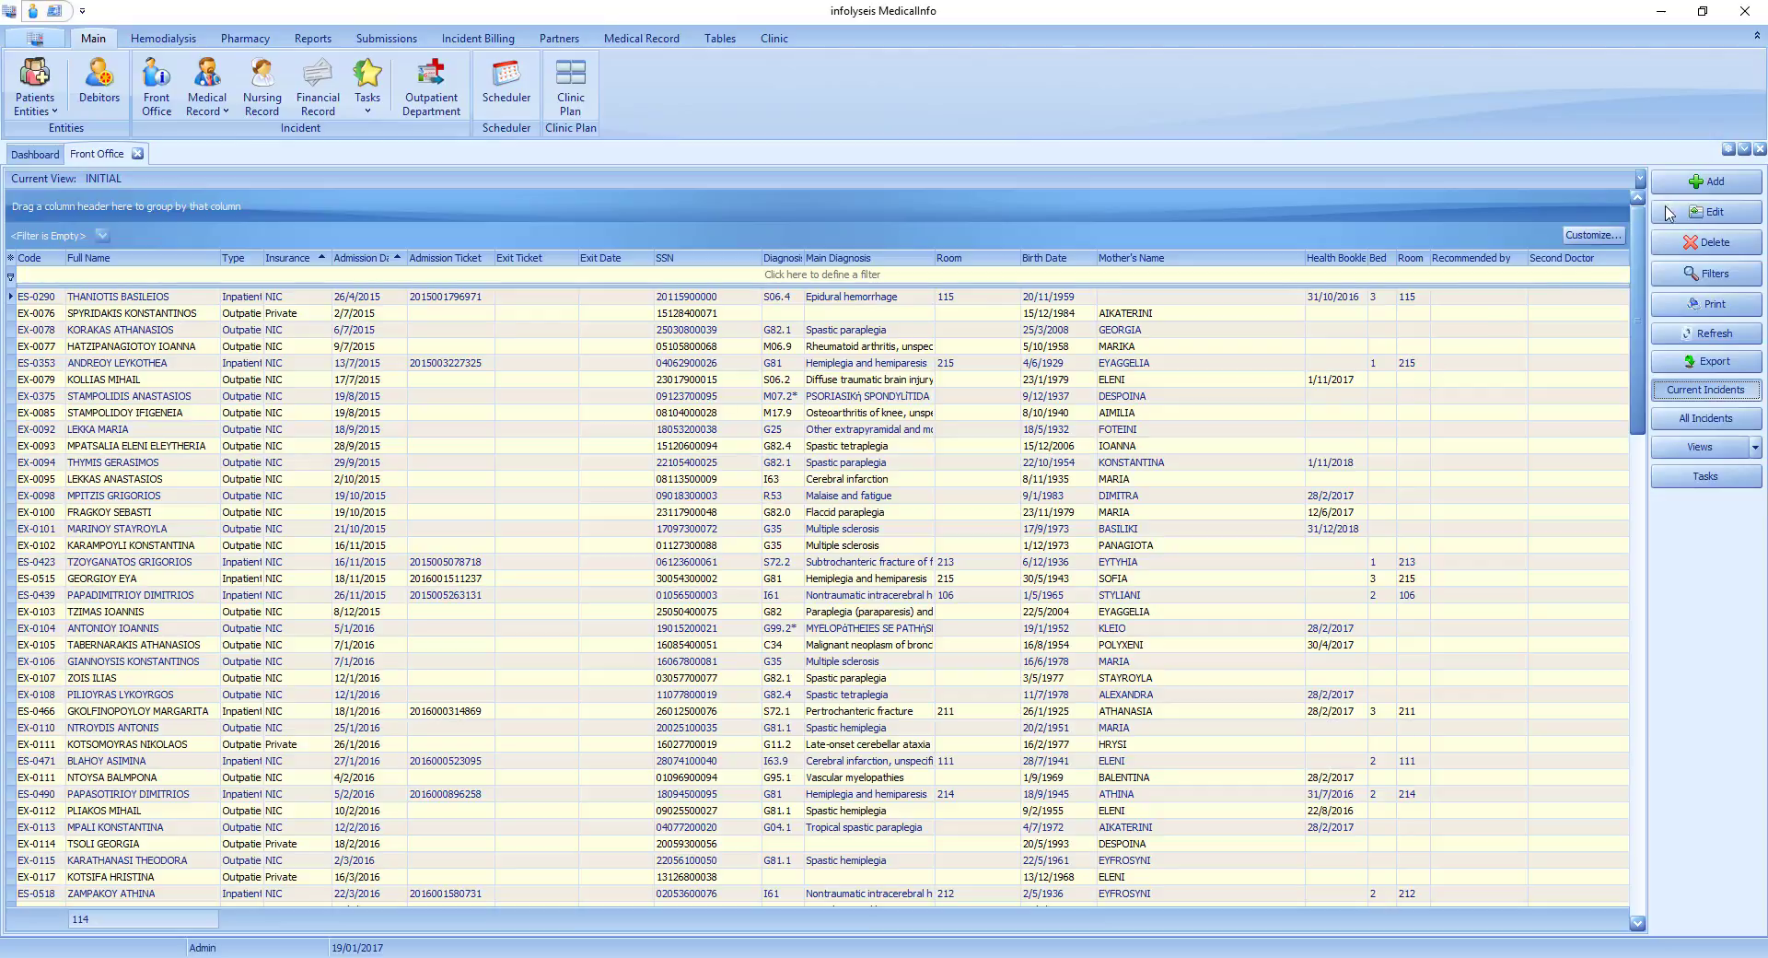
{"action": "left_click", "coordinate": [1699, 185]}
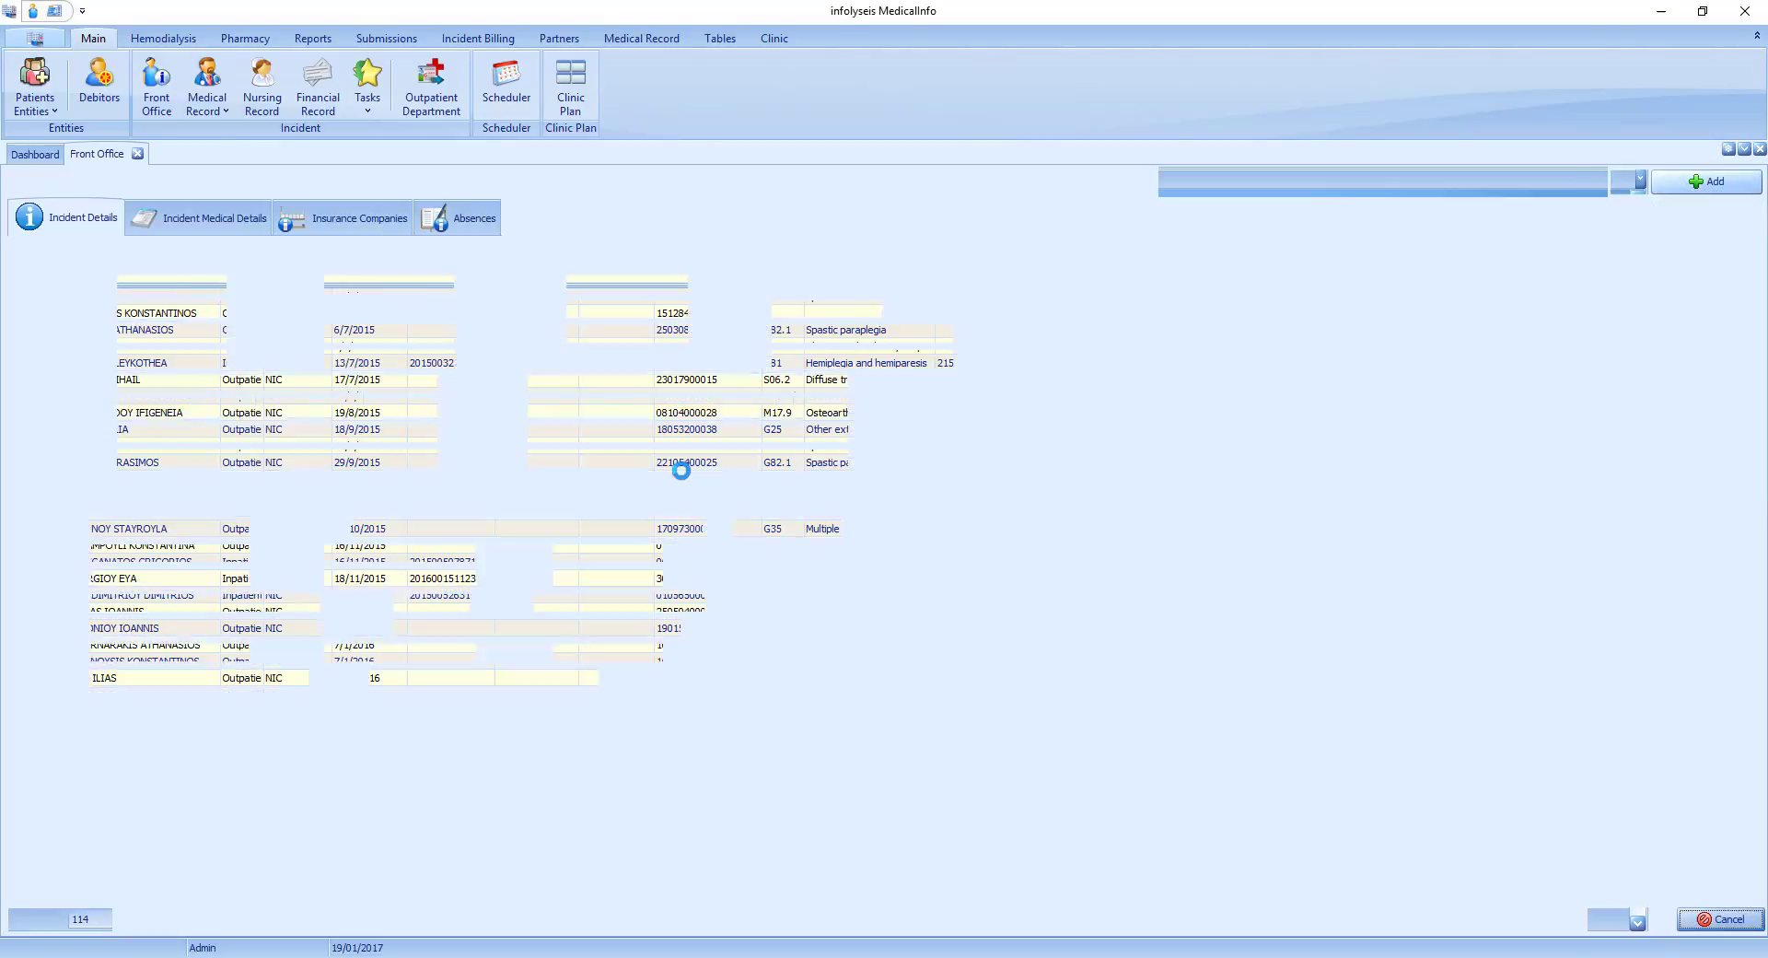
Search the patients by name with "tsa%" and assign an existing outcome from the matches to the new incident.
{"action": "left_click", "coordinate": [428, 525]}
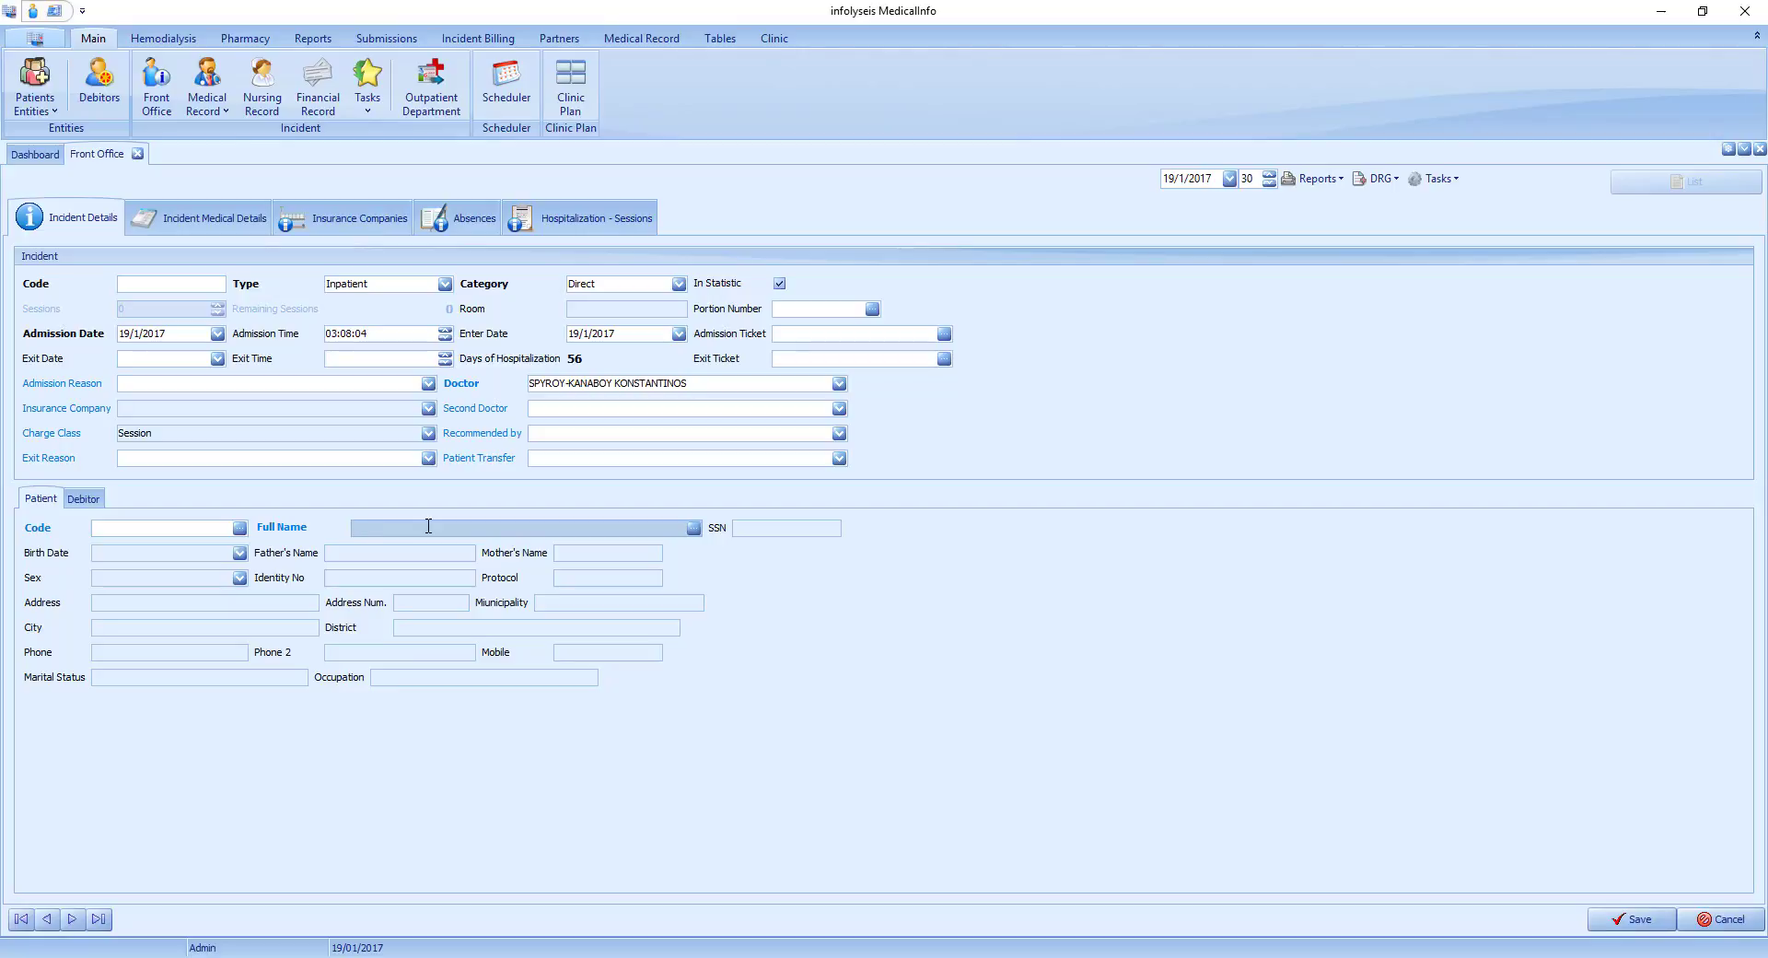
{"action": "type", "text": "tsa%"}
{"action": "key", "text": "Return"}
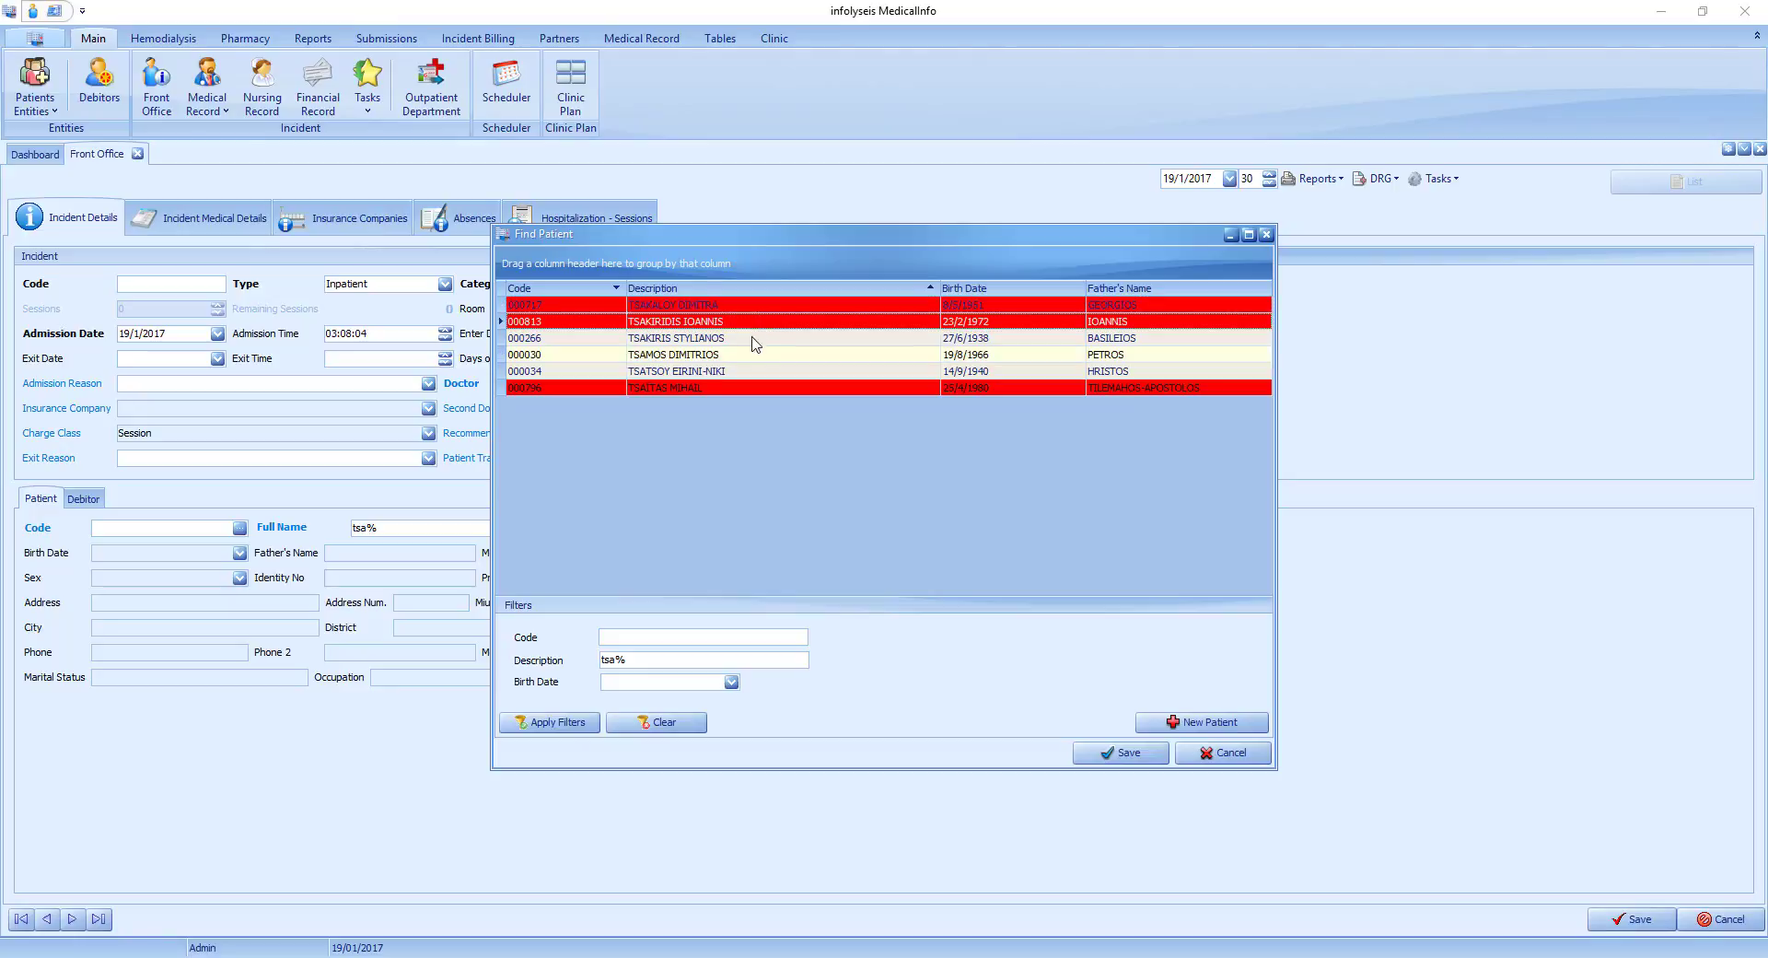
{"action": "left_click", "coordinate": [721, 341]}
{"action": "left_click", "coordinate": [723, 390]}
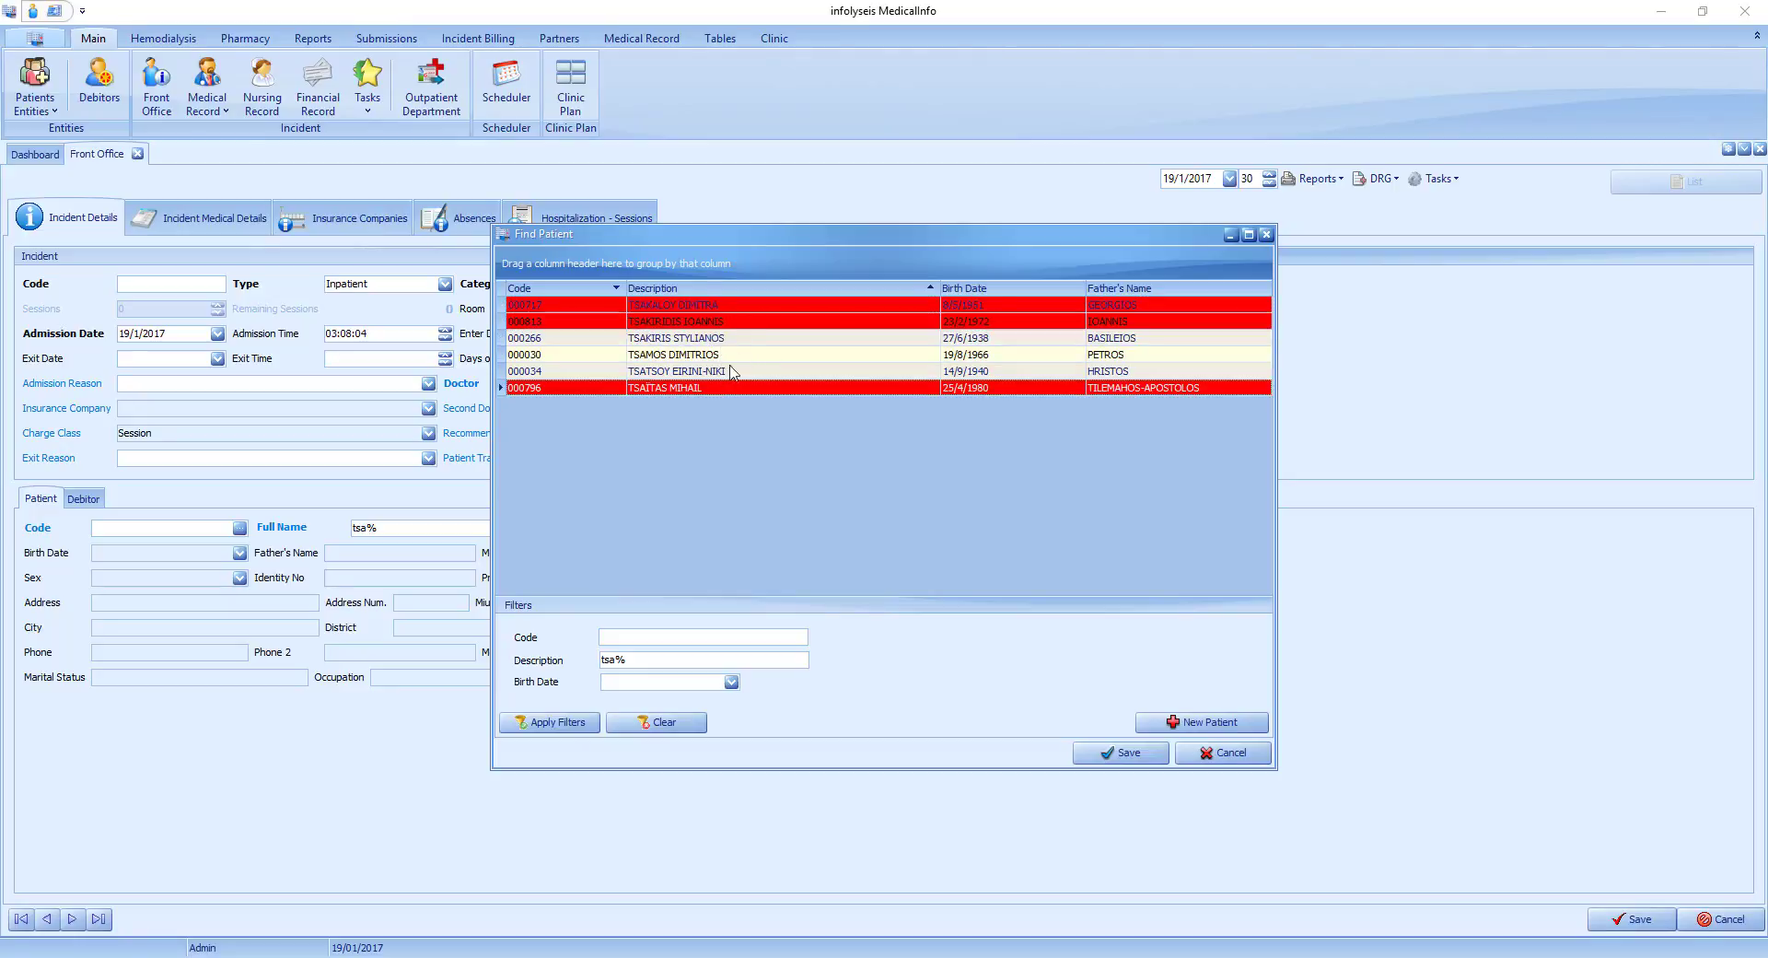
{"action": "left_click", "coordinate": [728, 308]}
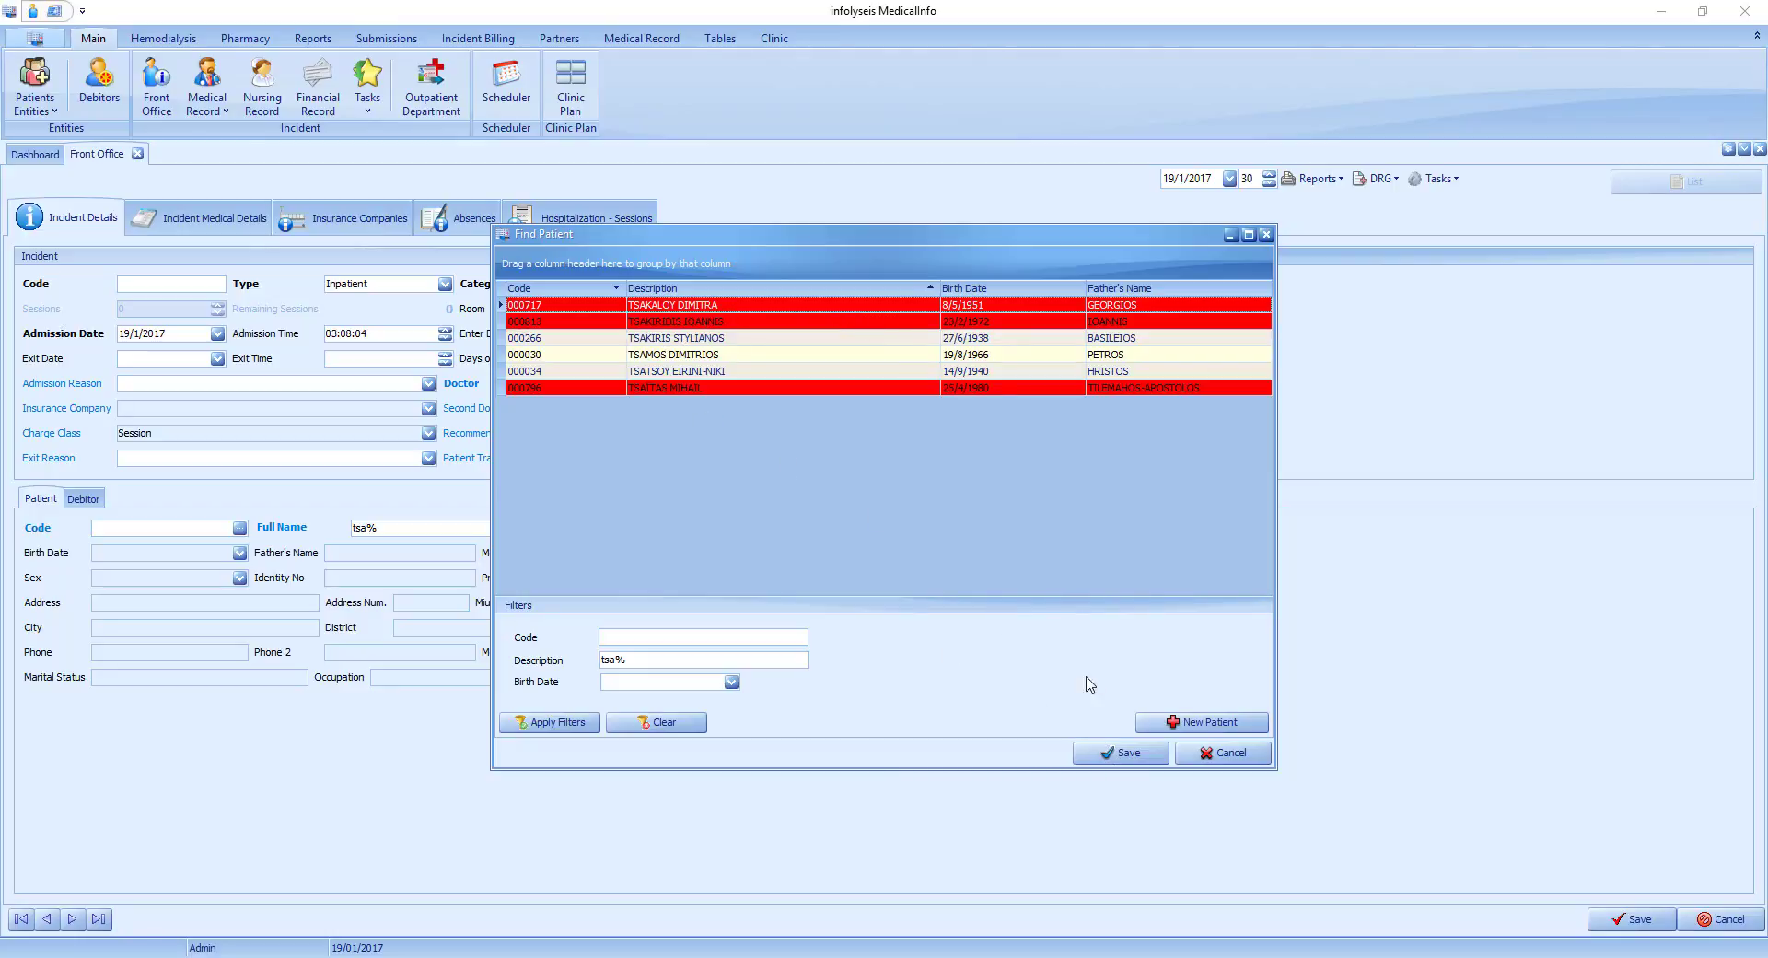
{"action": "double_click", "coordinate": [690, 338]}
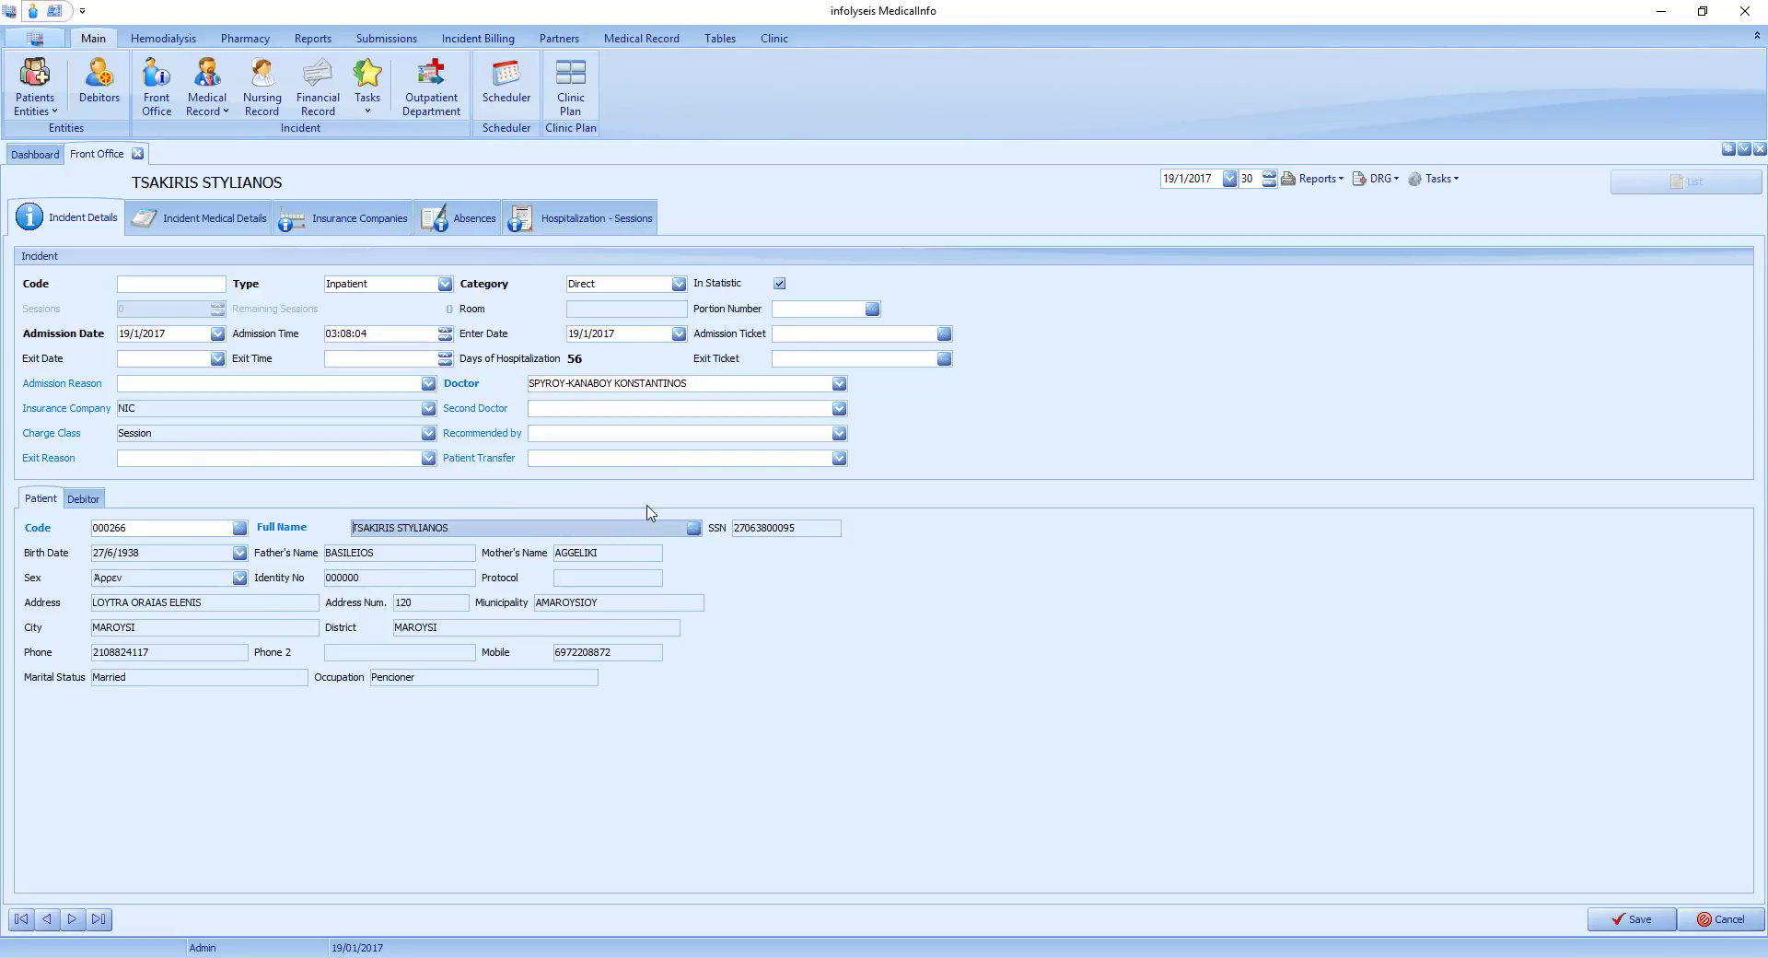
Create a new patient from the incident's patient search and enter the patient's last name, first name and social security number.
{"action": "left_click", "coordinate": [692, 528]}
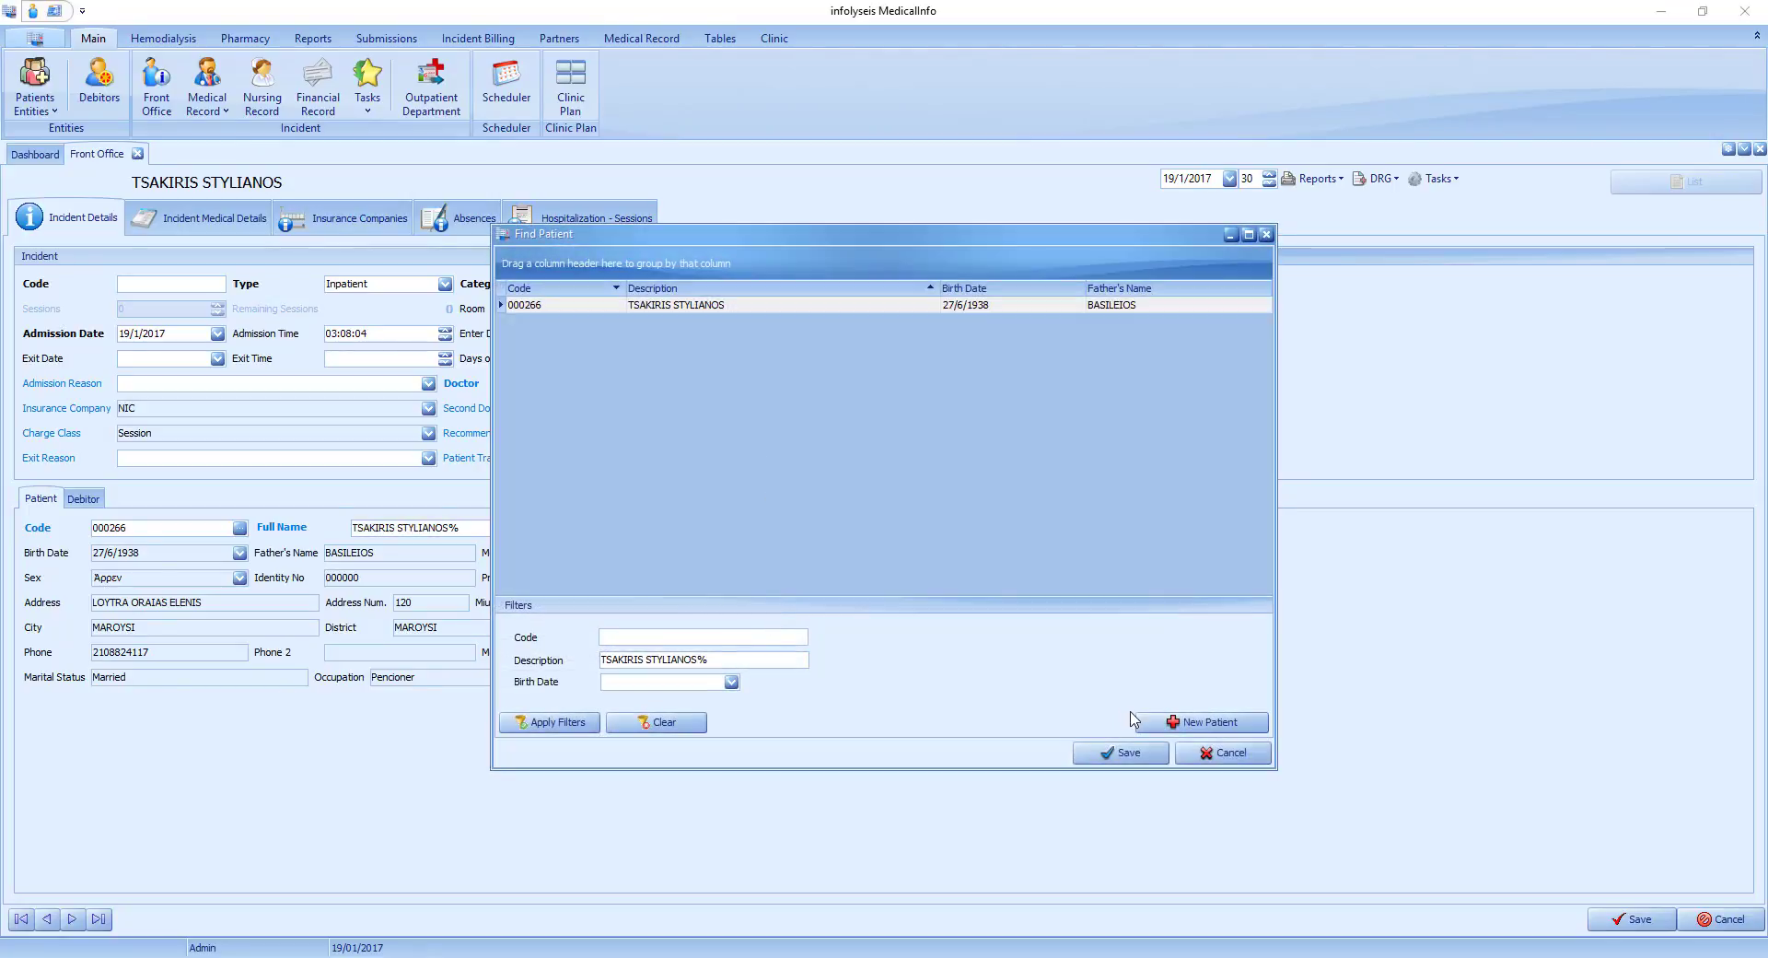
{"action": "left_click", "coordinate": [1182, 725]}
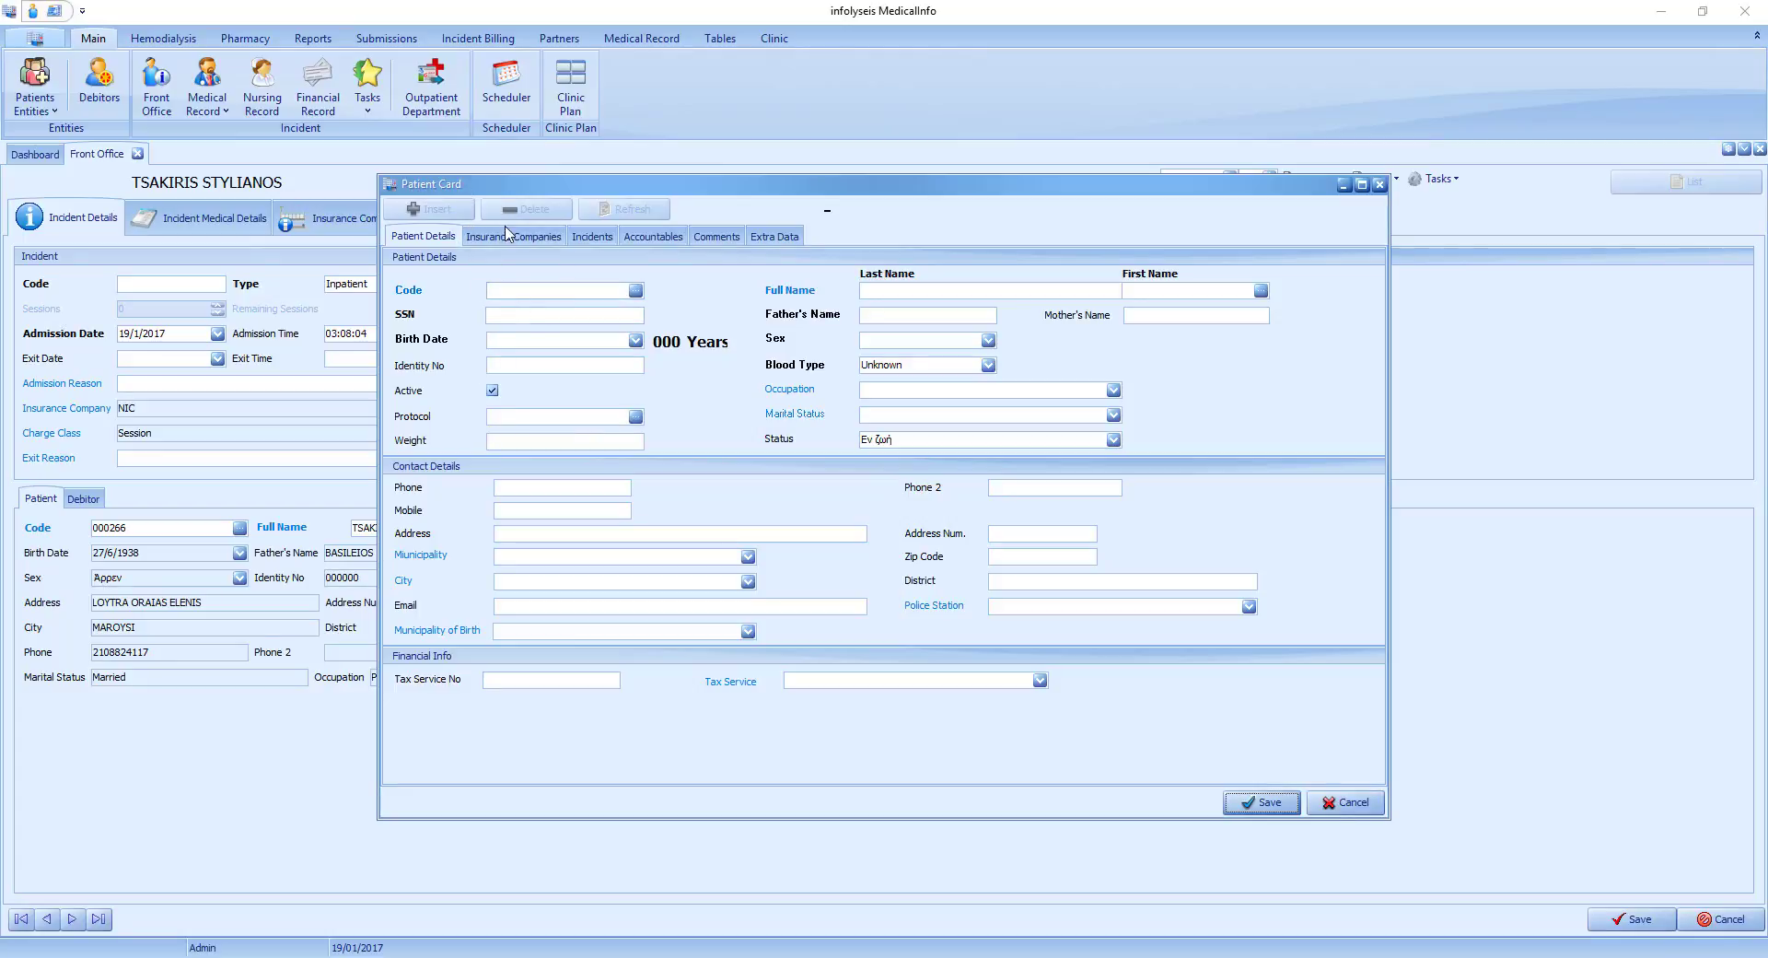
{"action": "left_click", "coordinate": [924, 291]}
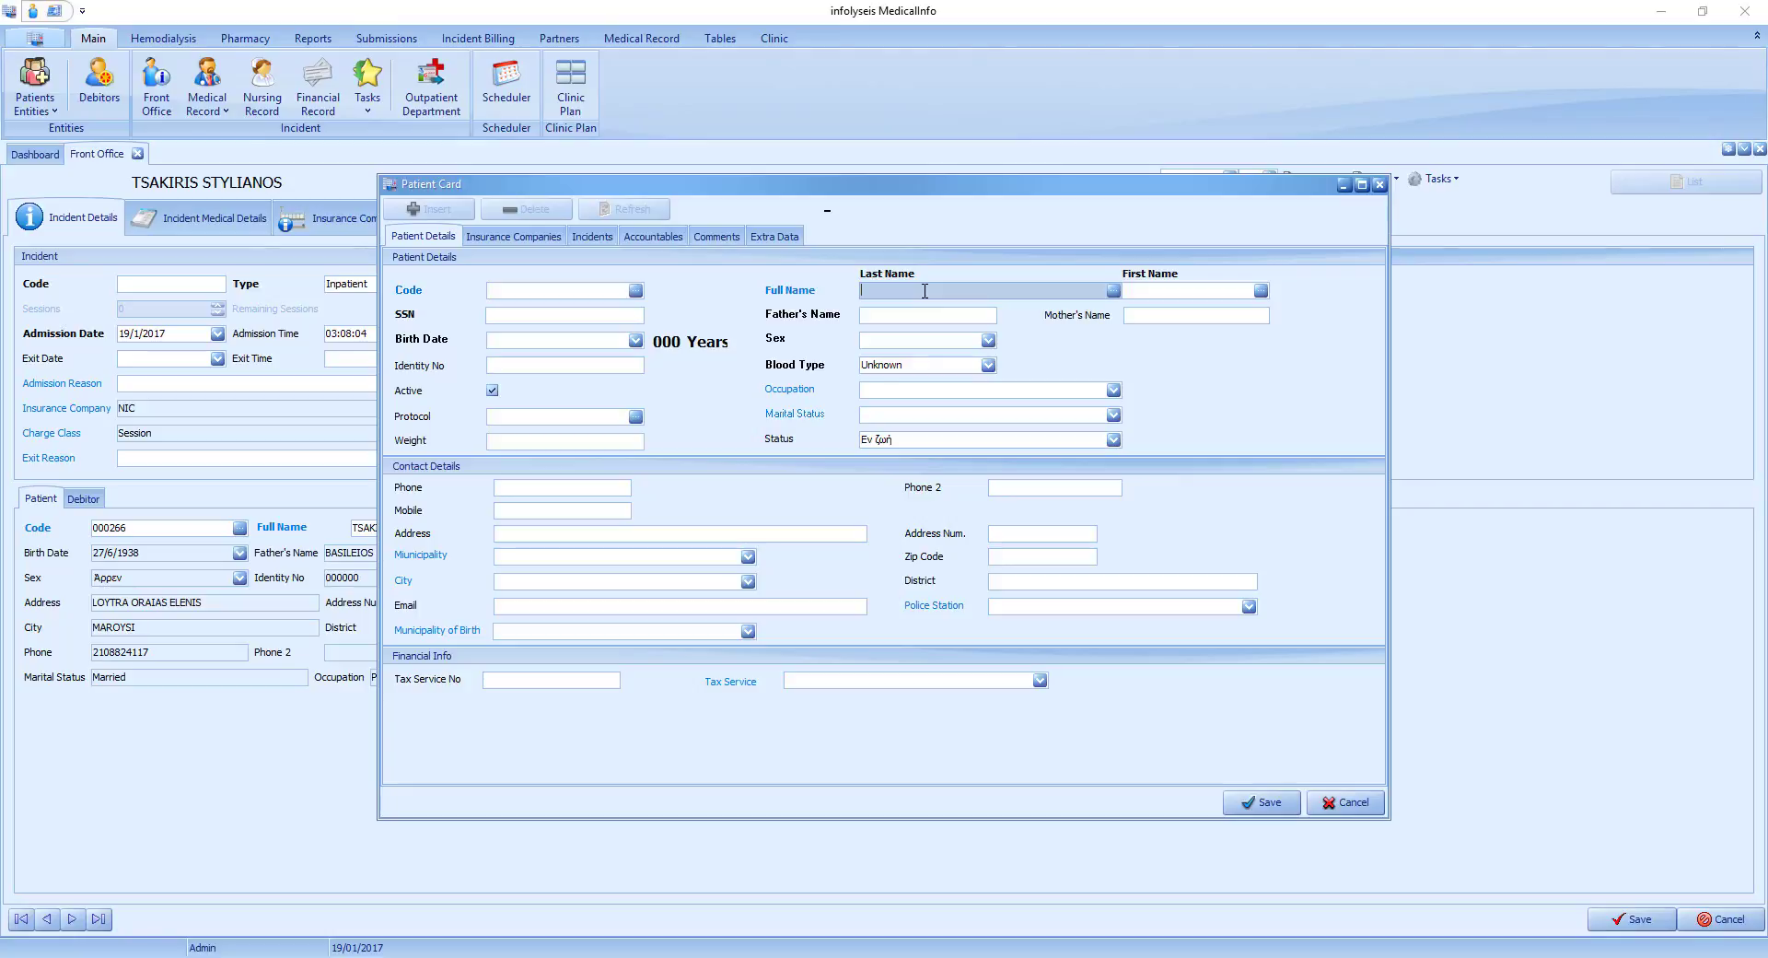
{"action": "key", "text": "Tab"}
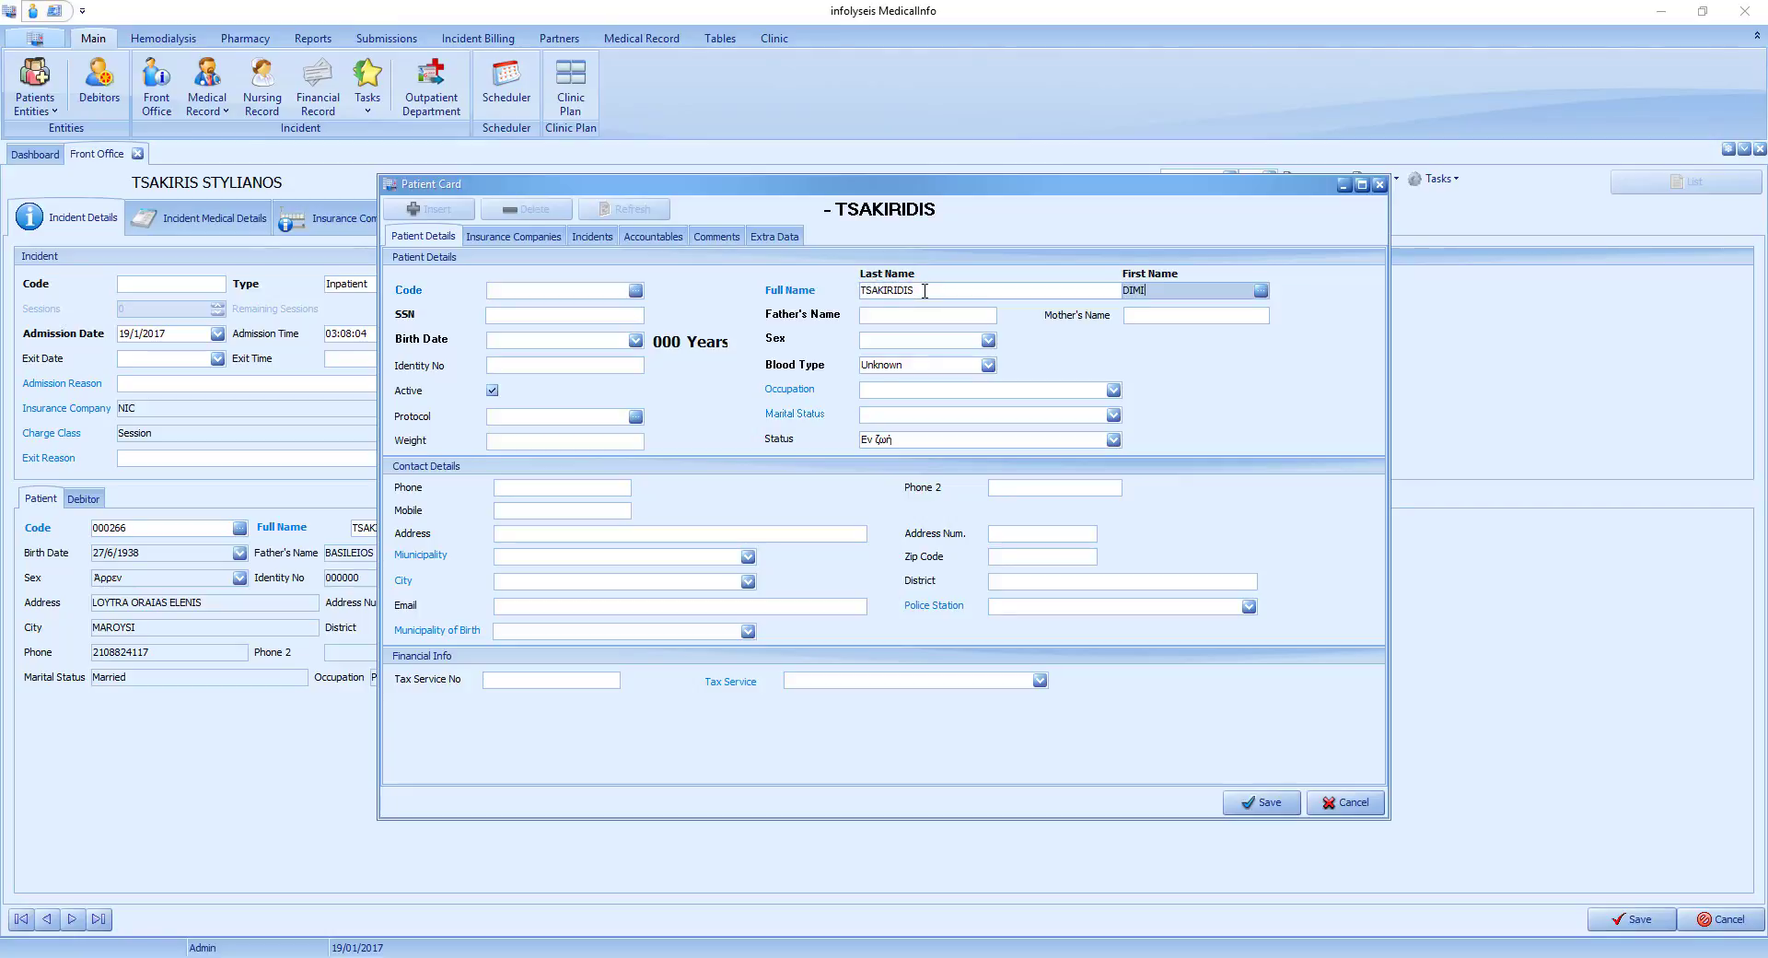
{"action": "key", "text": "Tab"}
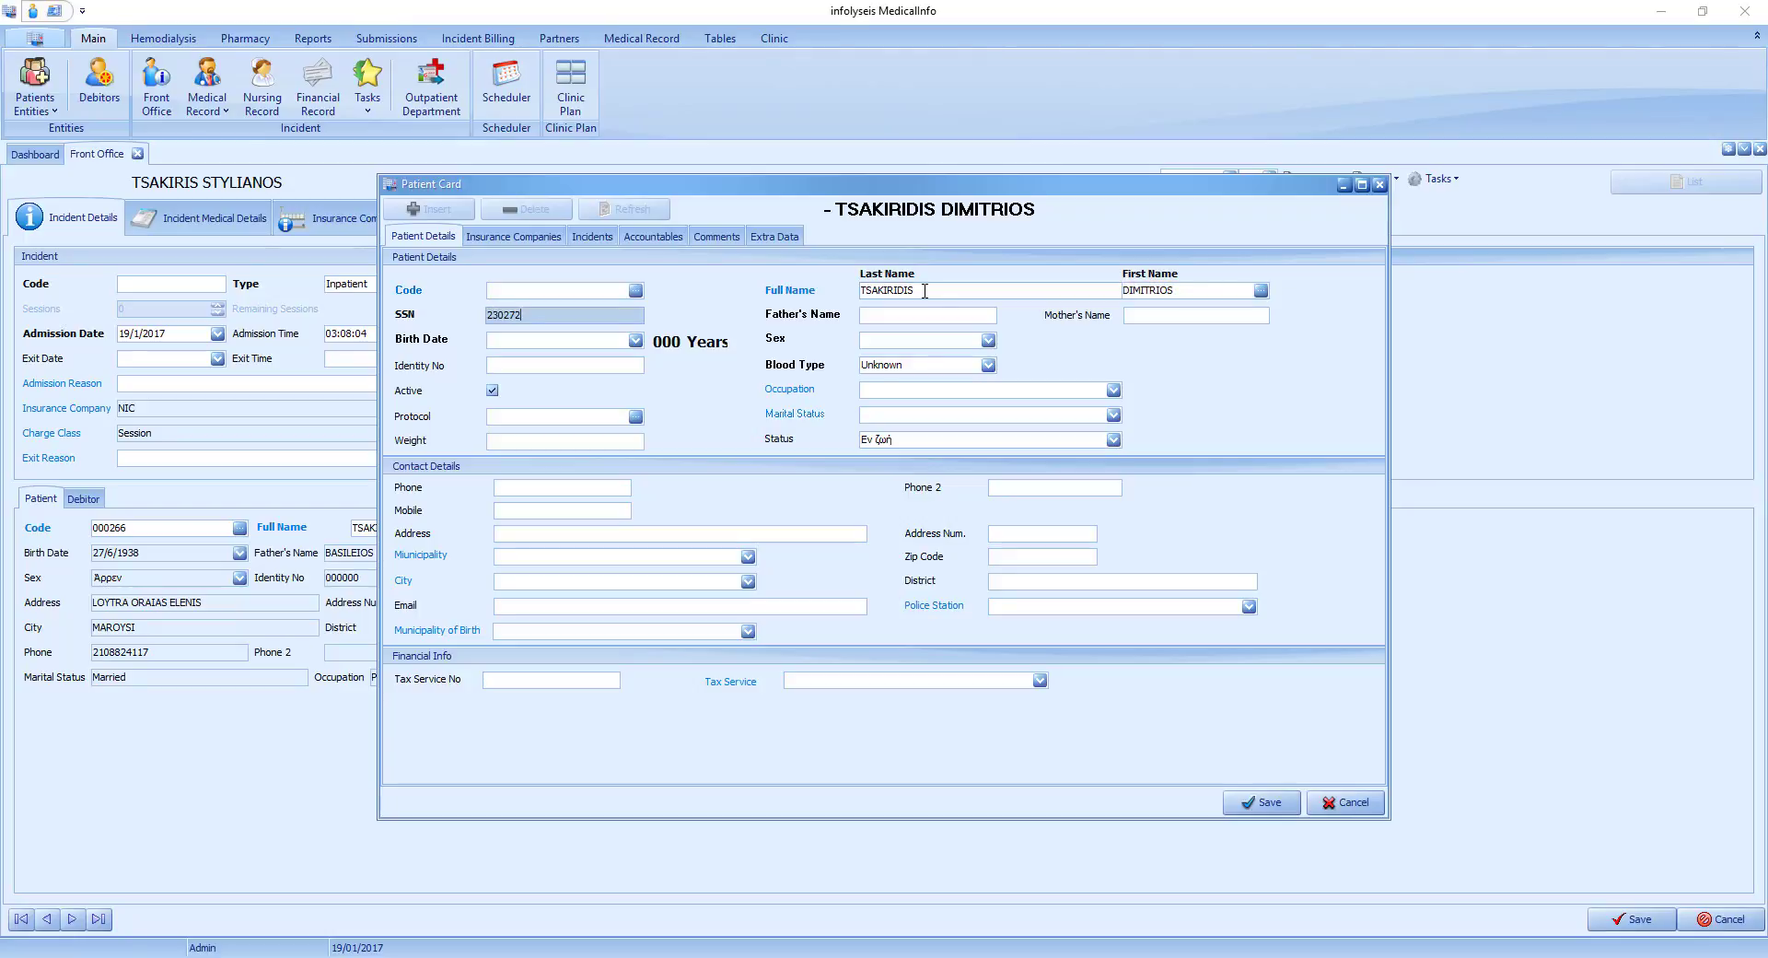
{"action": "key", "text": "Tab"}
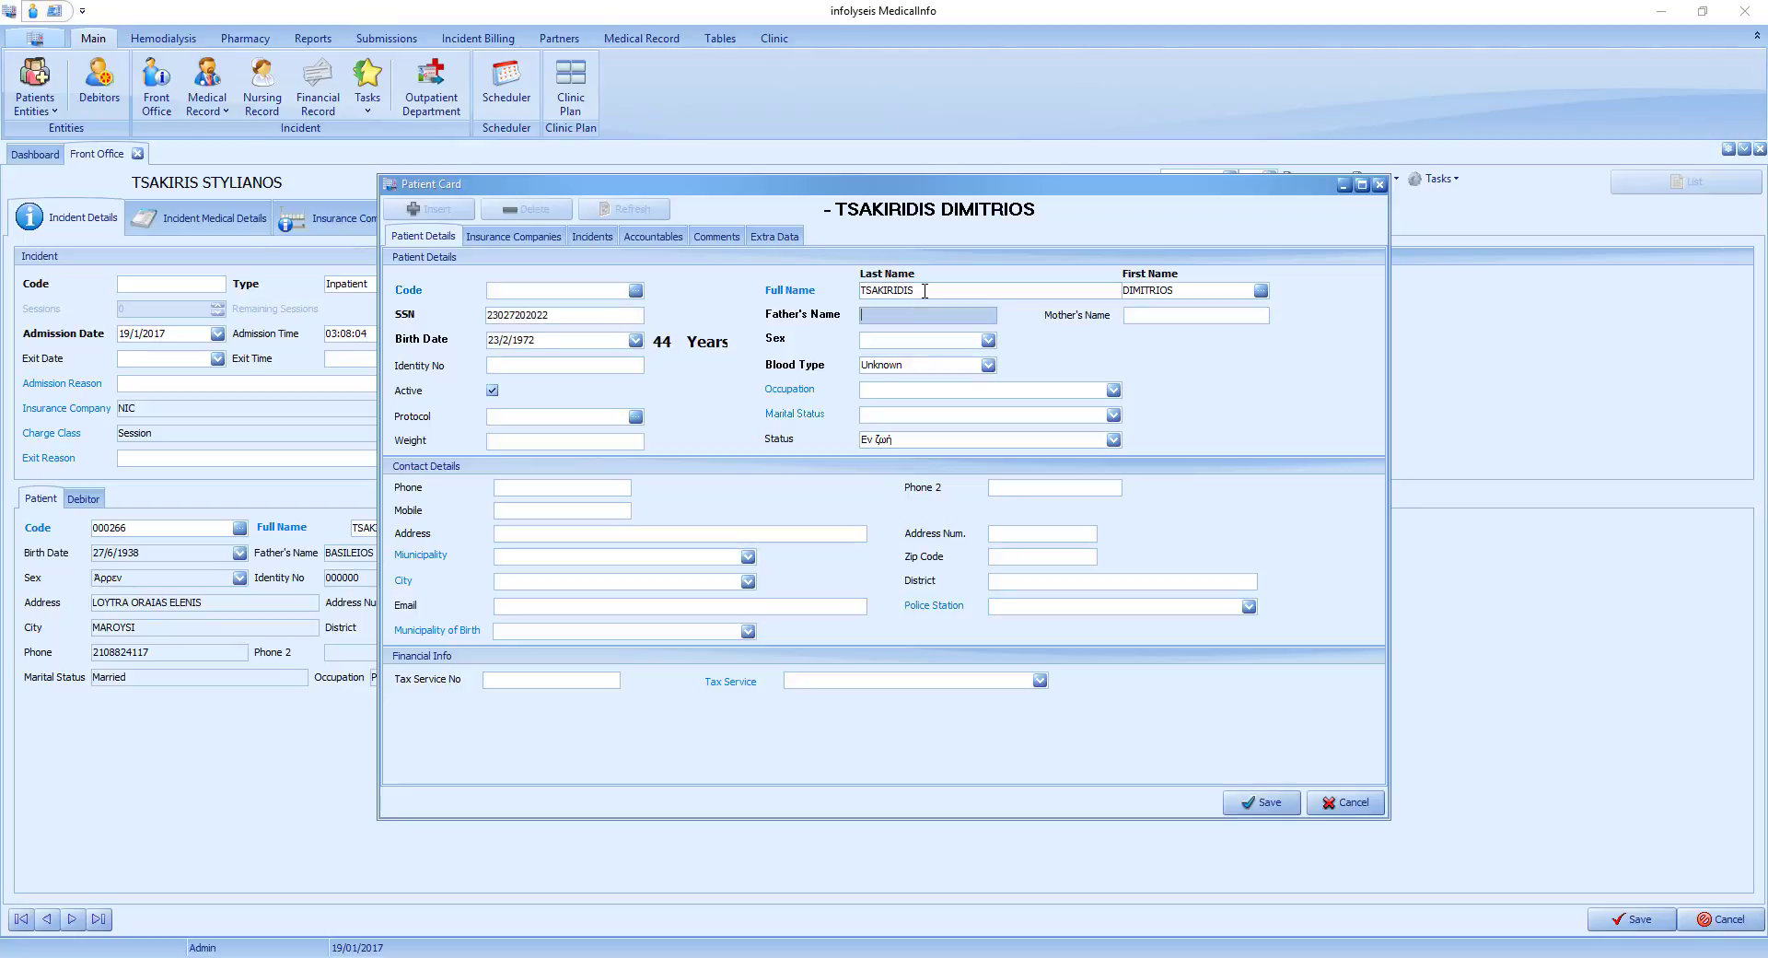
Enter the father's name and the mother's name on the new patient card.
{"action": "type", "text": "SOKRATIS"}
{"action": "key", "text": "Tab"}
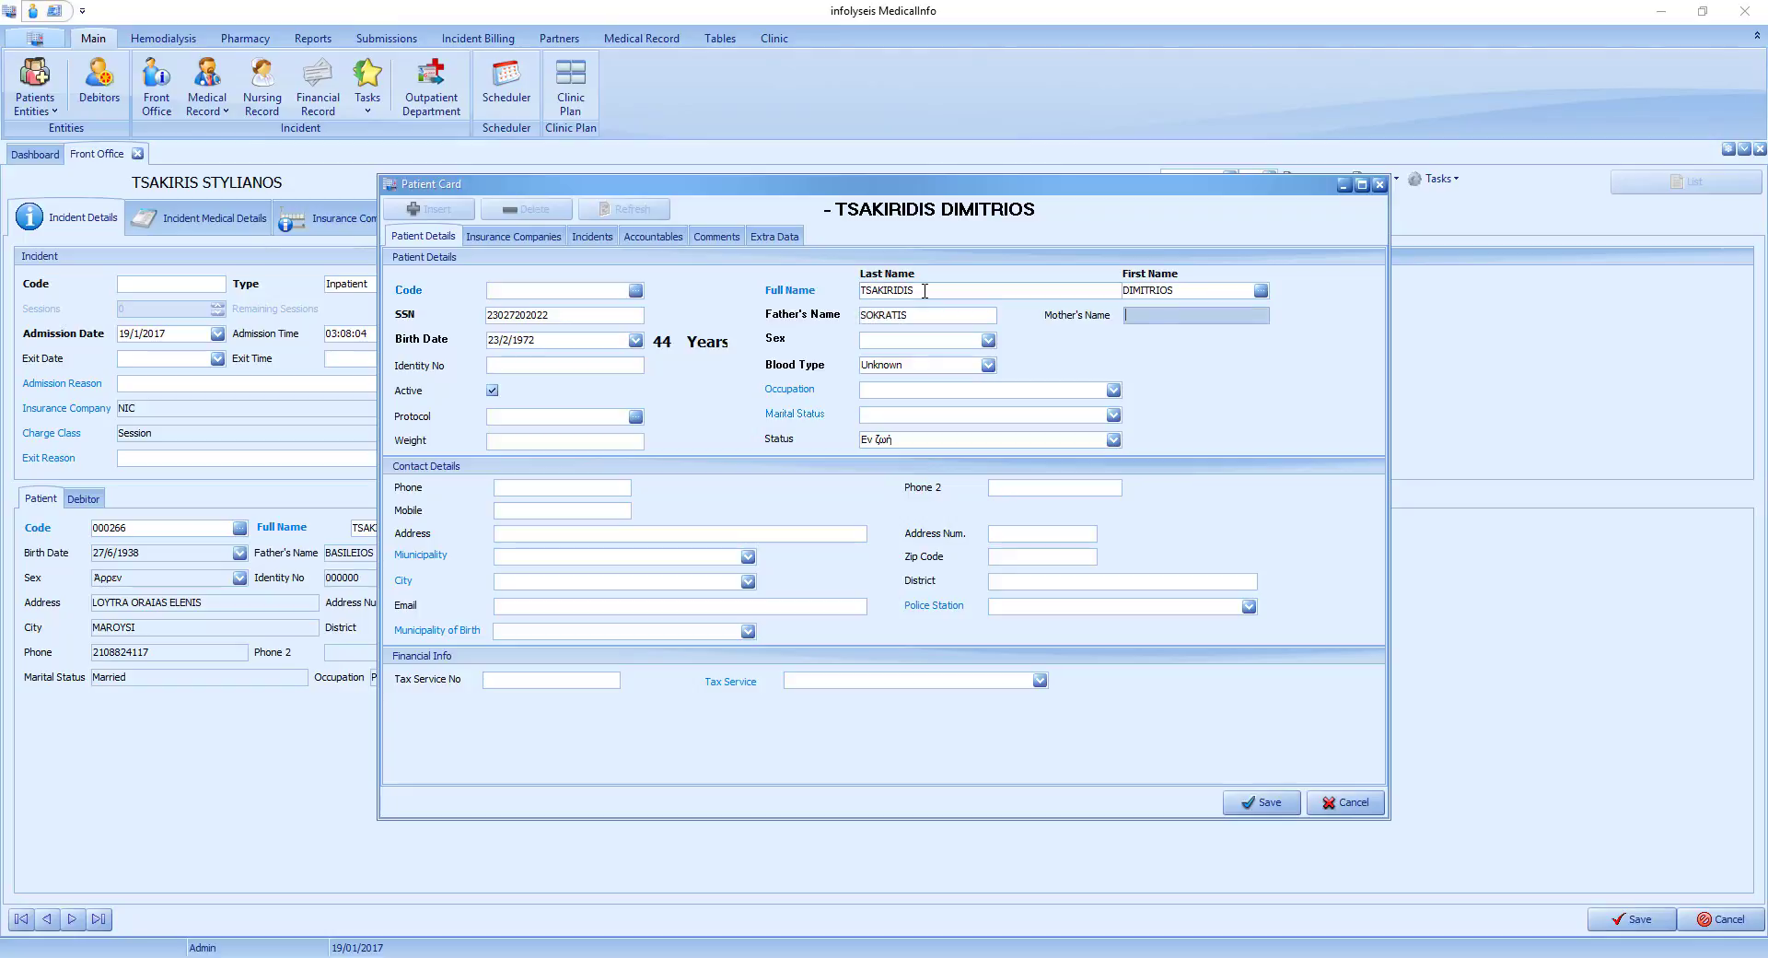
{"action": "type", "text": "CATHRIN"}
{"action": "key", "text": "Tab"}
Set the new patient's sex to Male and occupation to Software Developer.
{"action": "key", "text": "Tab"}
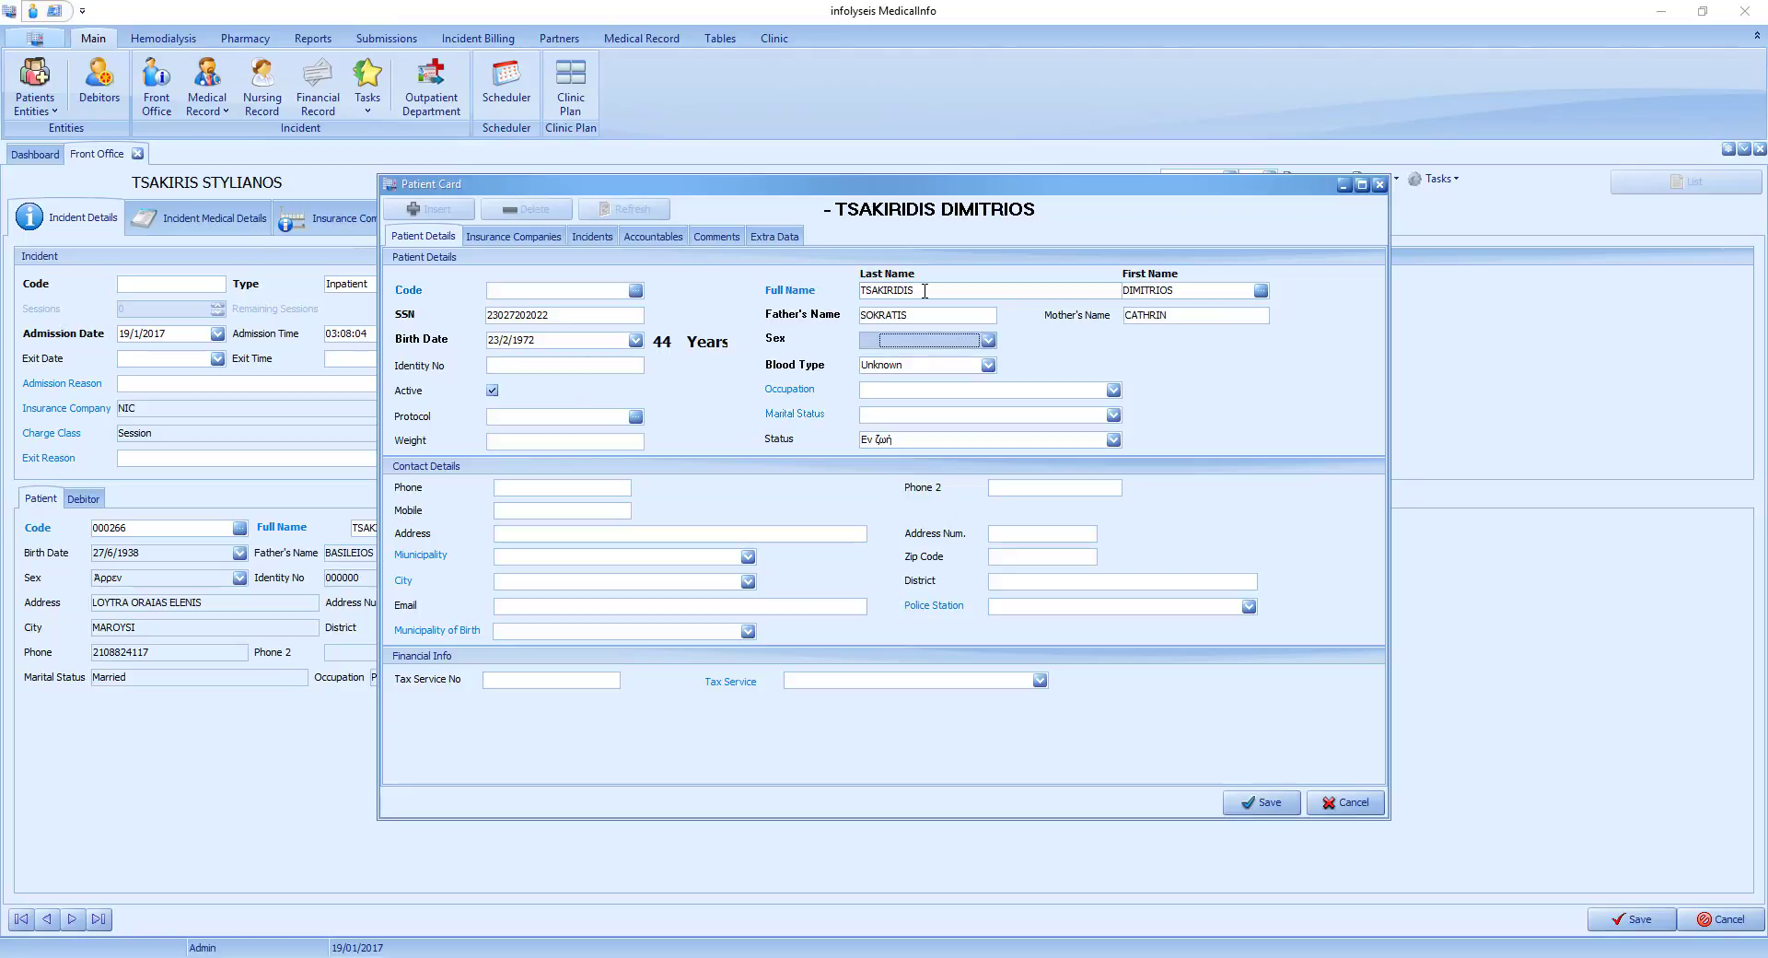
{"action": "key", "text": "Down"}
{"action": "key", "text": "Tab"}
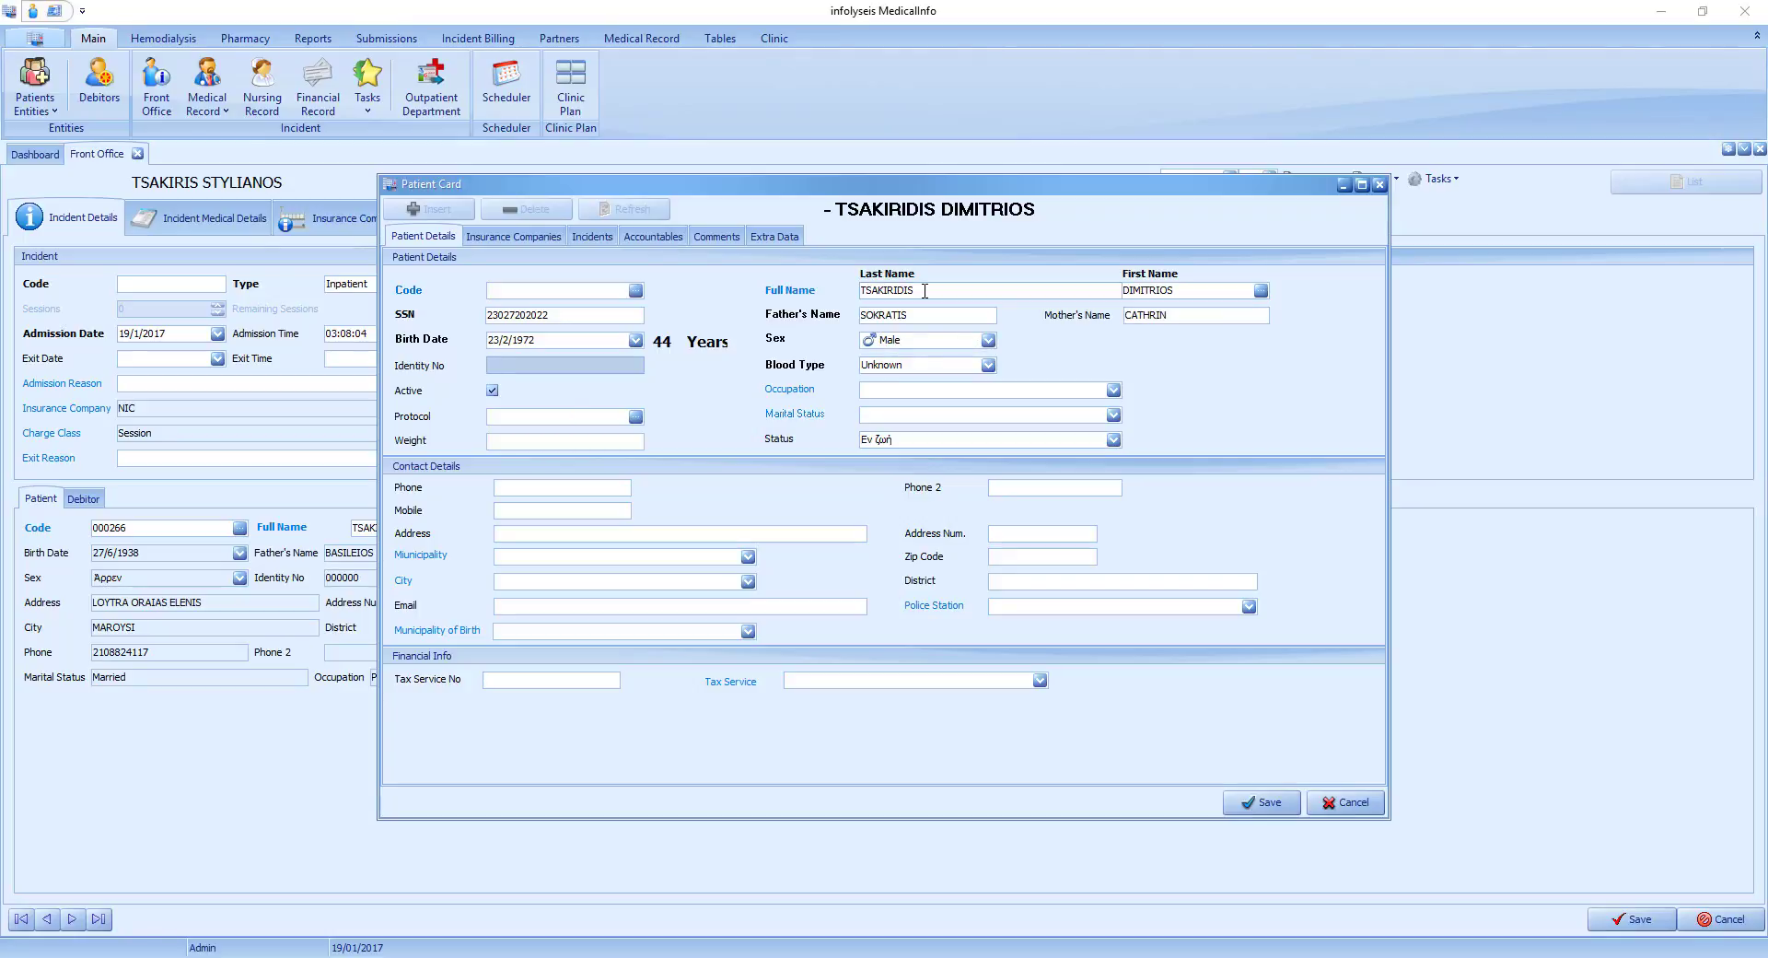
{"action": "key", "text": "Tab"}
{"action": "key", "text": "Tab"}
{"action": "key", "text": "Tab"}
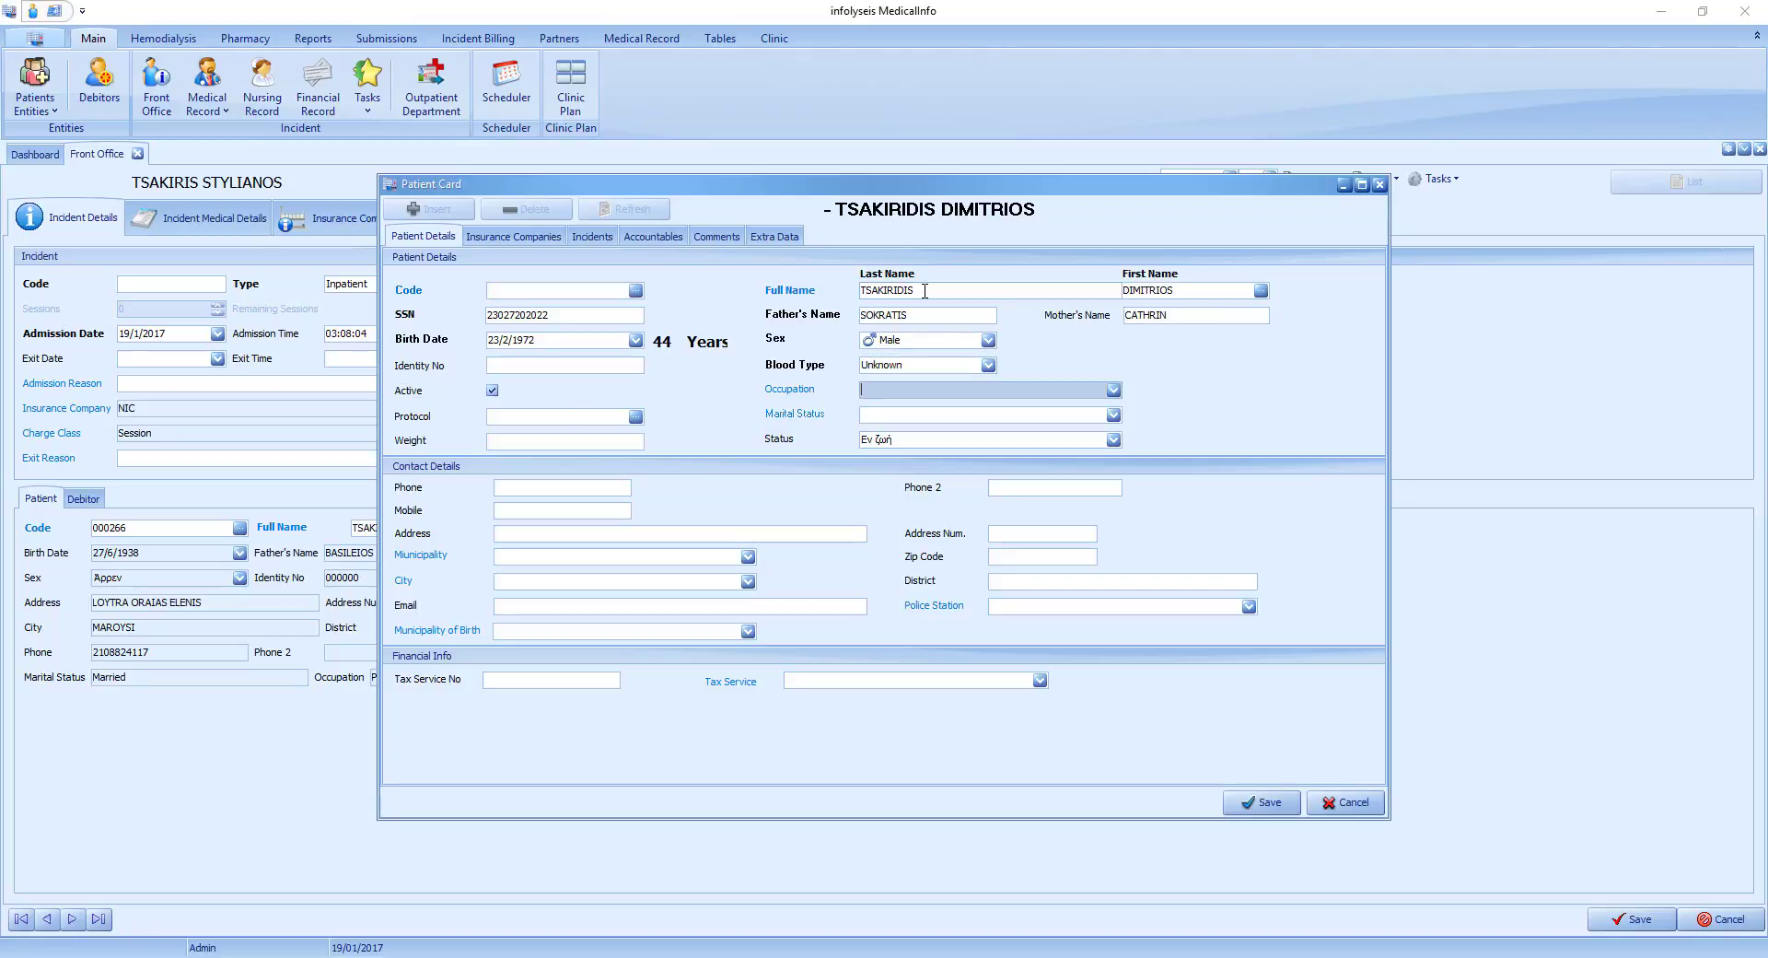
{"action": "type", "text": "Software Developer"}
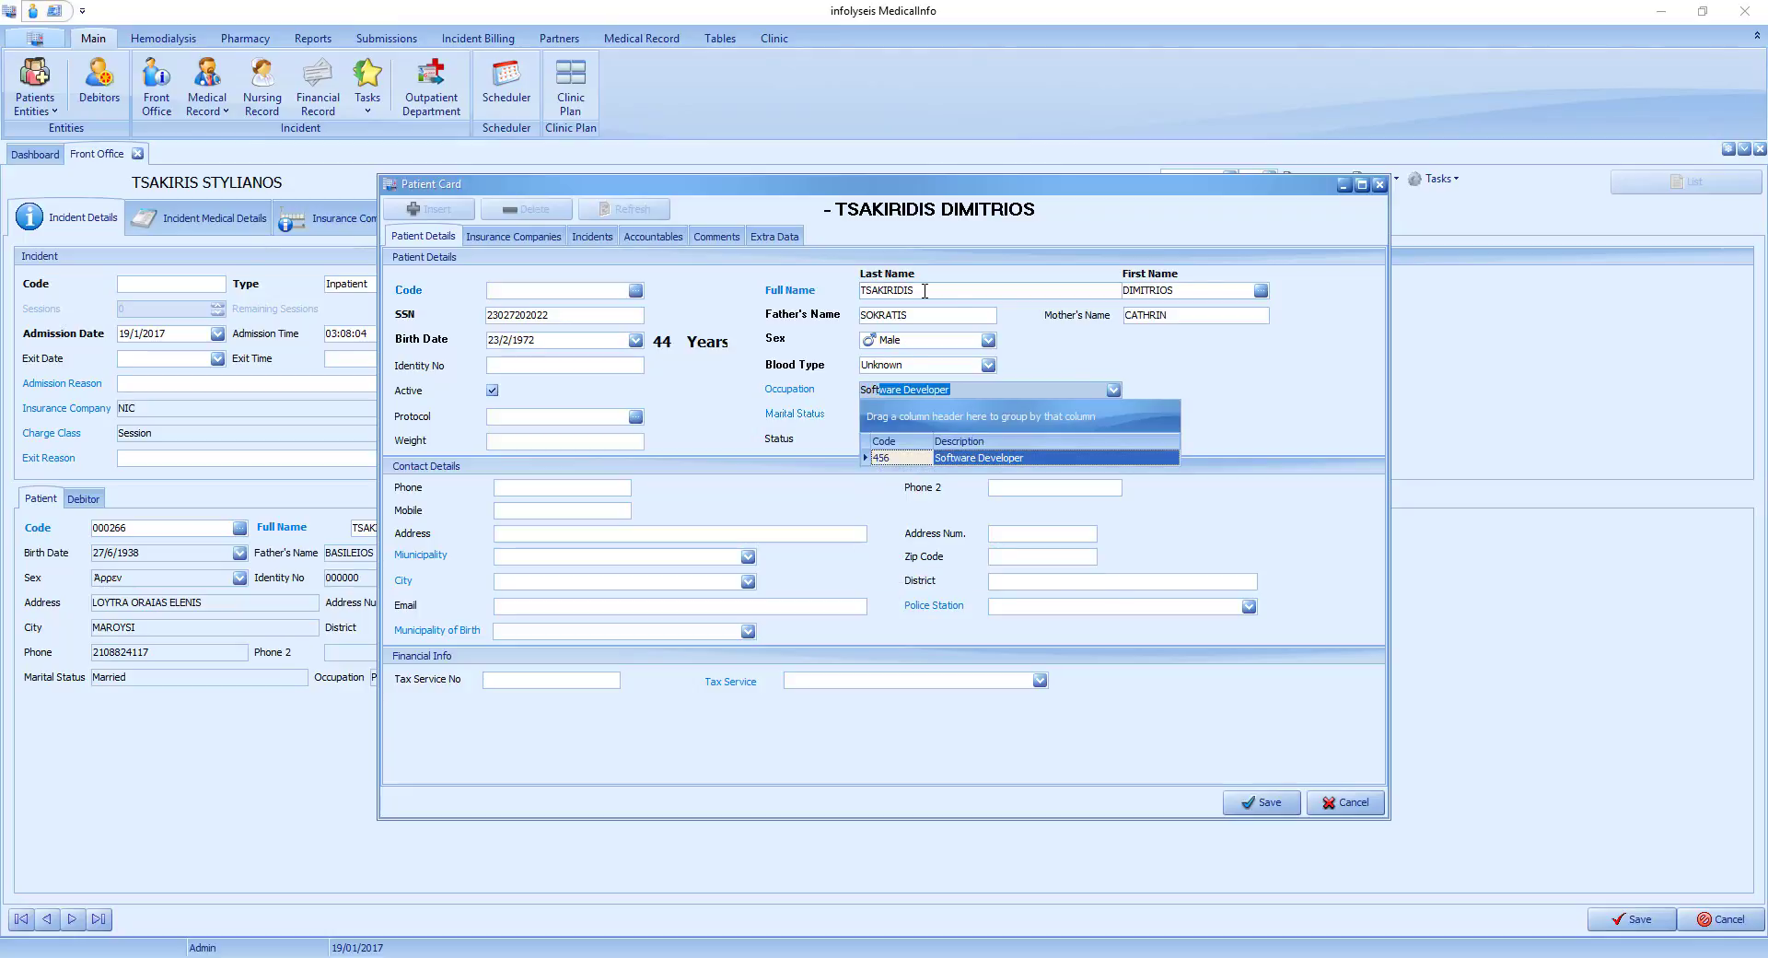
{"action": "key", "text": "Tab"}
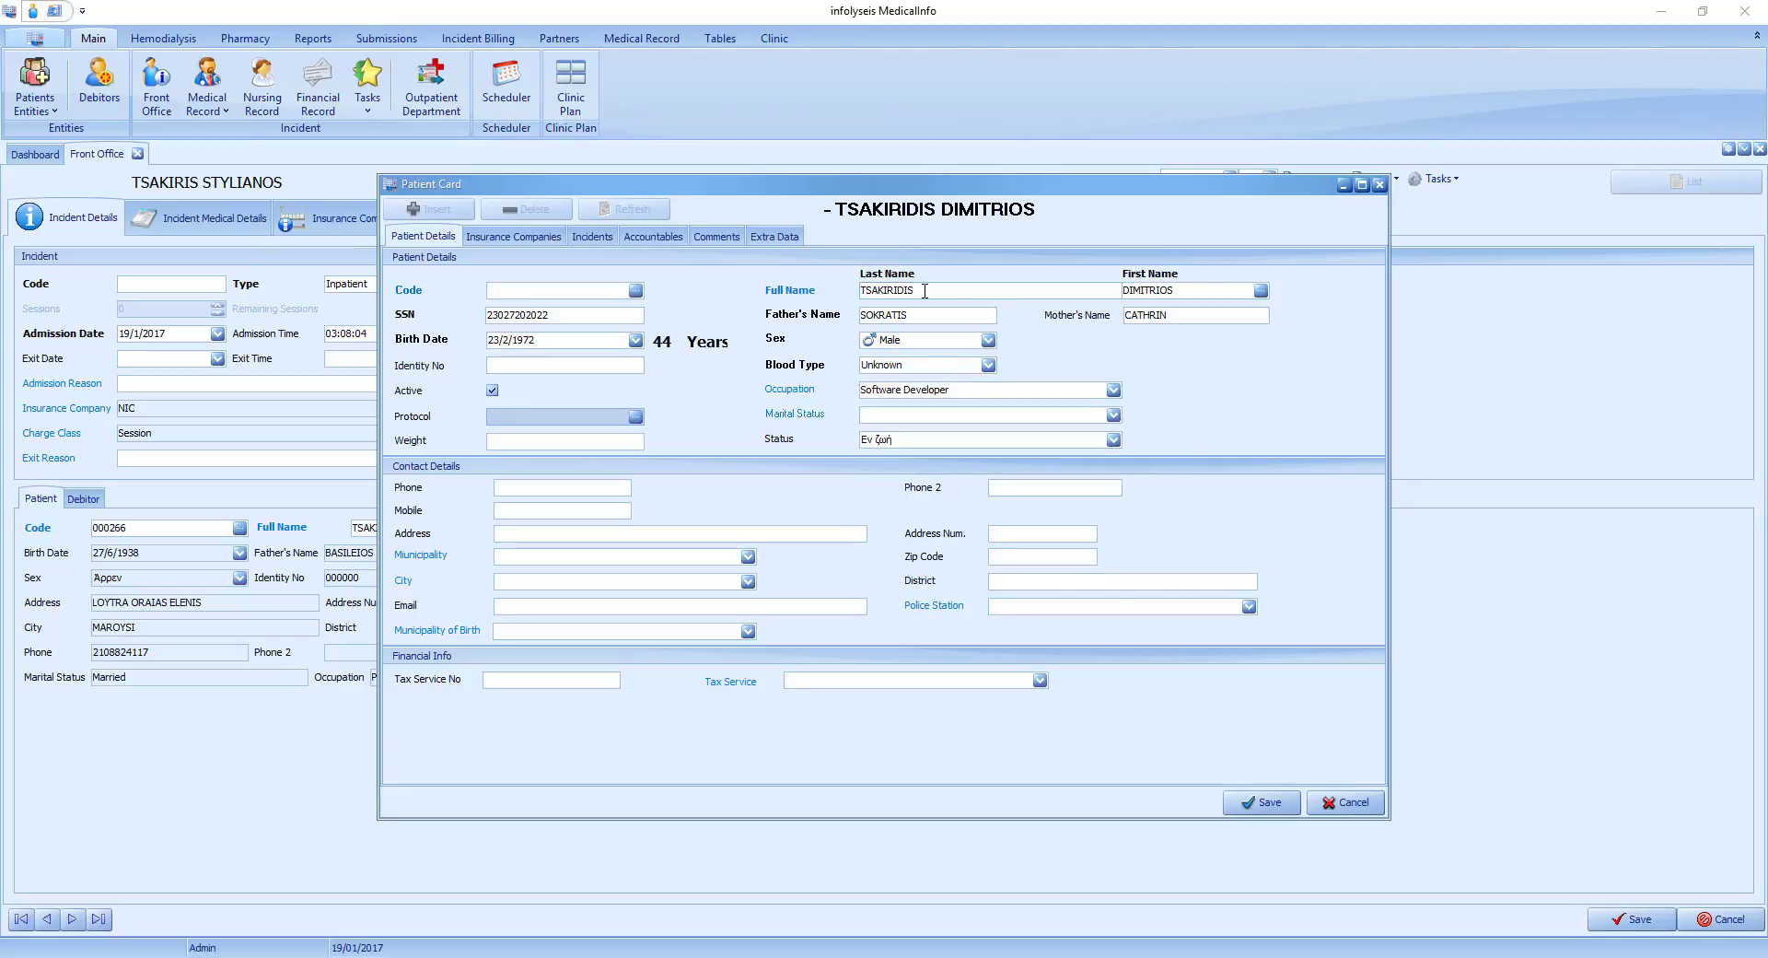
Add MEDLIFE as the patient's main insurance company and save the patient card.
{"action": "left_click", "coordinate": [506, 238]}
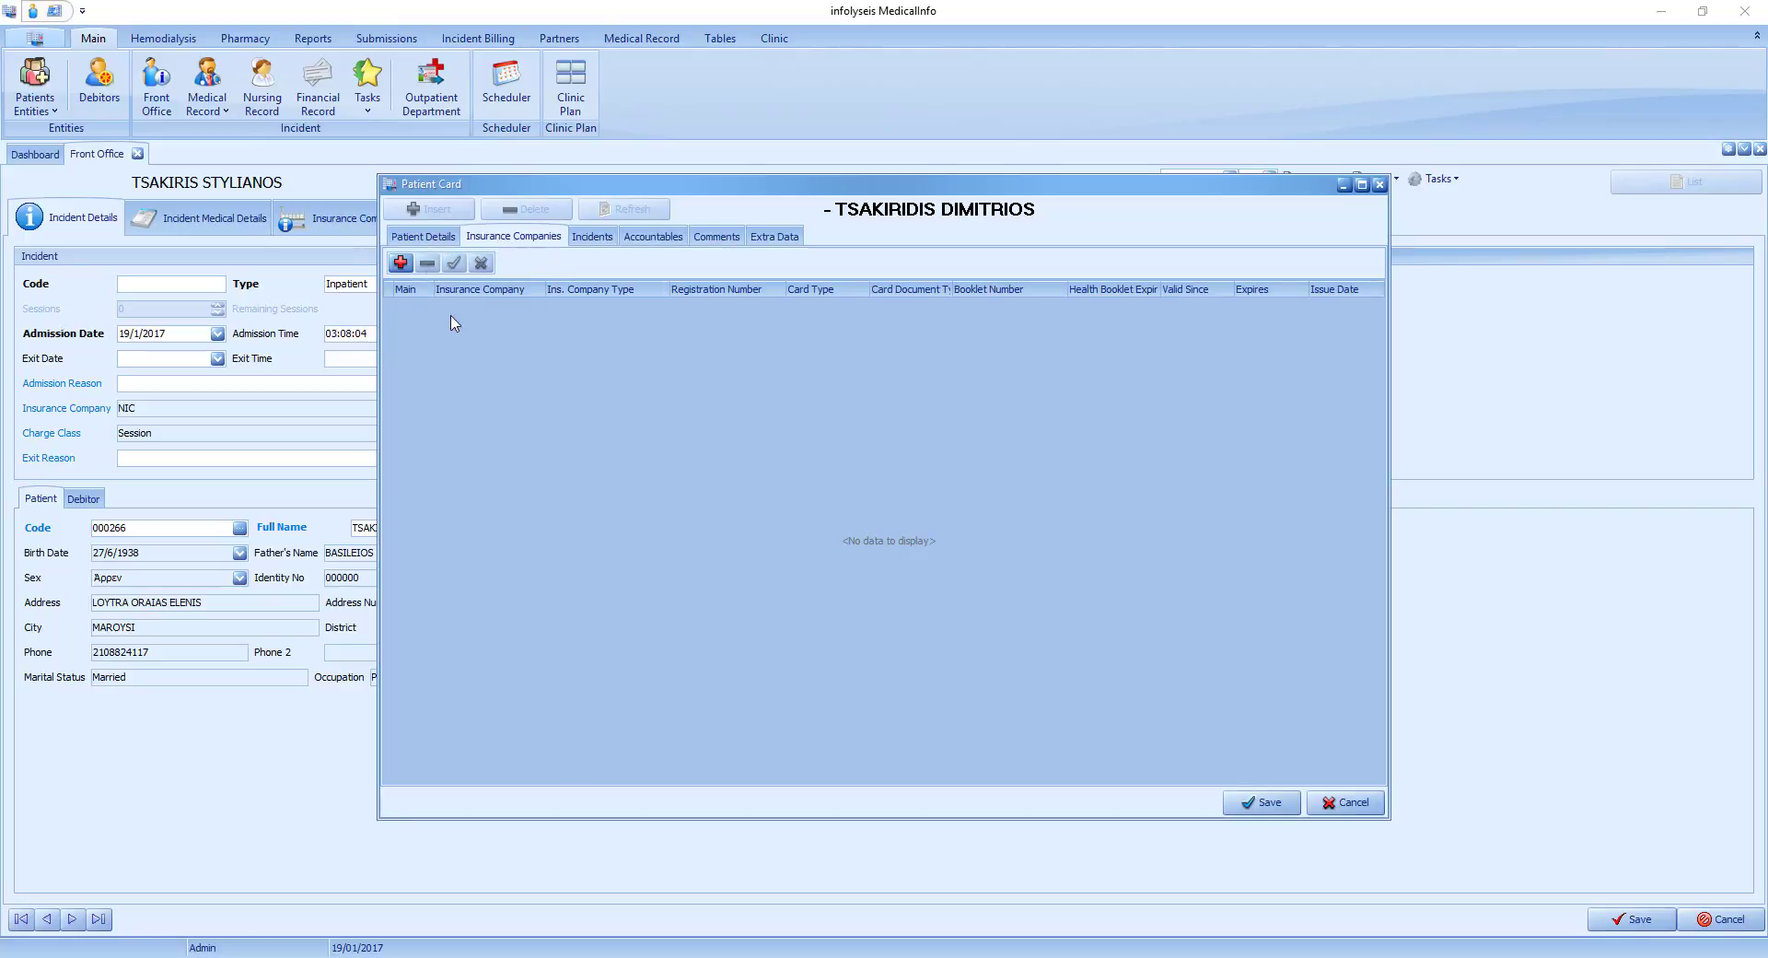
{"action": "left_click", "coordinate": [400, 262]}
{"action": "left_click", "coordinate": [538, 310]}
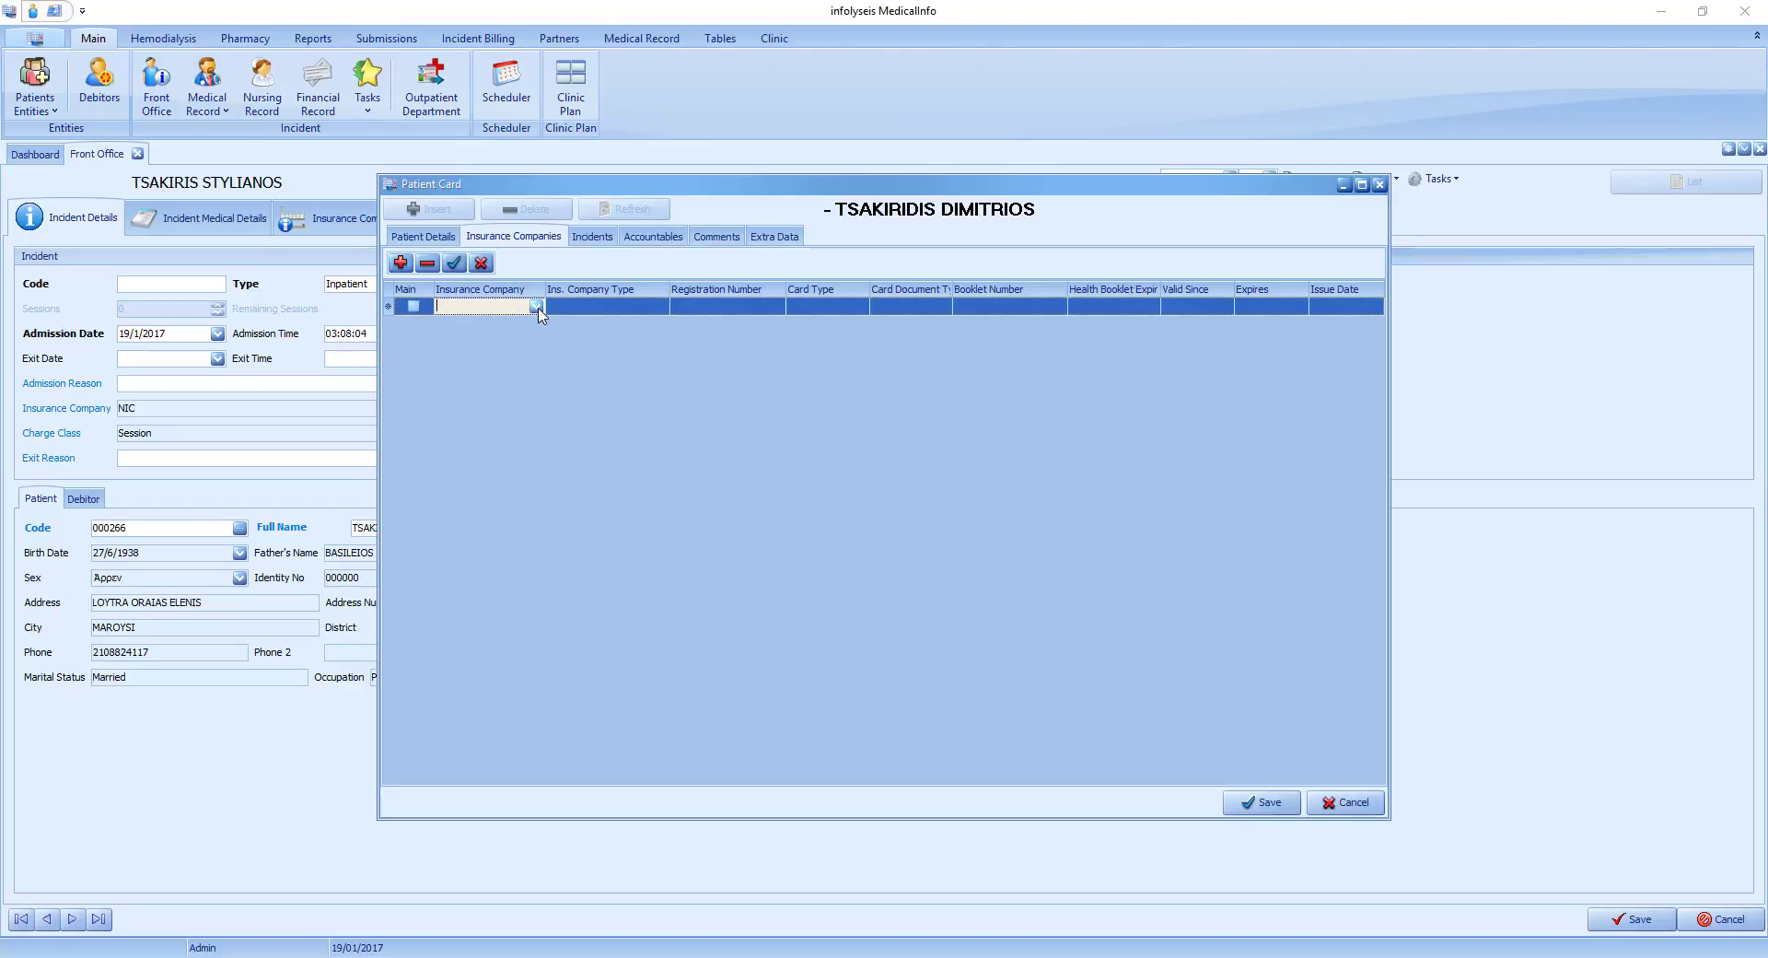
{"action": "left_click", "coordinate": [536, 308]}
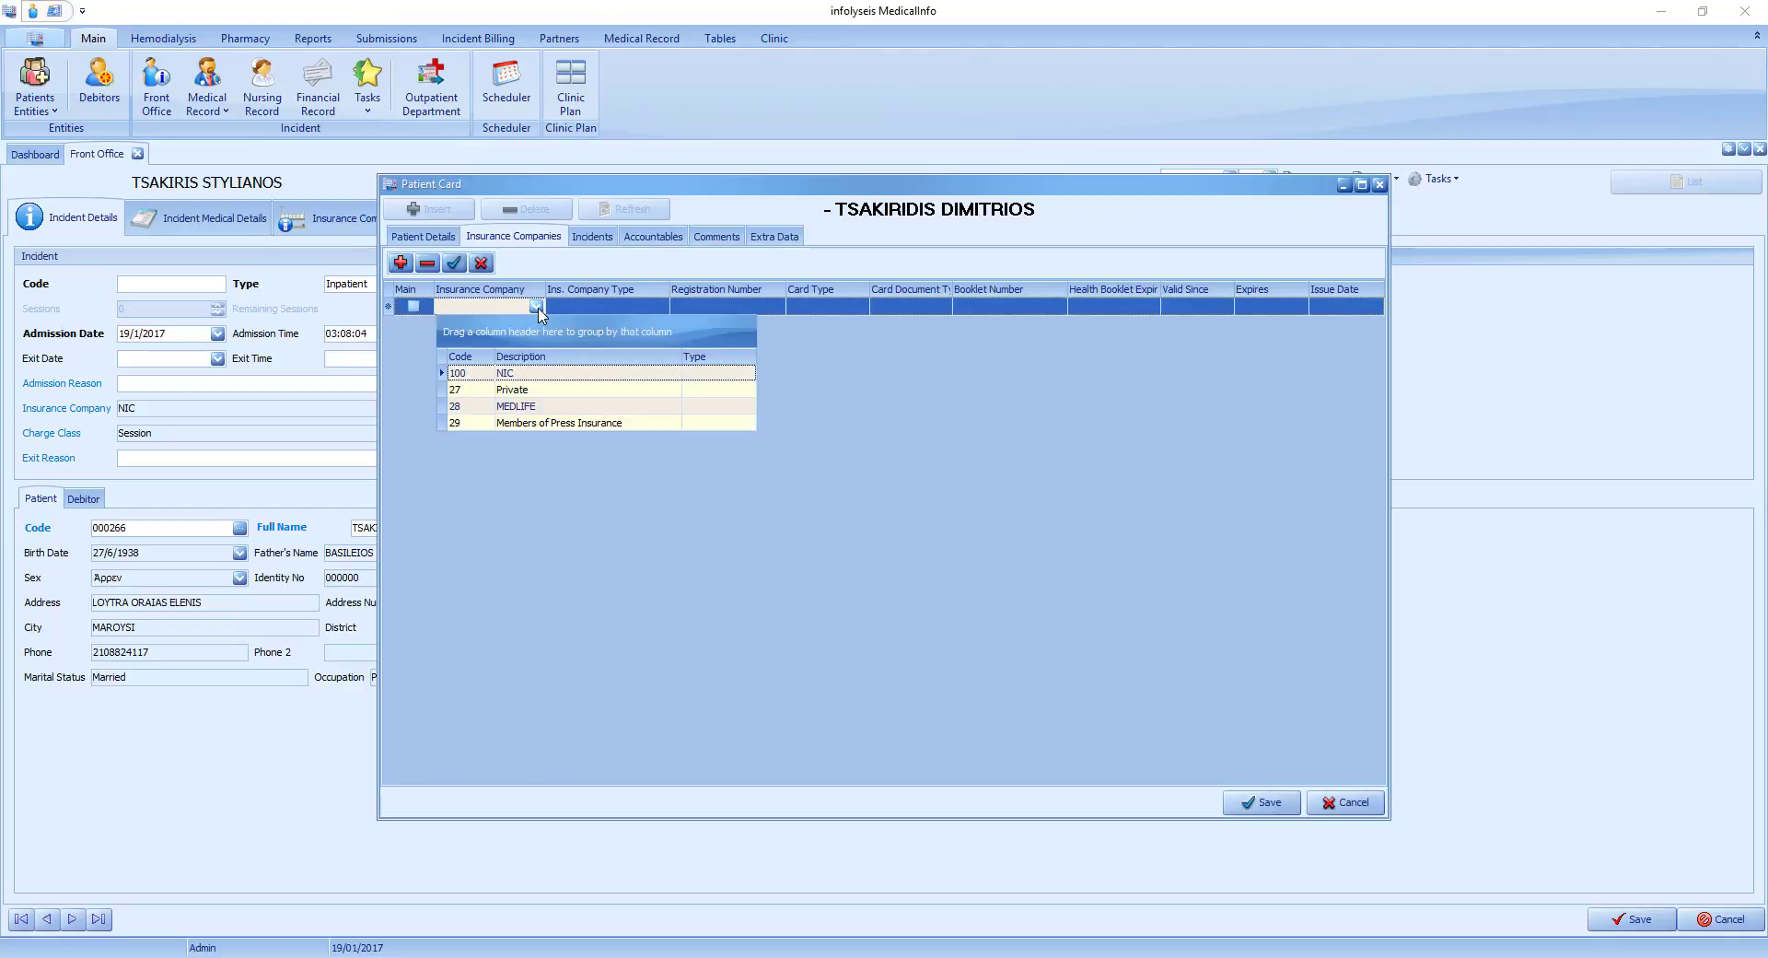
{"action": "left_click", "coordinate": [558, 409]}
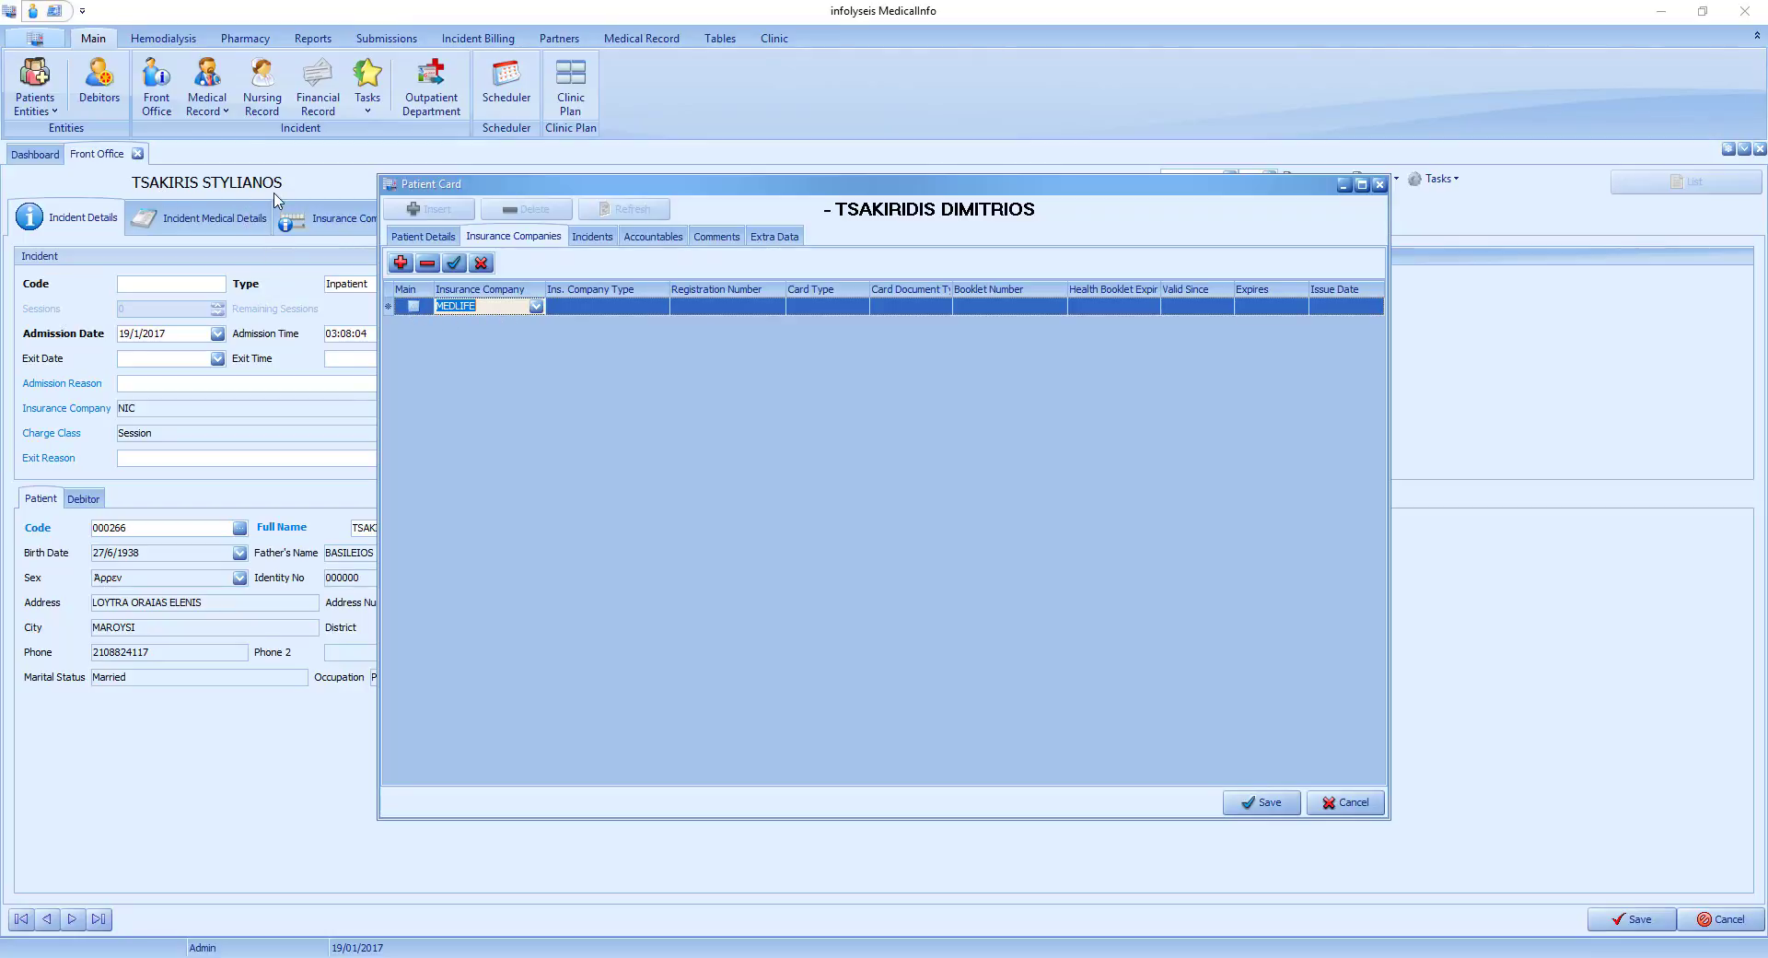
{"action": "left_click", "coordinate": [414, 307]}
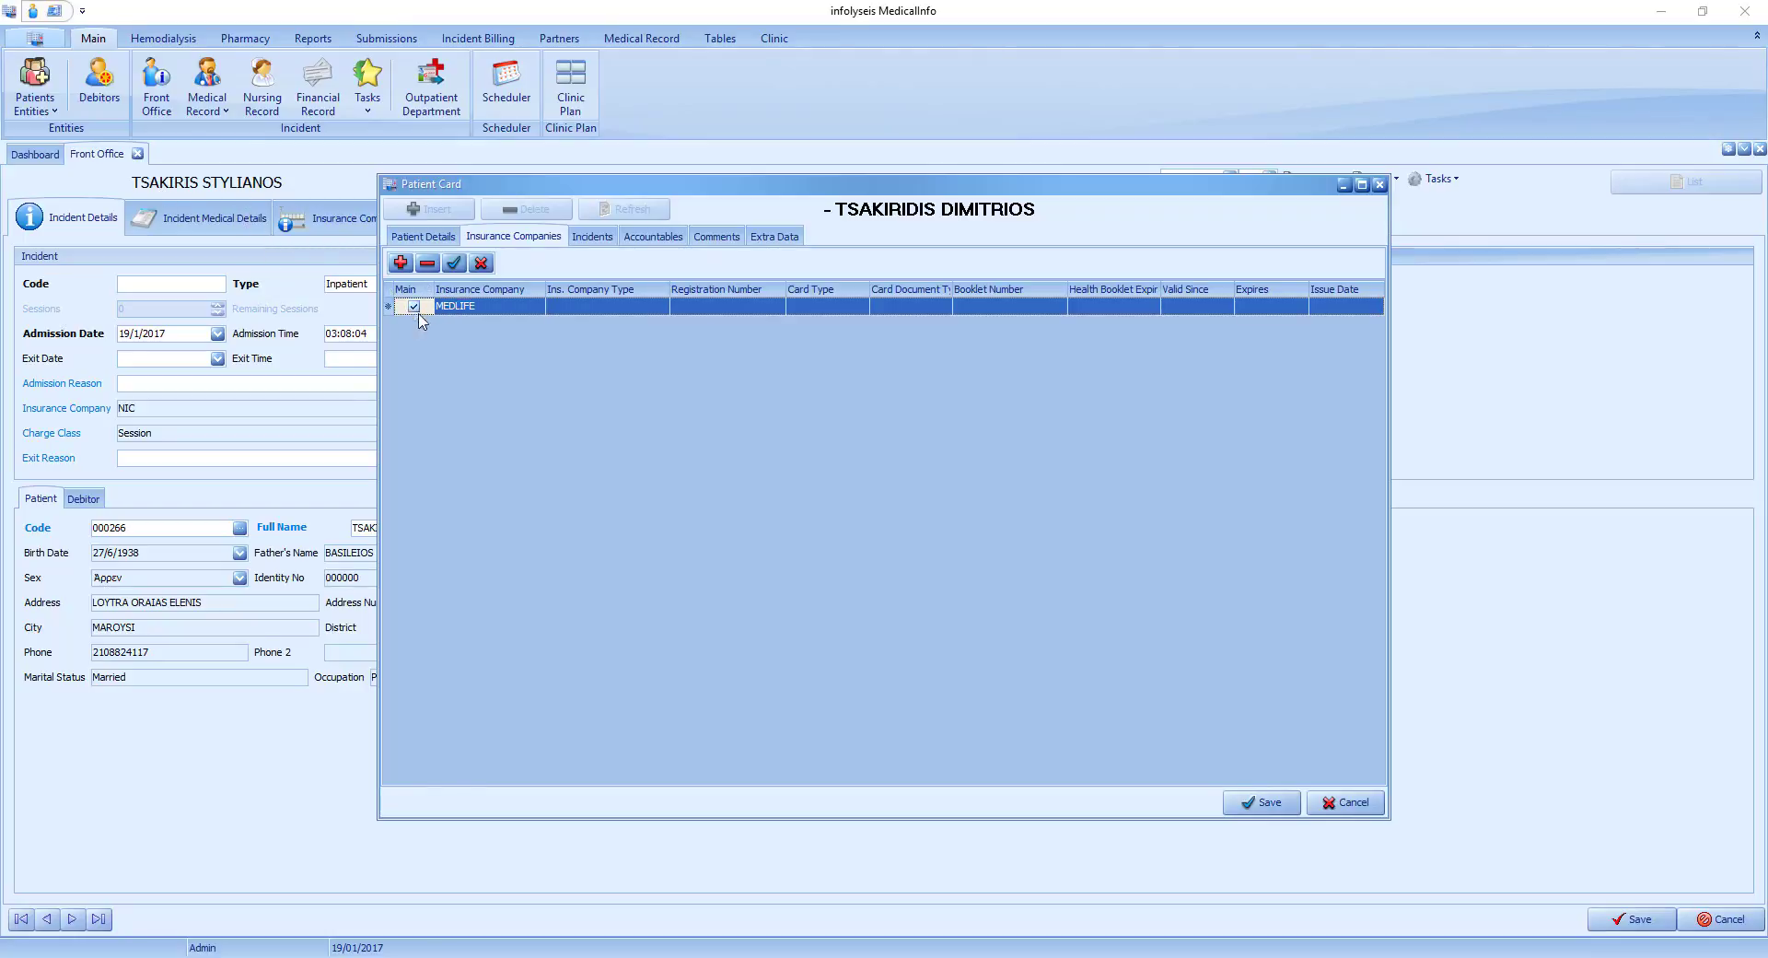
{"action": "left_click", "coordinate": [1276, 807]}
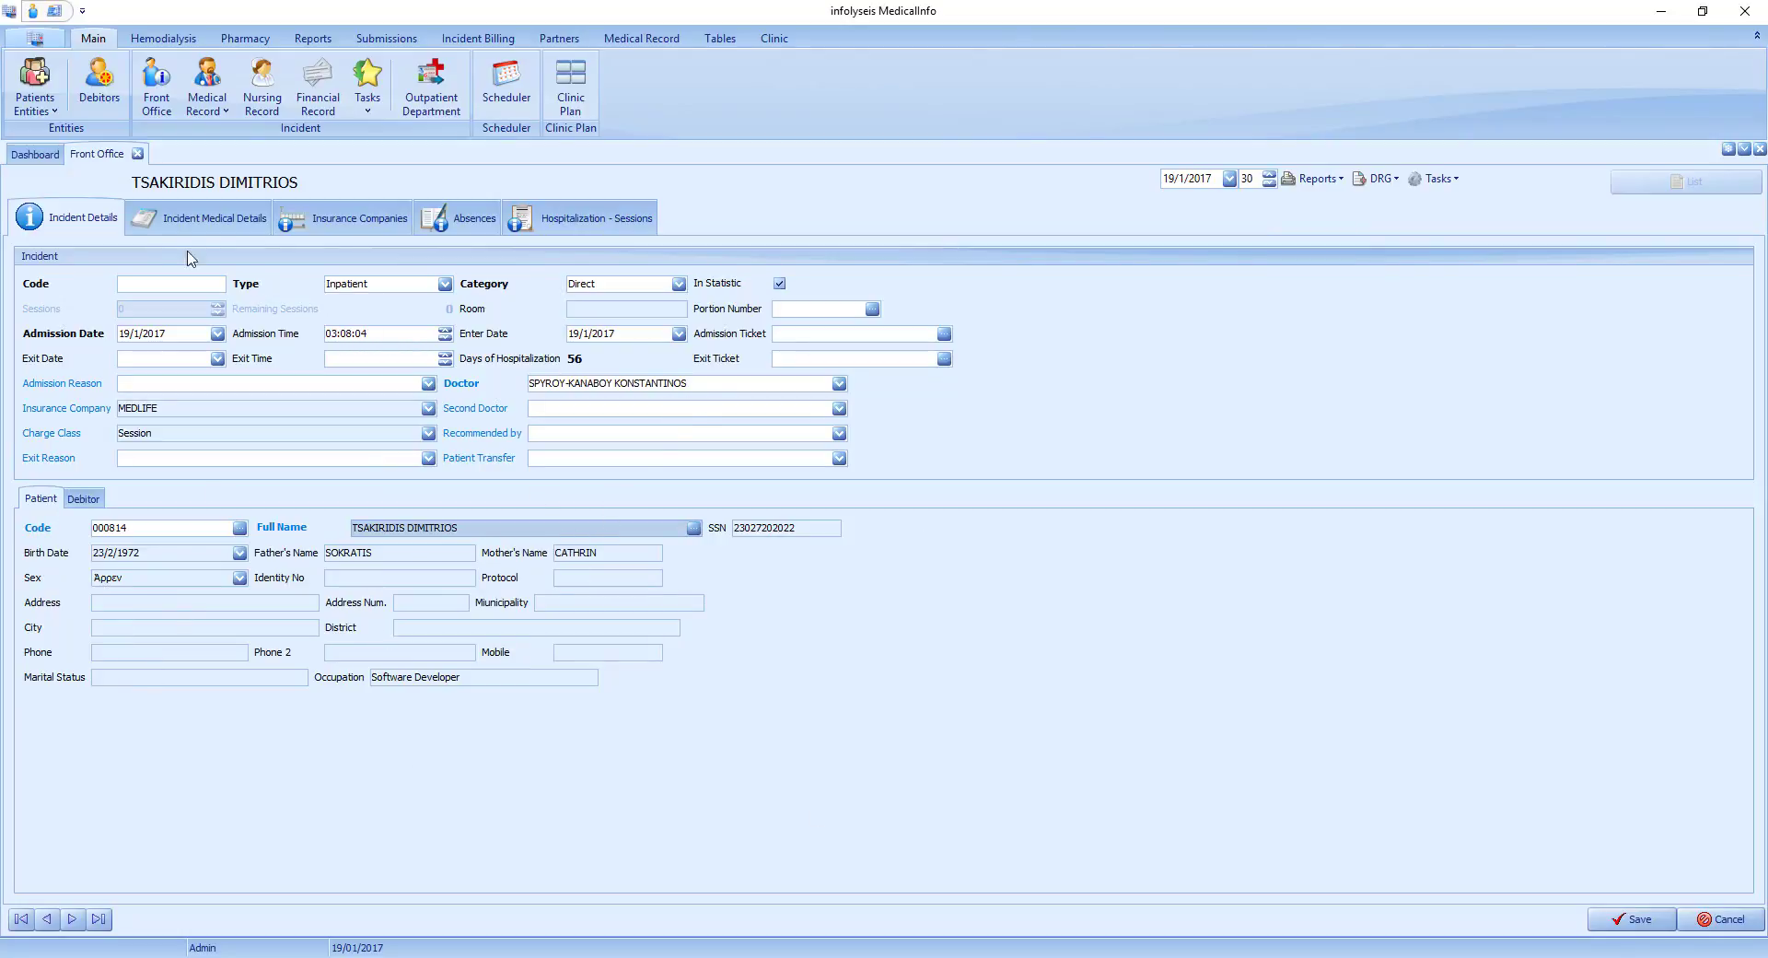
Set the incident's doctor and recommending doctor to the doctor with code 016, and the second doctor to code 013.
{"action": "left_click", "coordinate": [841, 386]}
{"action": "left_click", "coordinate": [712, 536]}
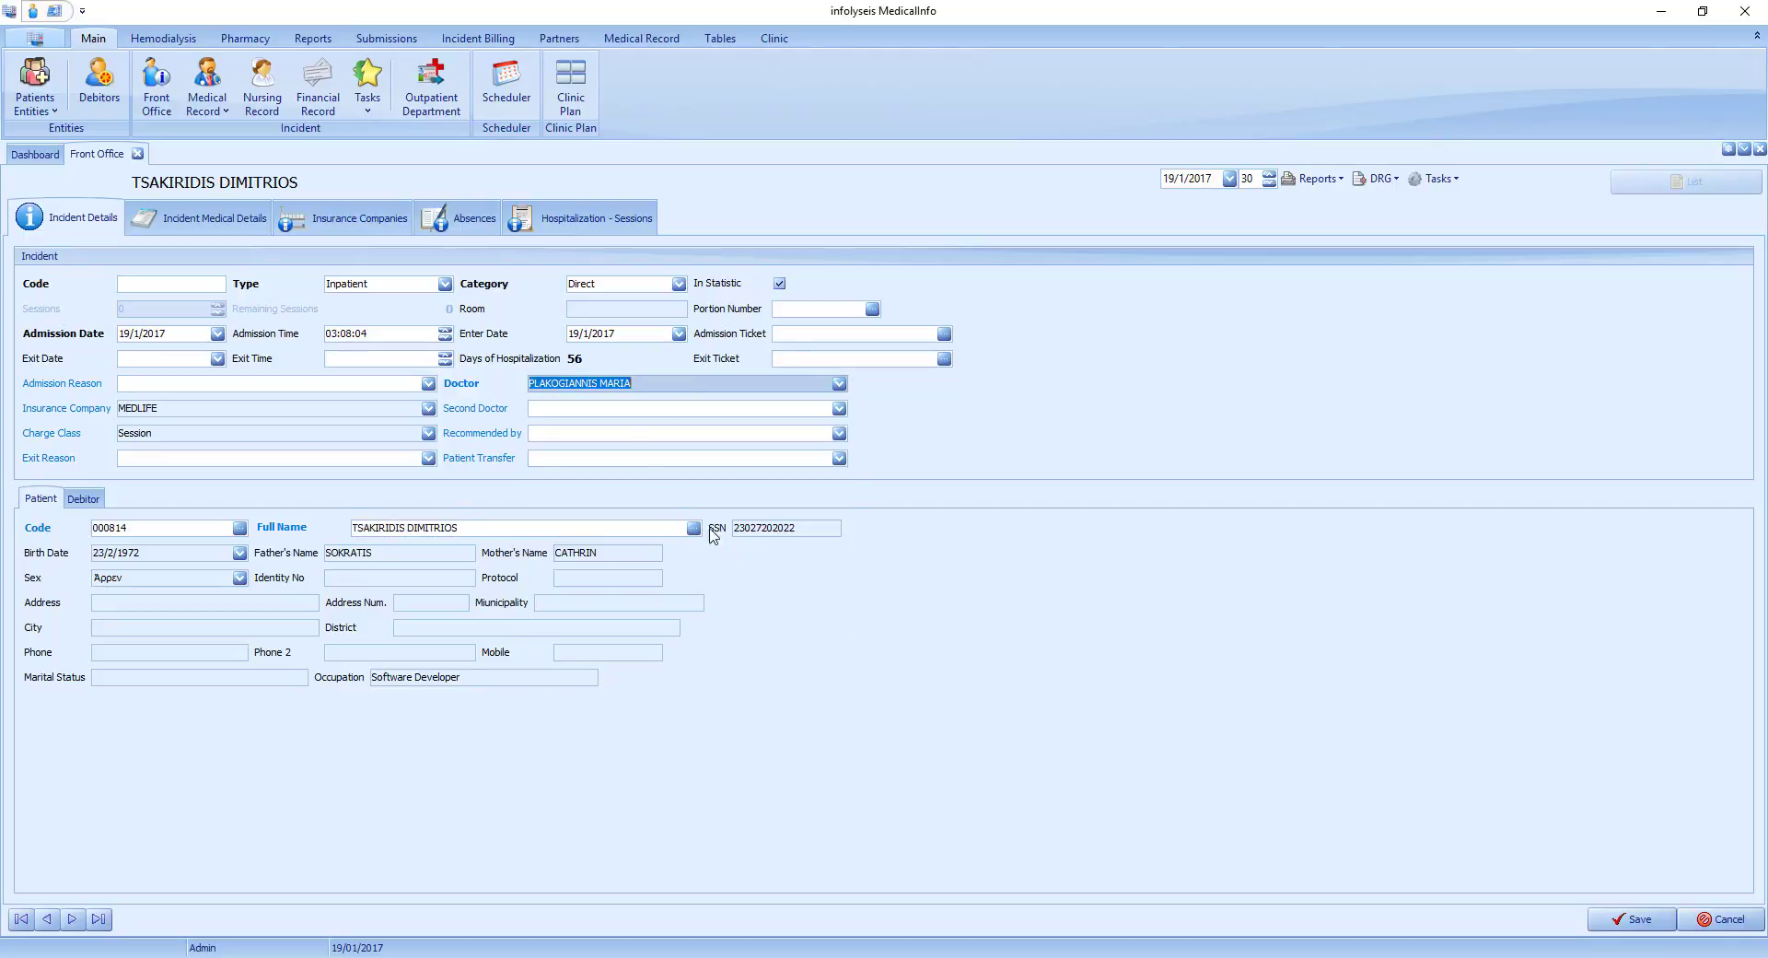
{"action": "left_click", "coordinate": [573, 408]}
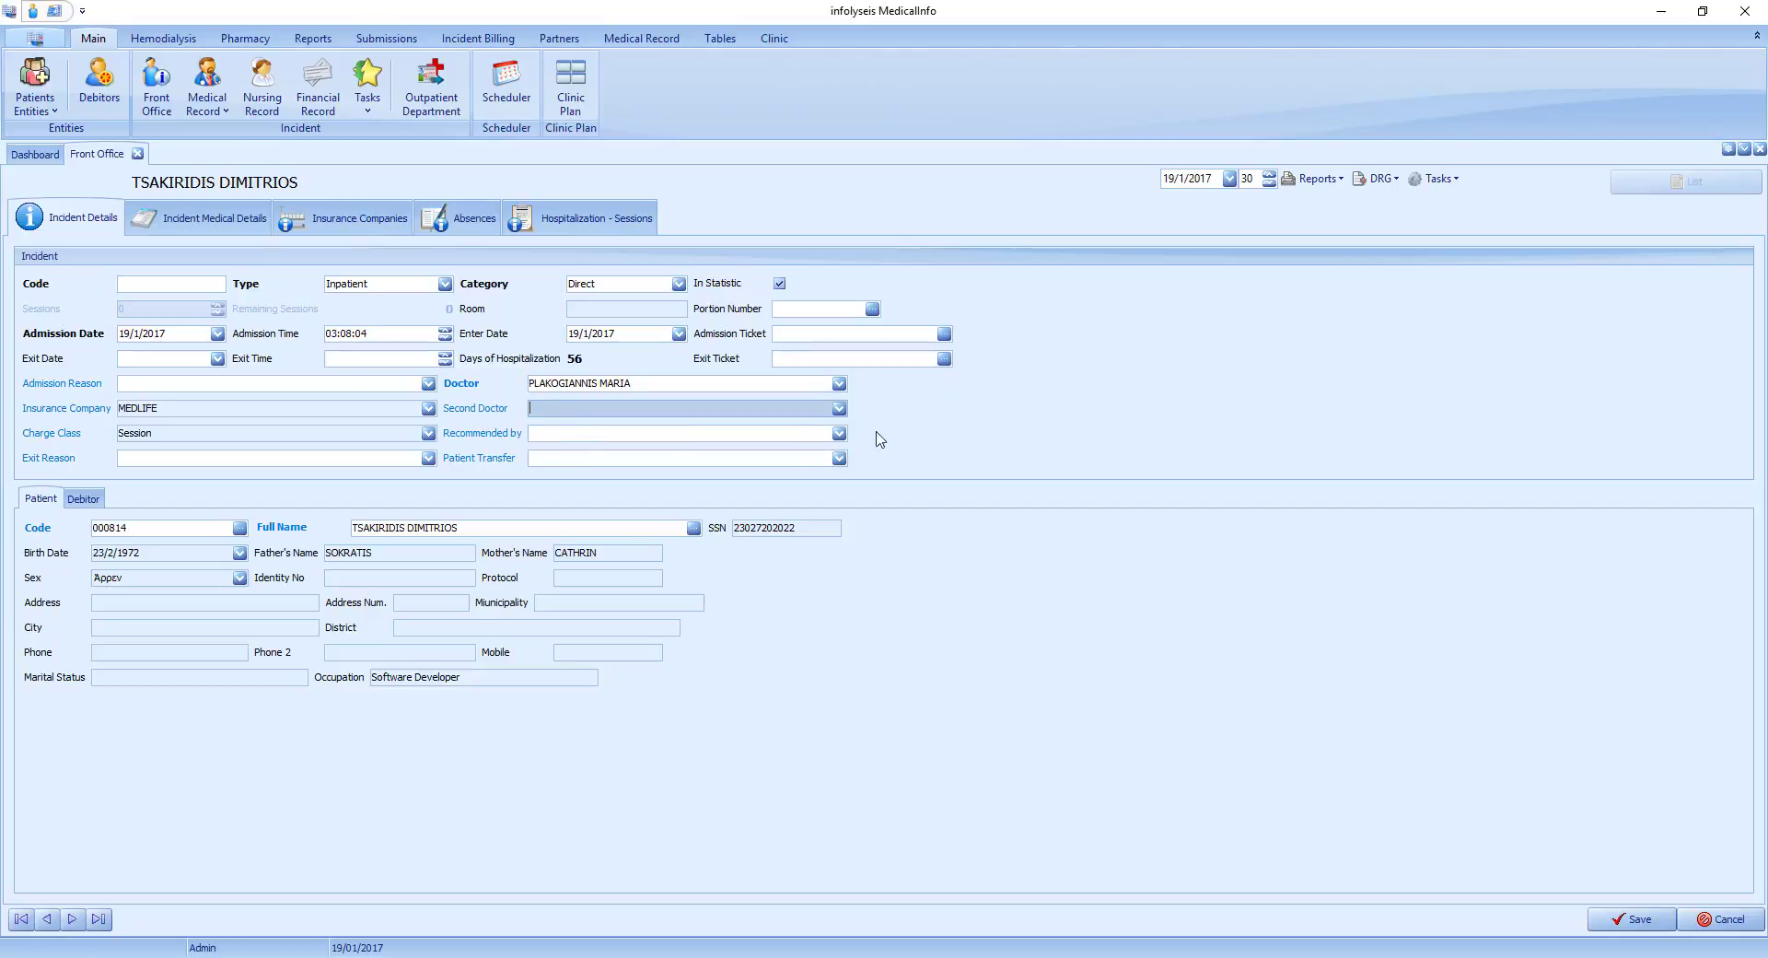
{"action": "left_click", "coordinate": [839, 408]}
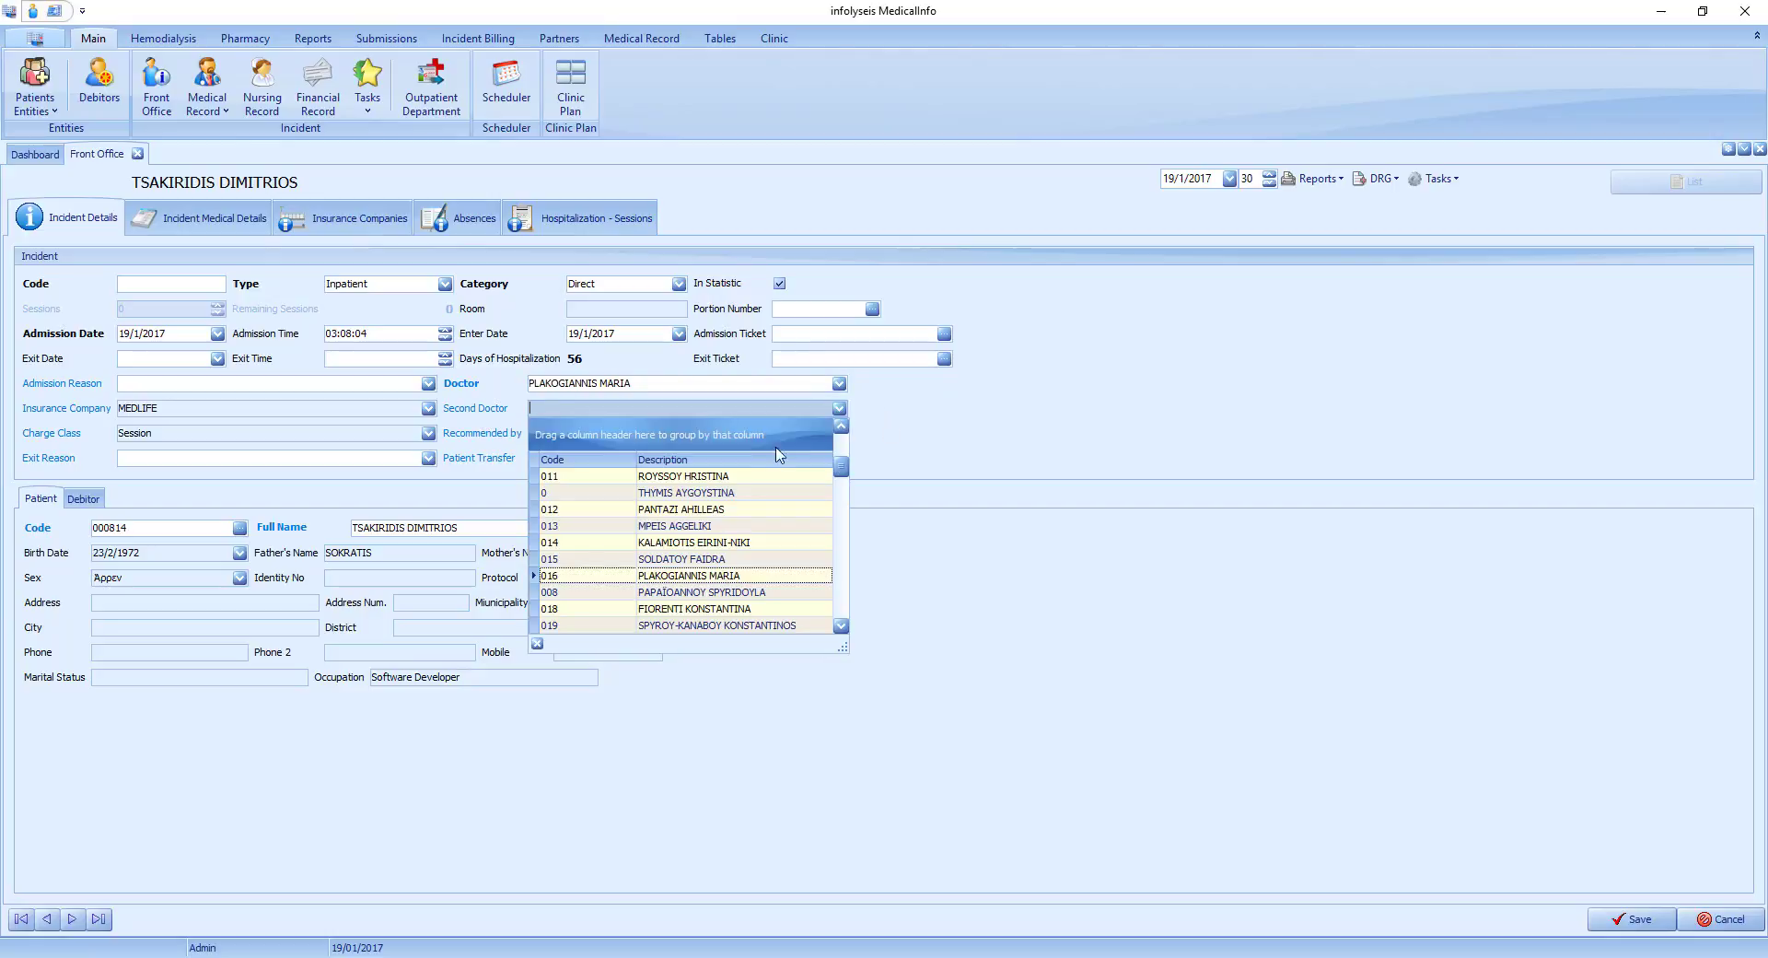
{"action": "left_click", "coordinate": [684, 527]}
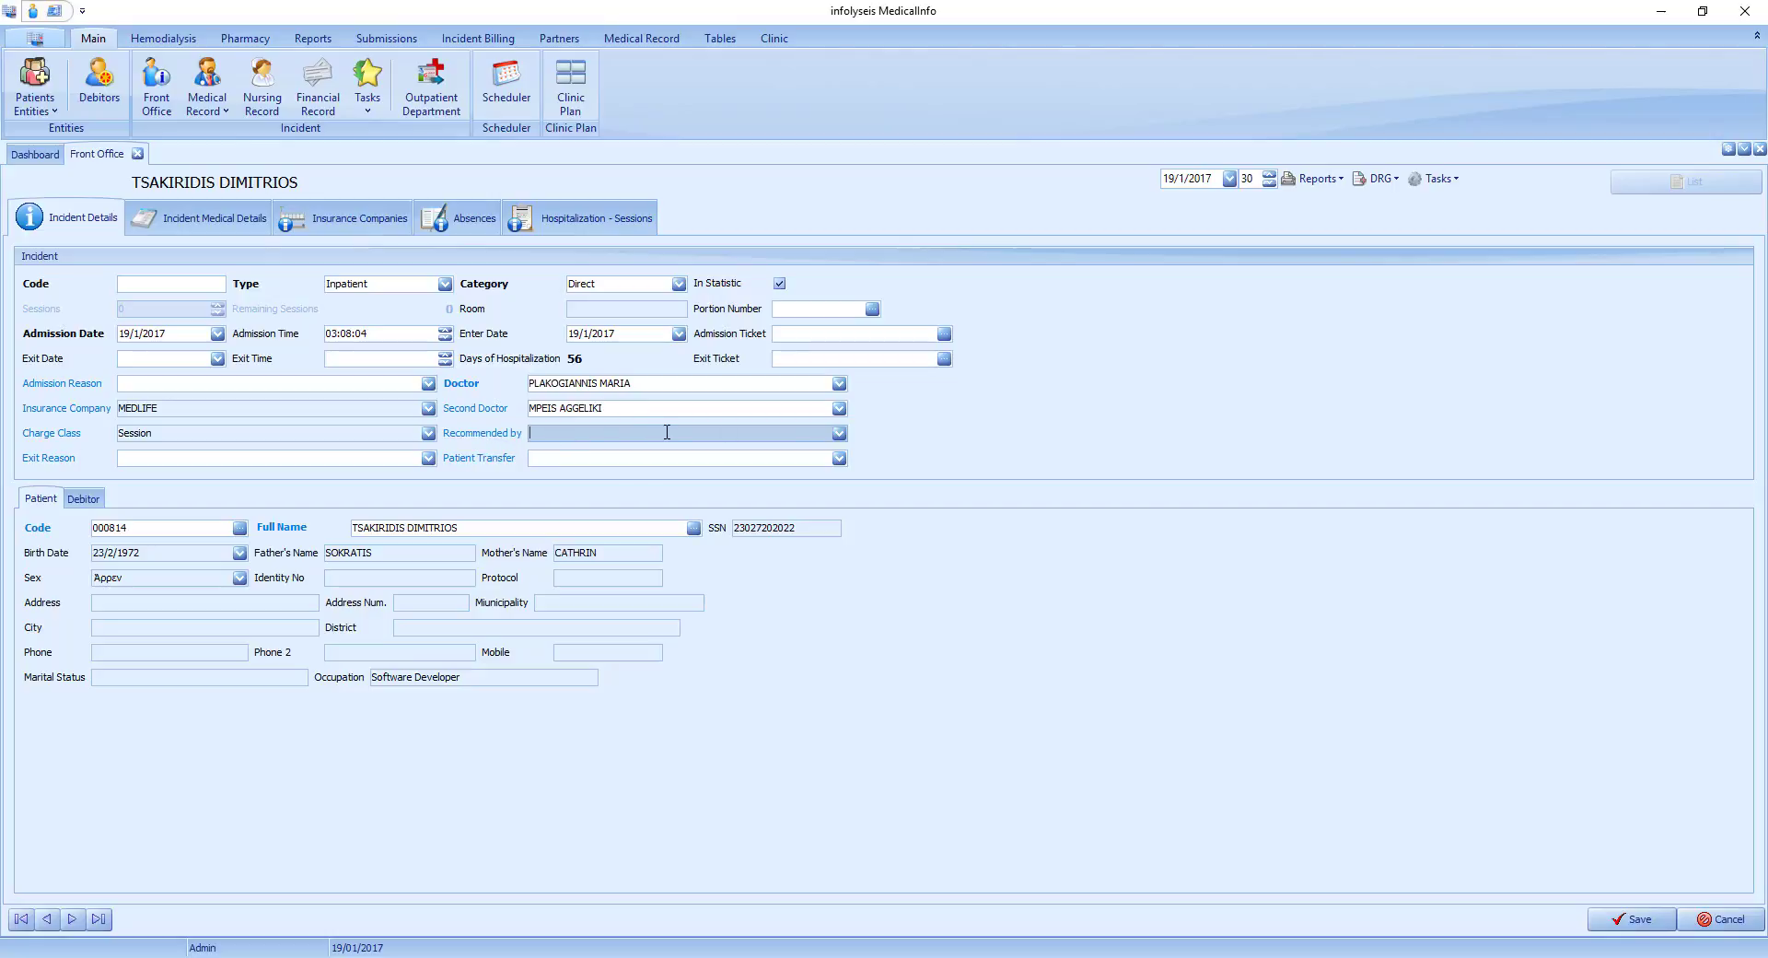
{"action": "left_click", "coordinate": [839, 432]}
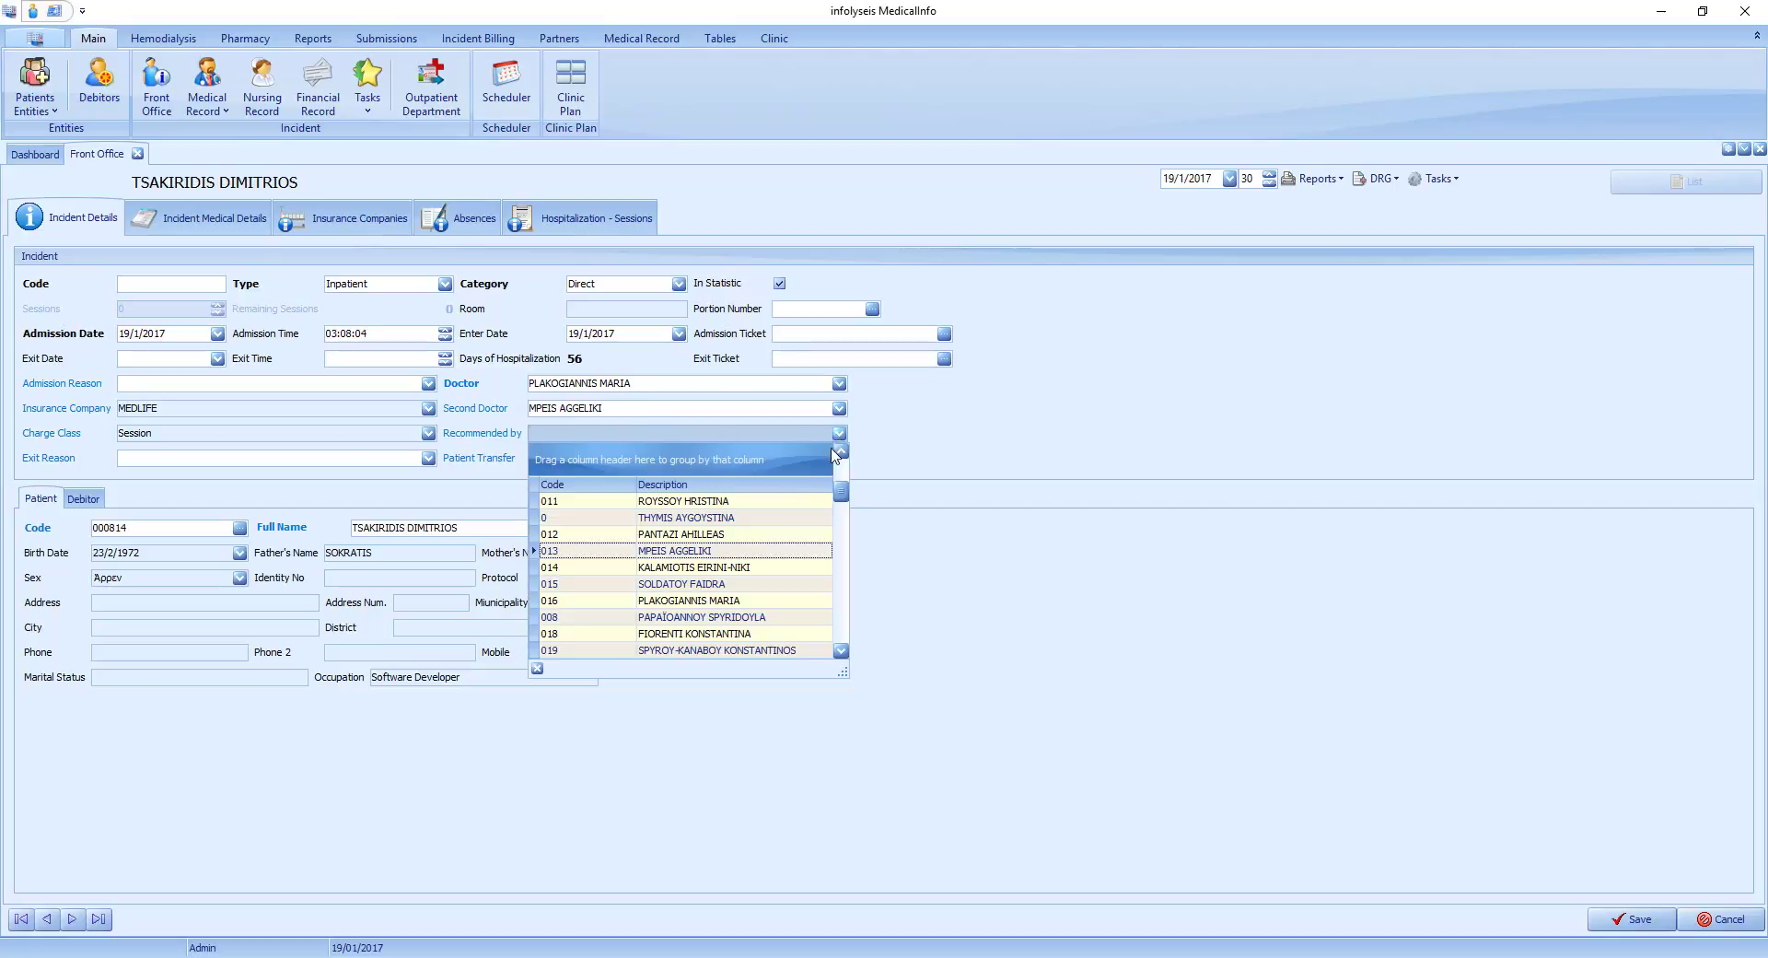
{"action": "left_click", "coordinate": [732, 601]}
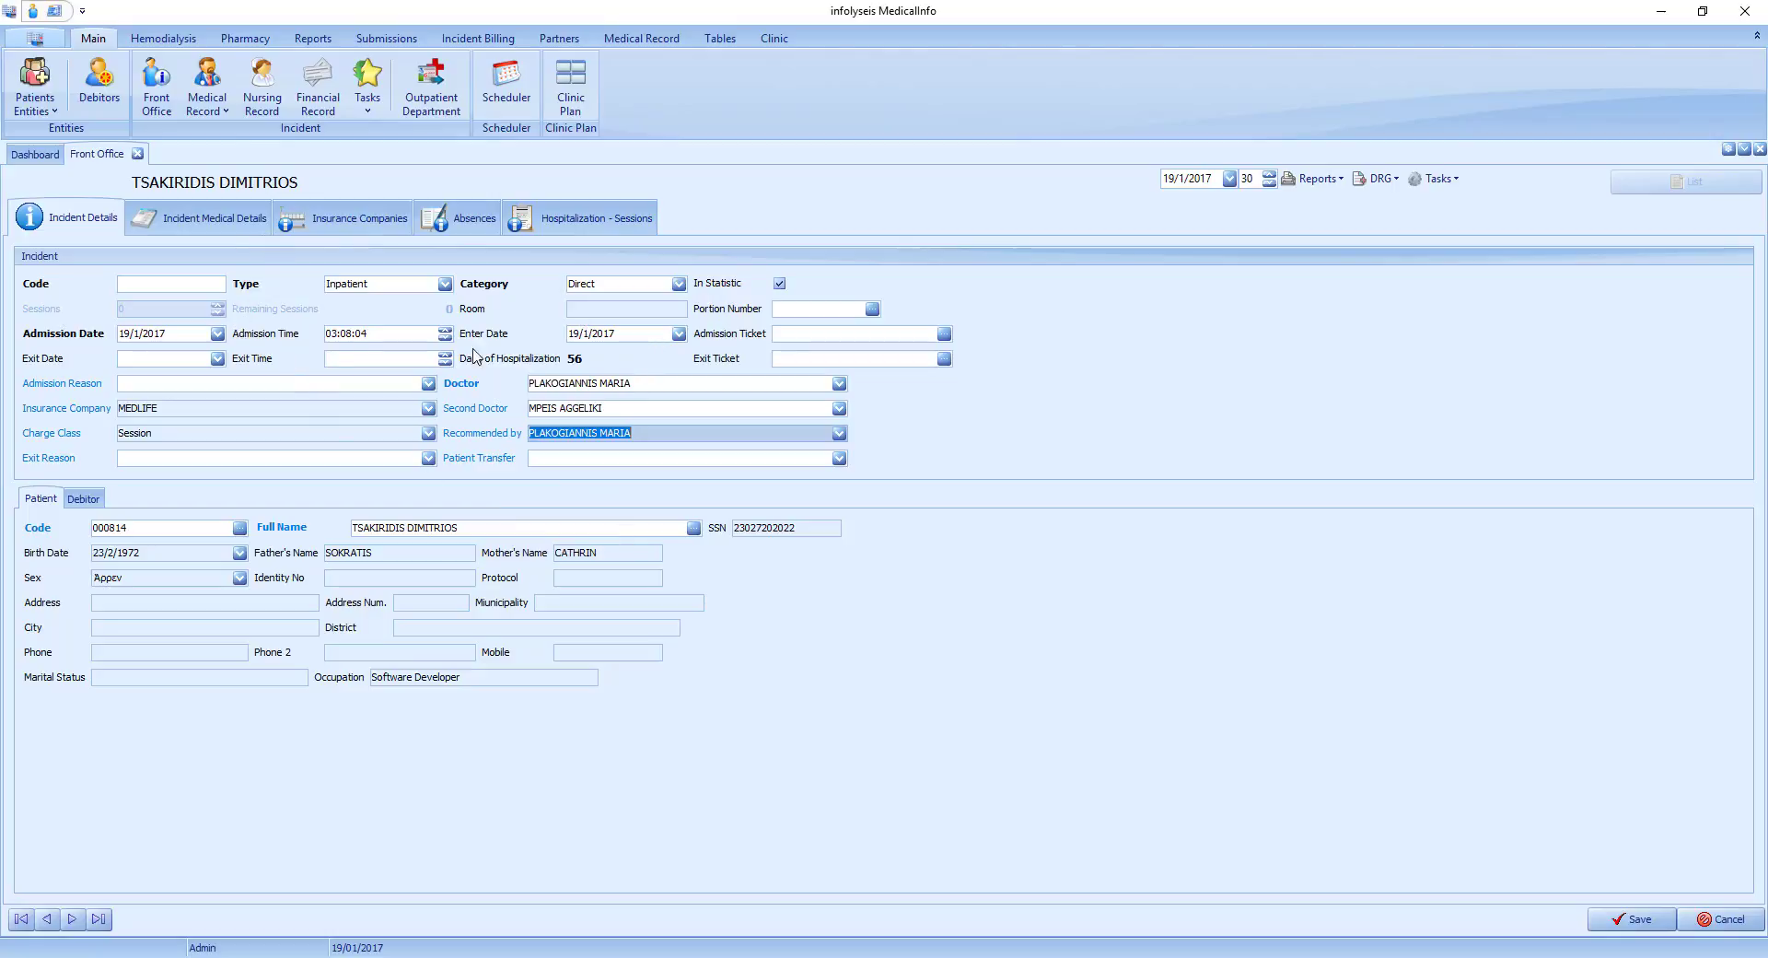
Set the incident's main diagnosis to code I24.1, Dressler's syndrome.
{"action": "left_click", "coordinate": [217, 228]}
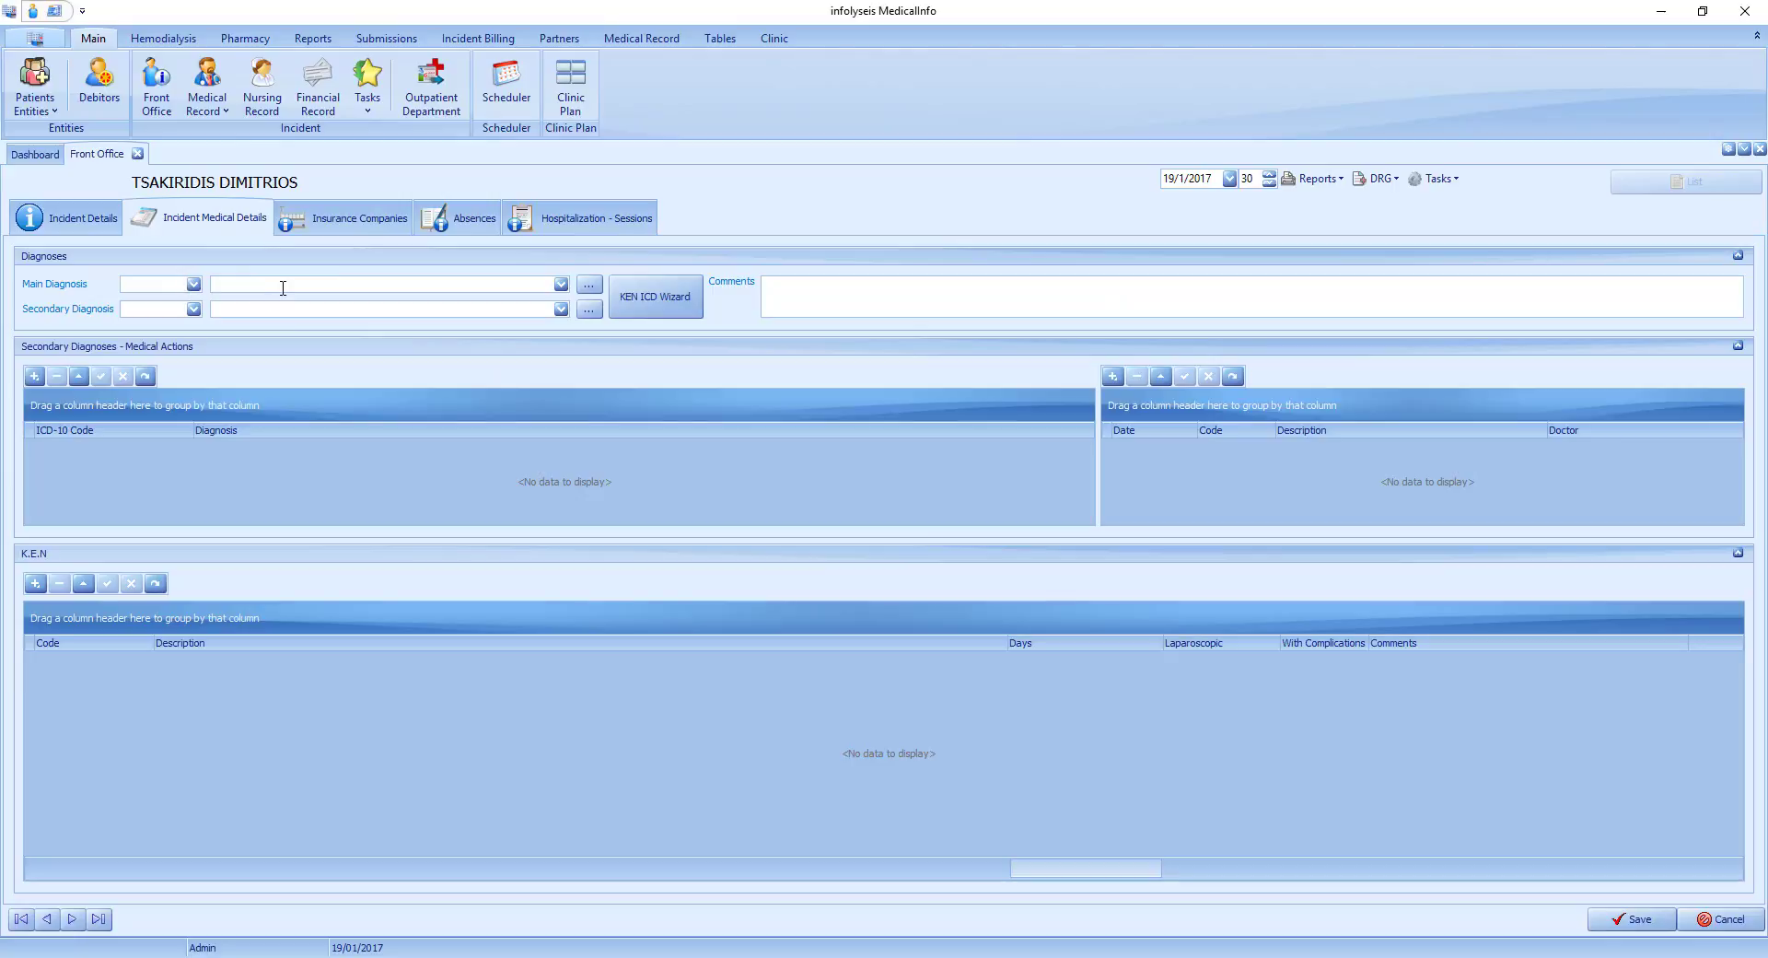
{"action": "left_click", "coordinate": [283, 288]}
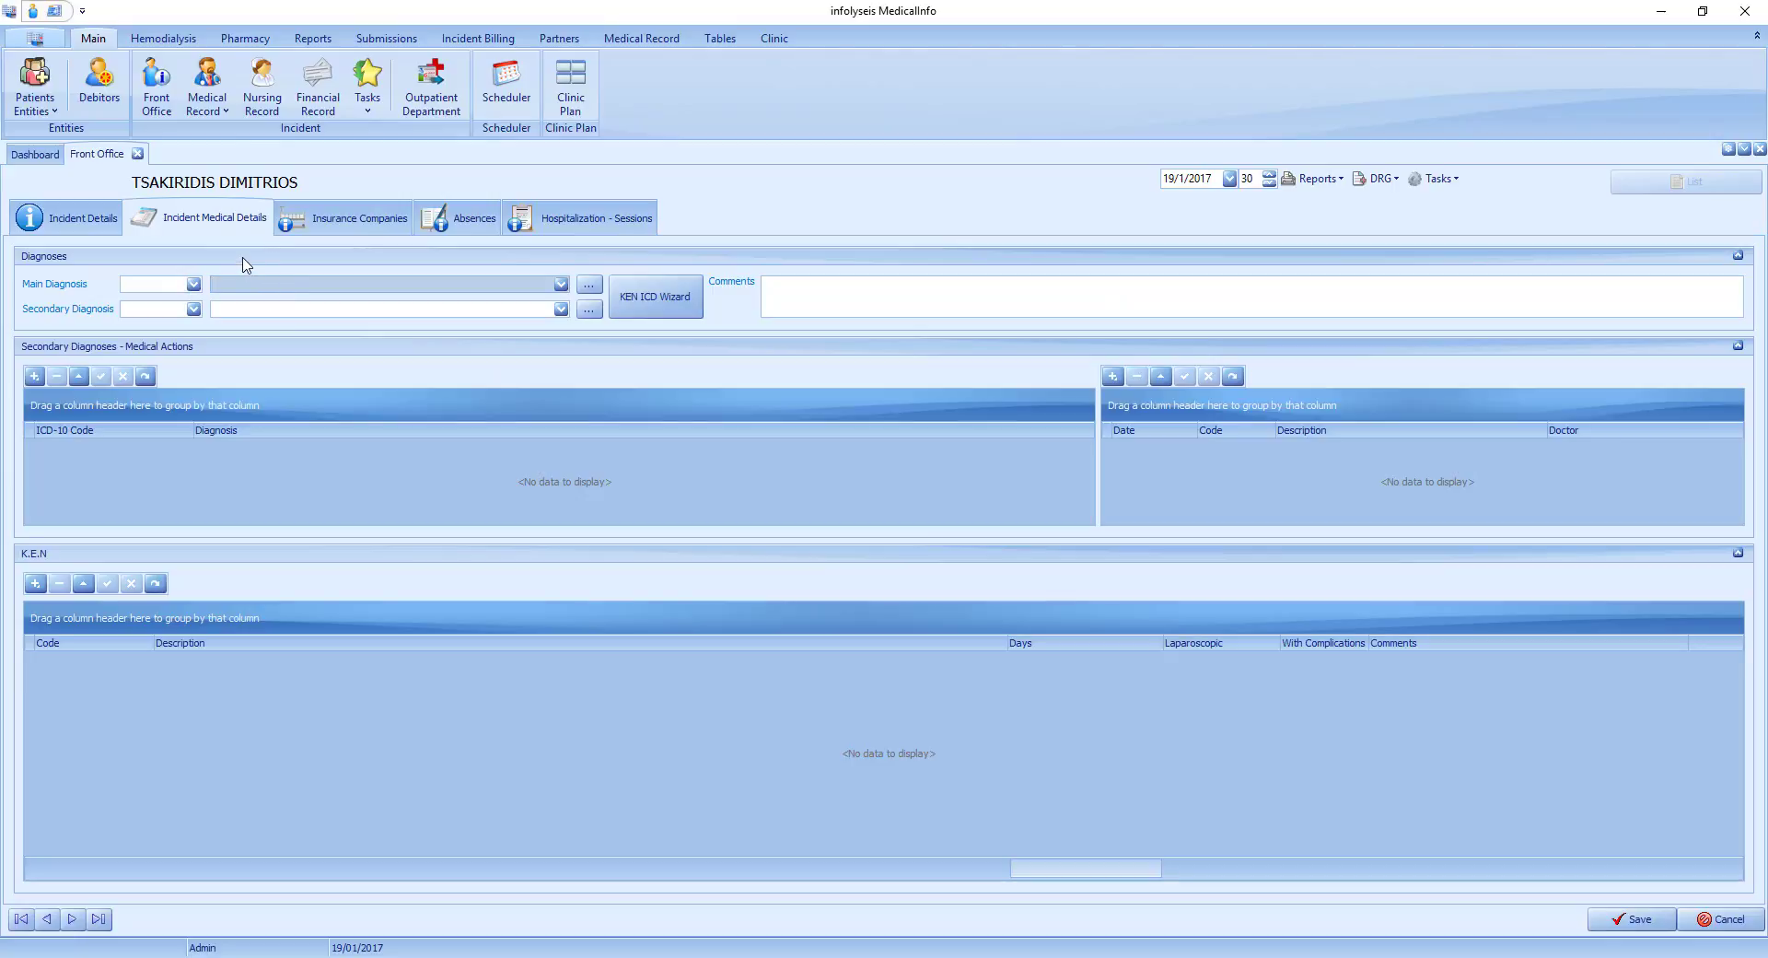
{"action": "left_click", "coordinate": [157, 285]}
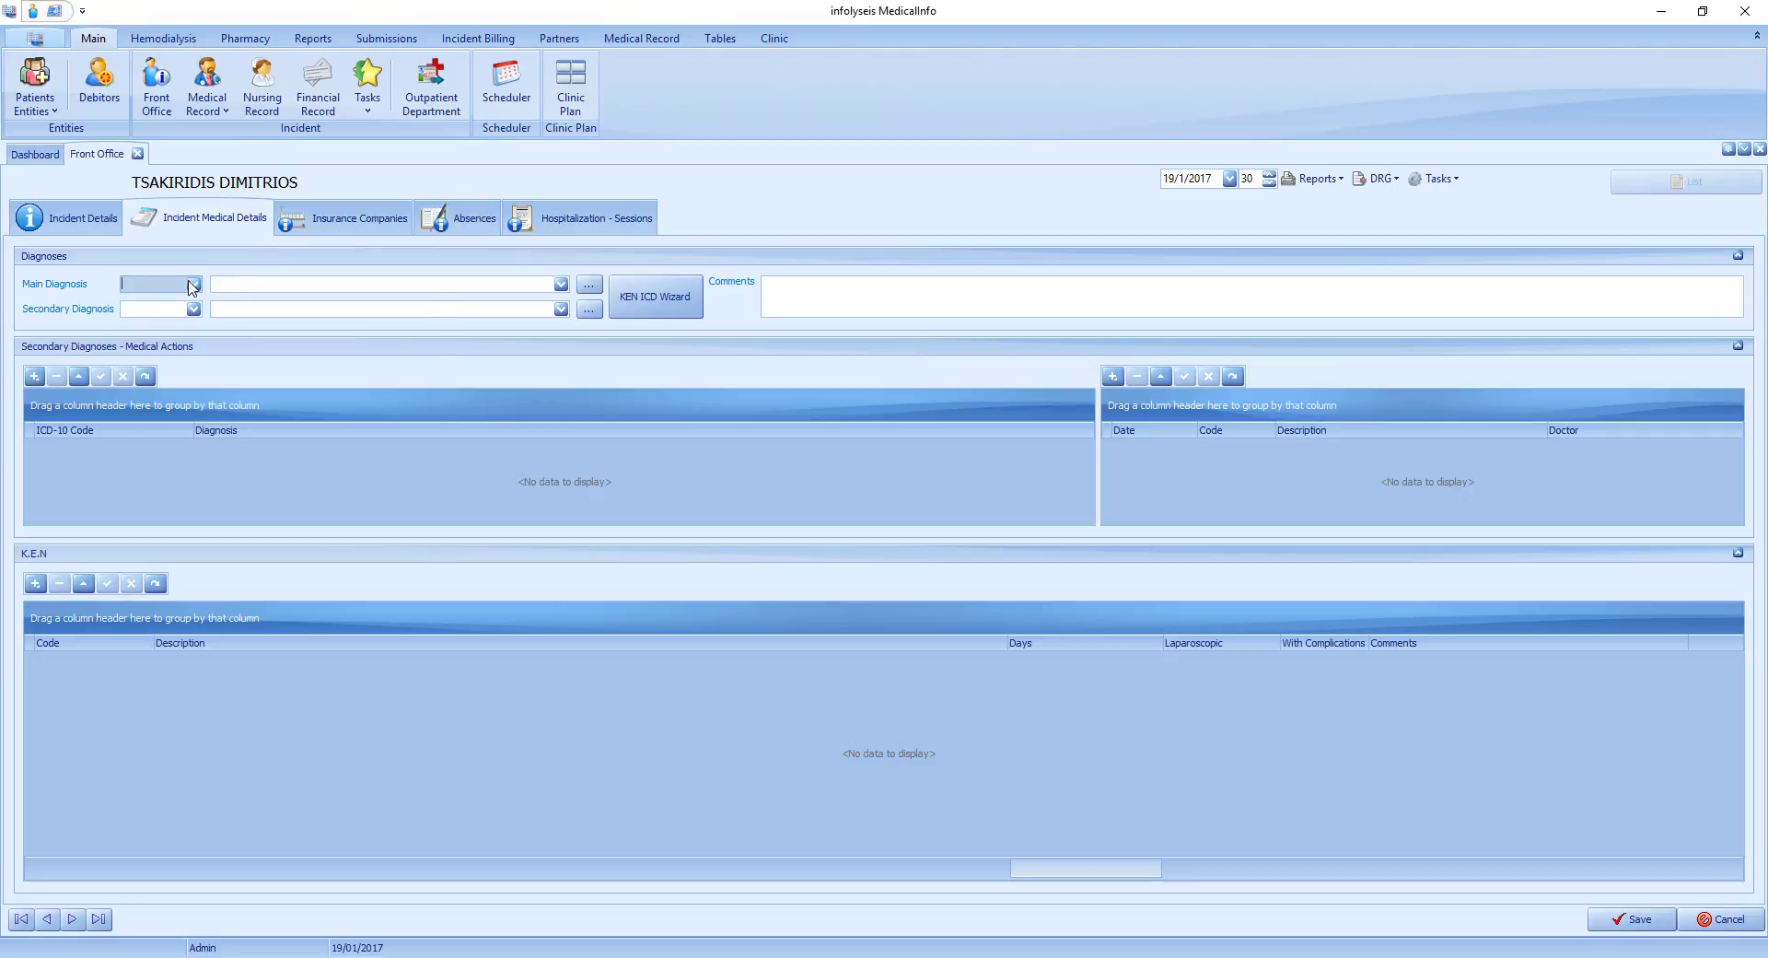
{"action": "type", "text": "I24"}
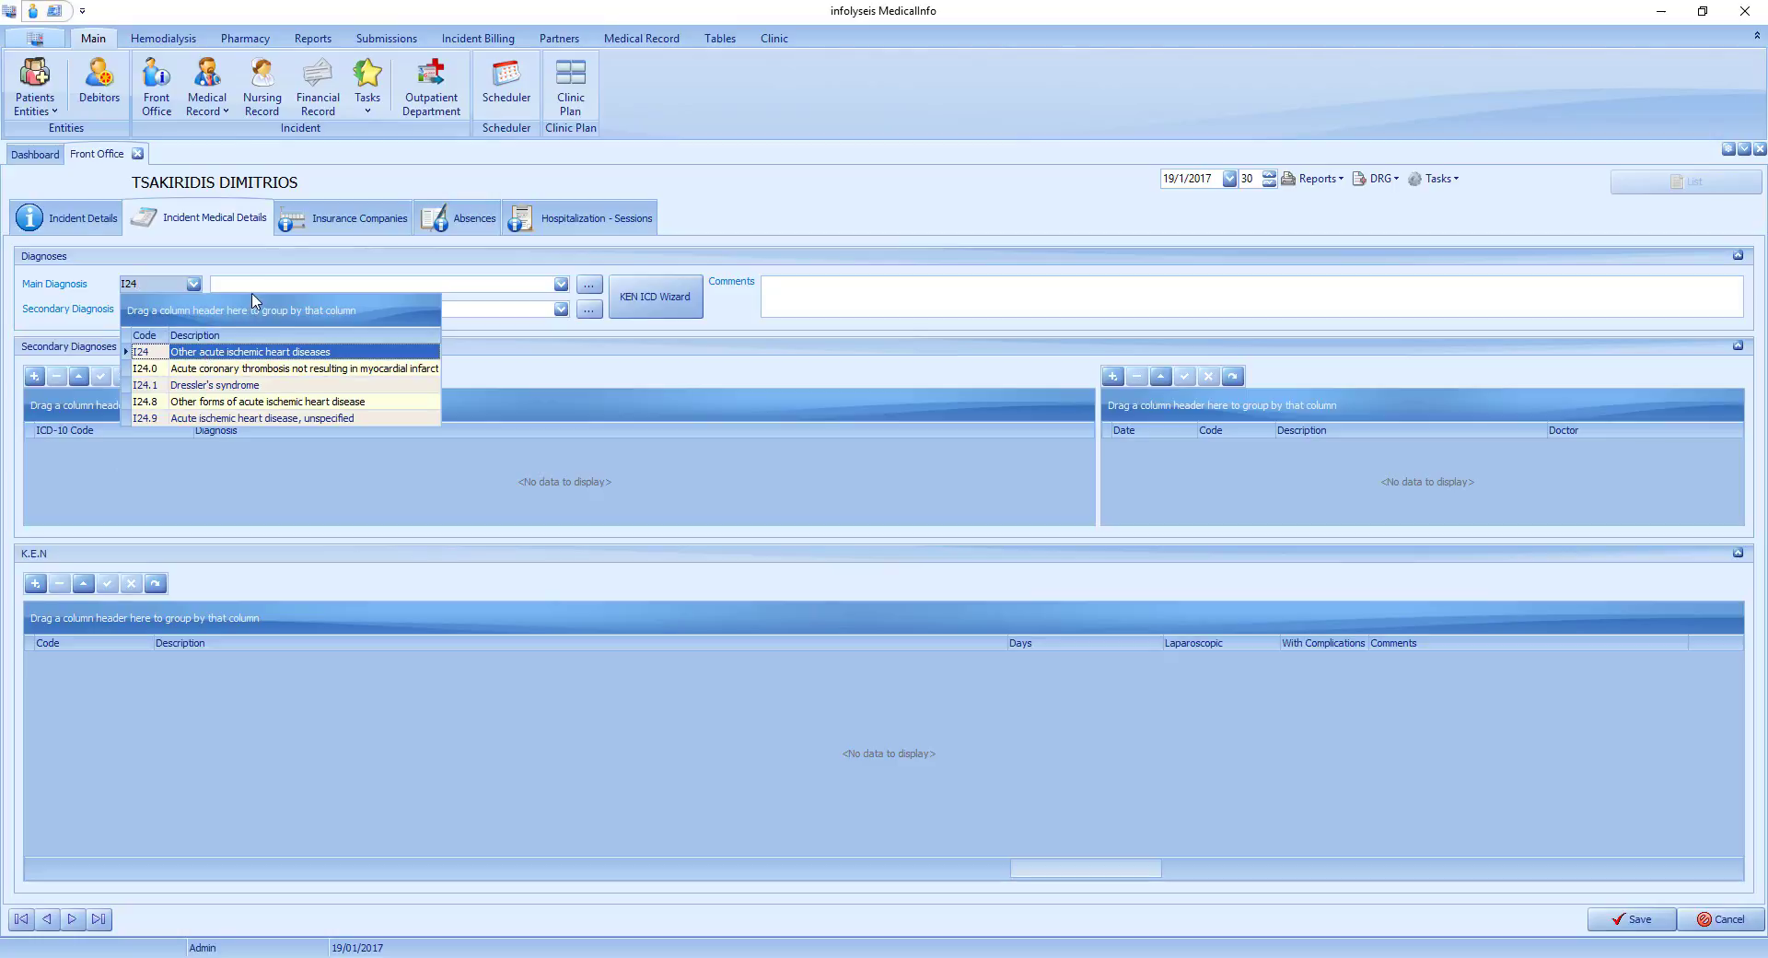
{"action": "left_click", "coordinate": [241, 385]}
{"action": "left_click", "coordinate": [174, 308]}
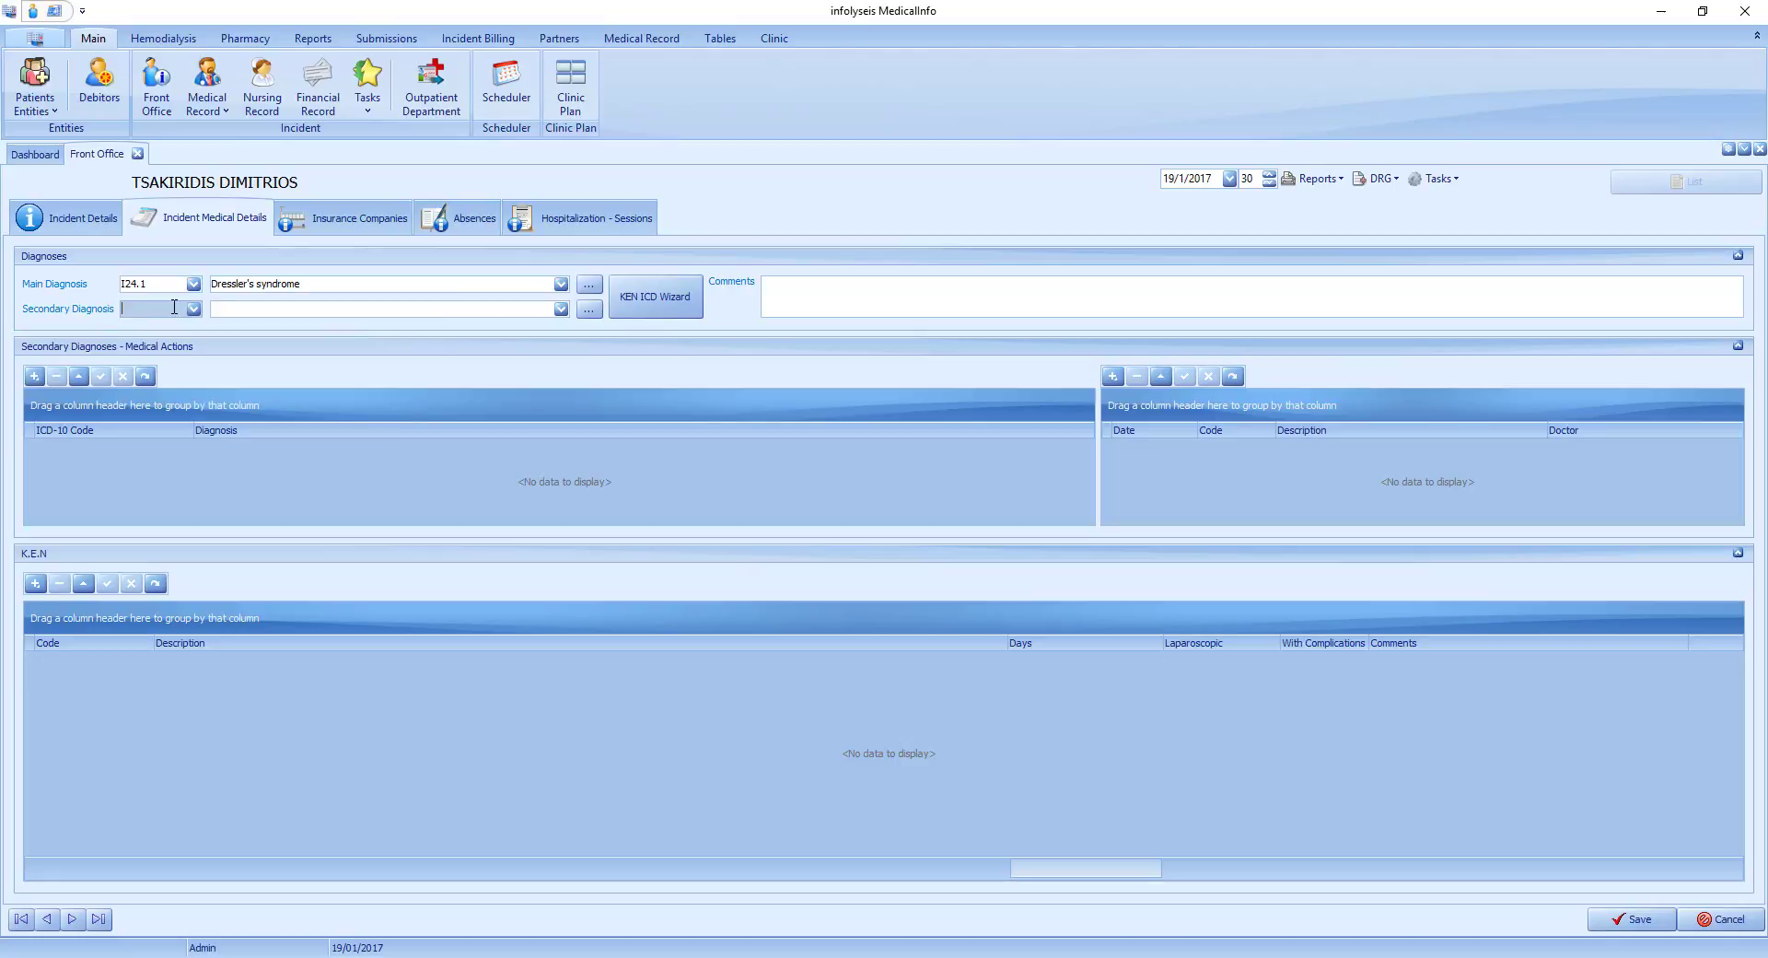
Set the main diagnosis by description to Paraplegia (paraparesis) and quadriplegia (quadriparesis), code G82.
{"action": "left_click", "coordinate": [362, 284]}
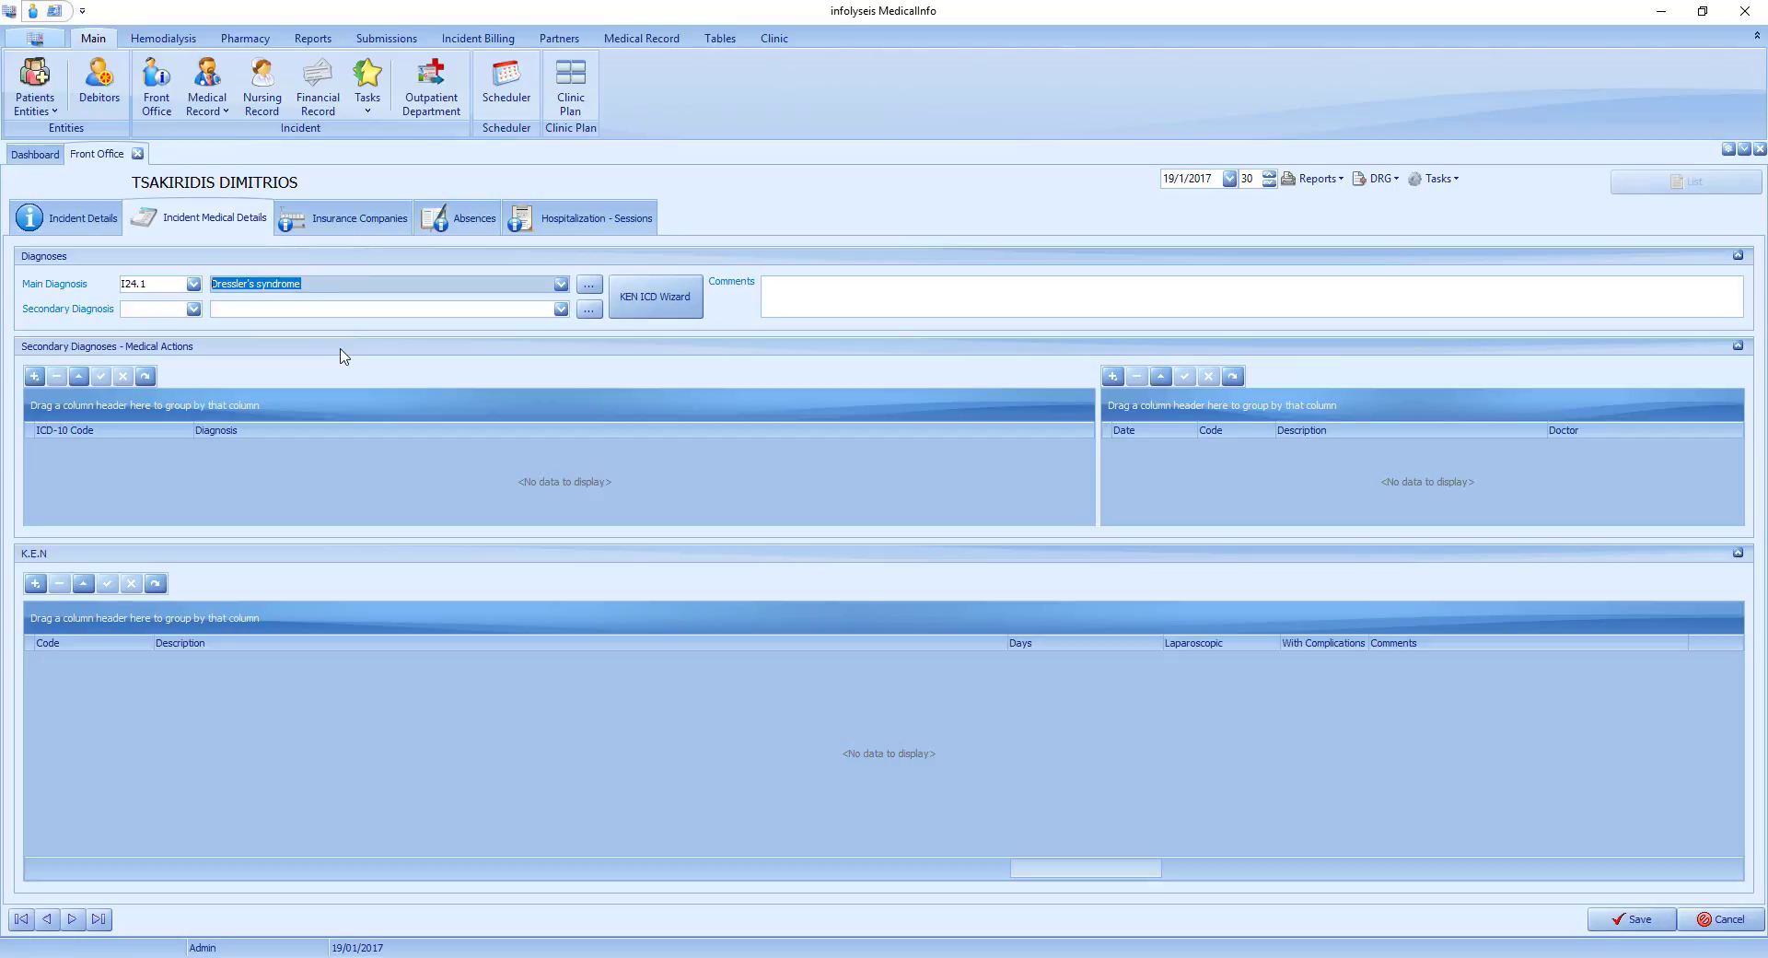
{"action": "type", "text": "PARA"}
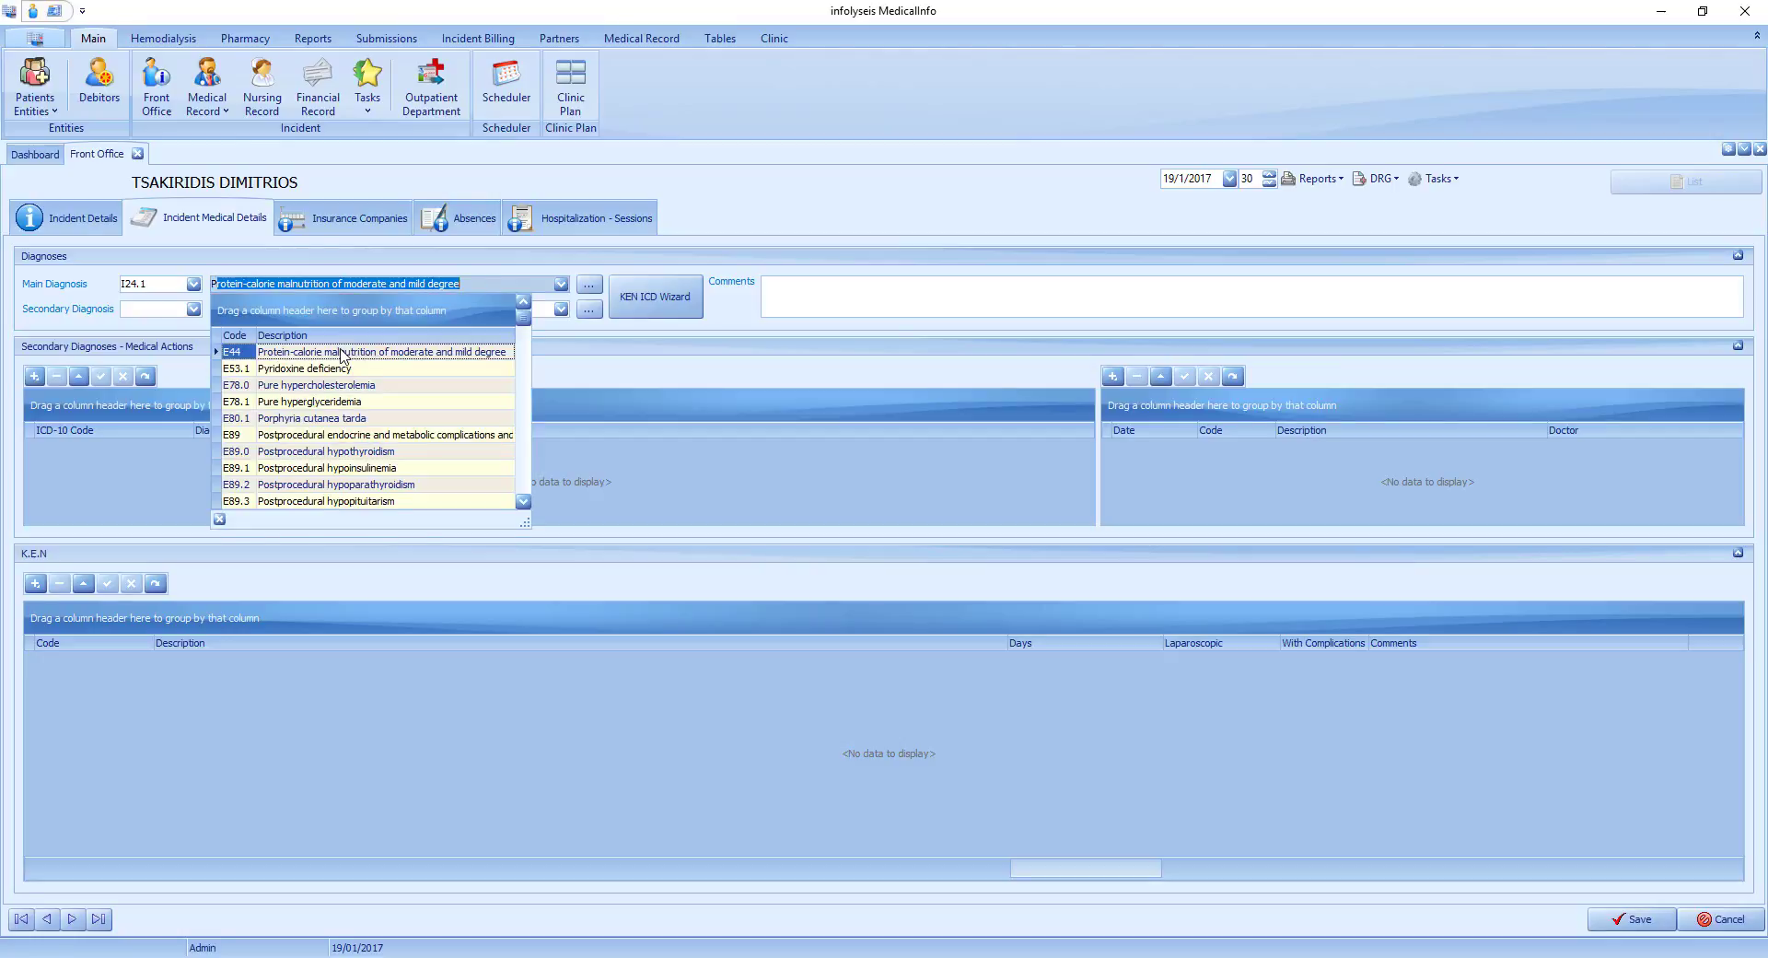
{"action": "type", "text": "ple"}
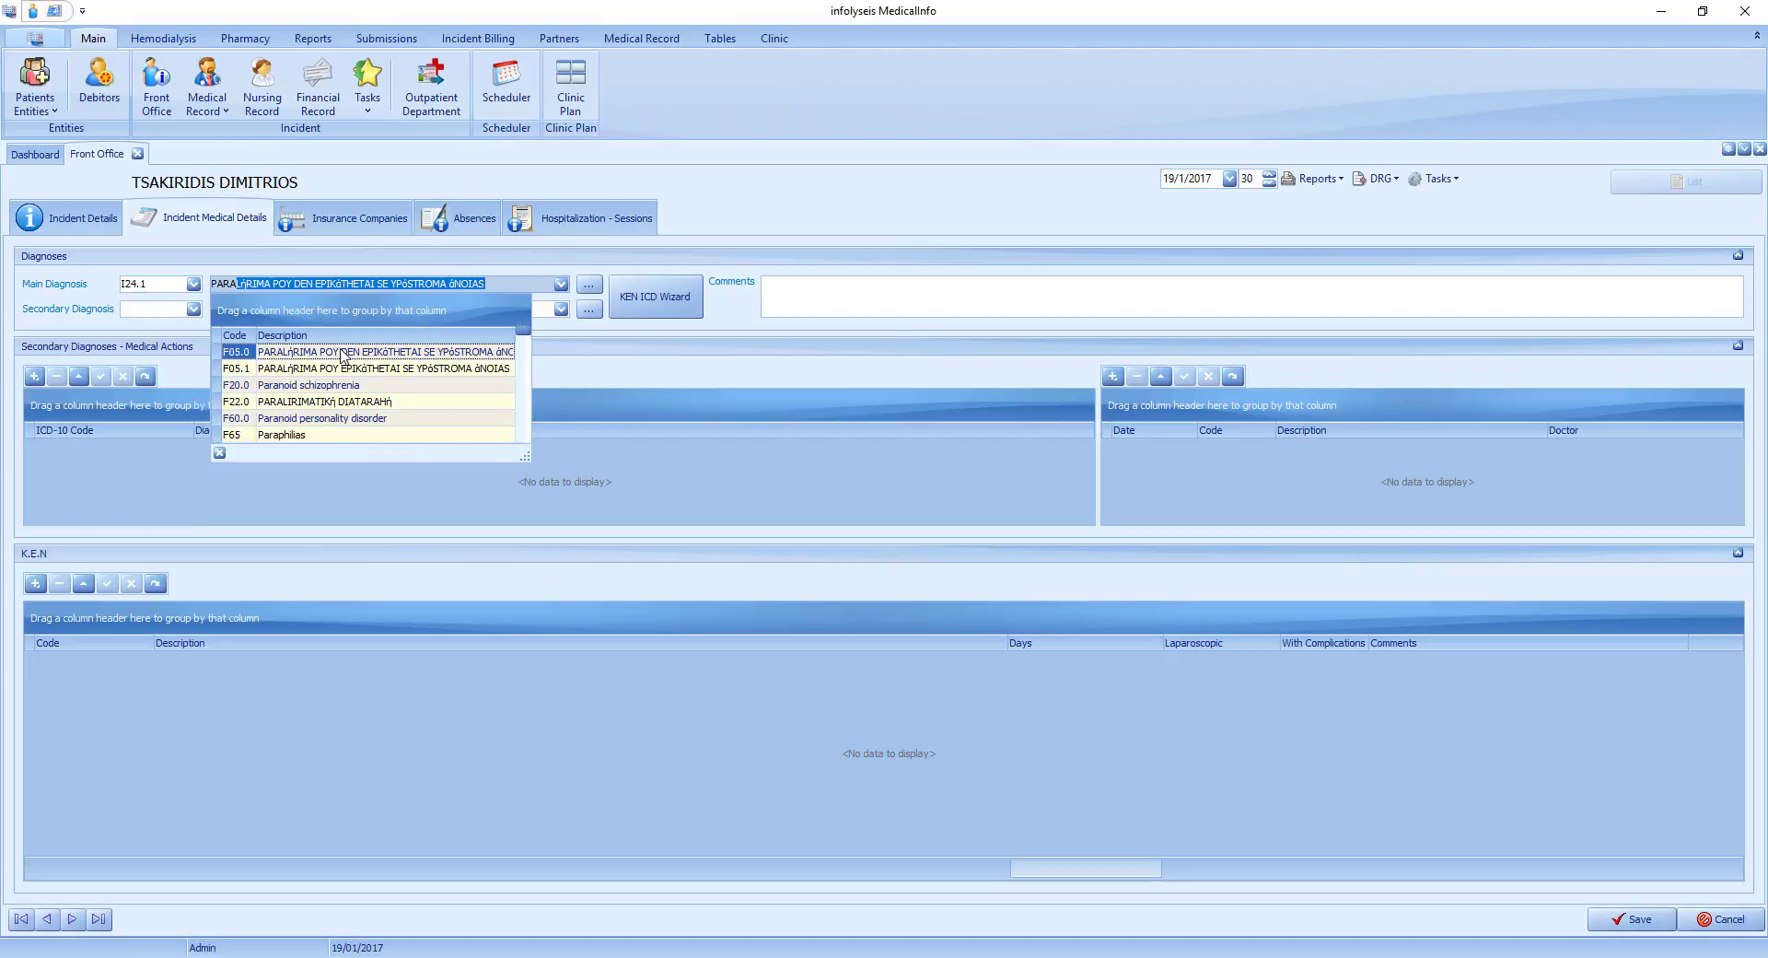
{"action": "left_click", "coordinate": [341, 352]}
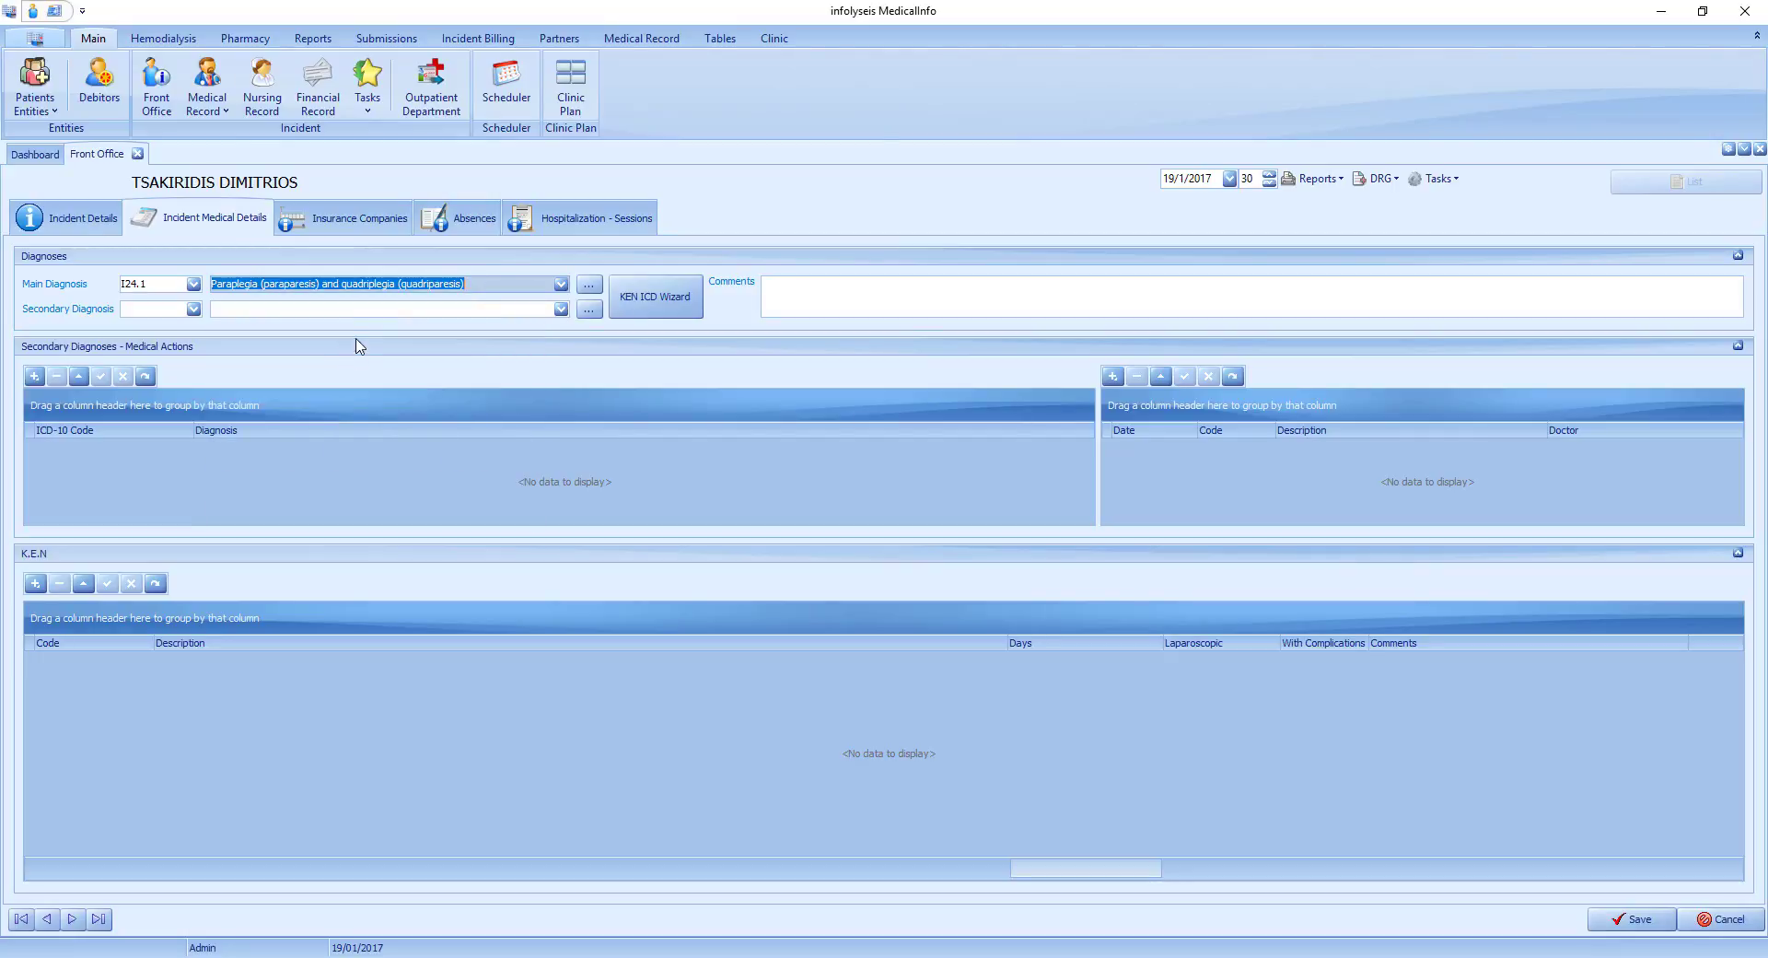
{"action": "left_click", "coordinate": [340, 310]}
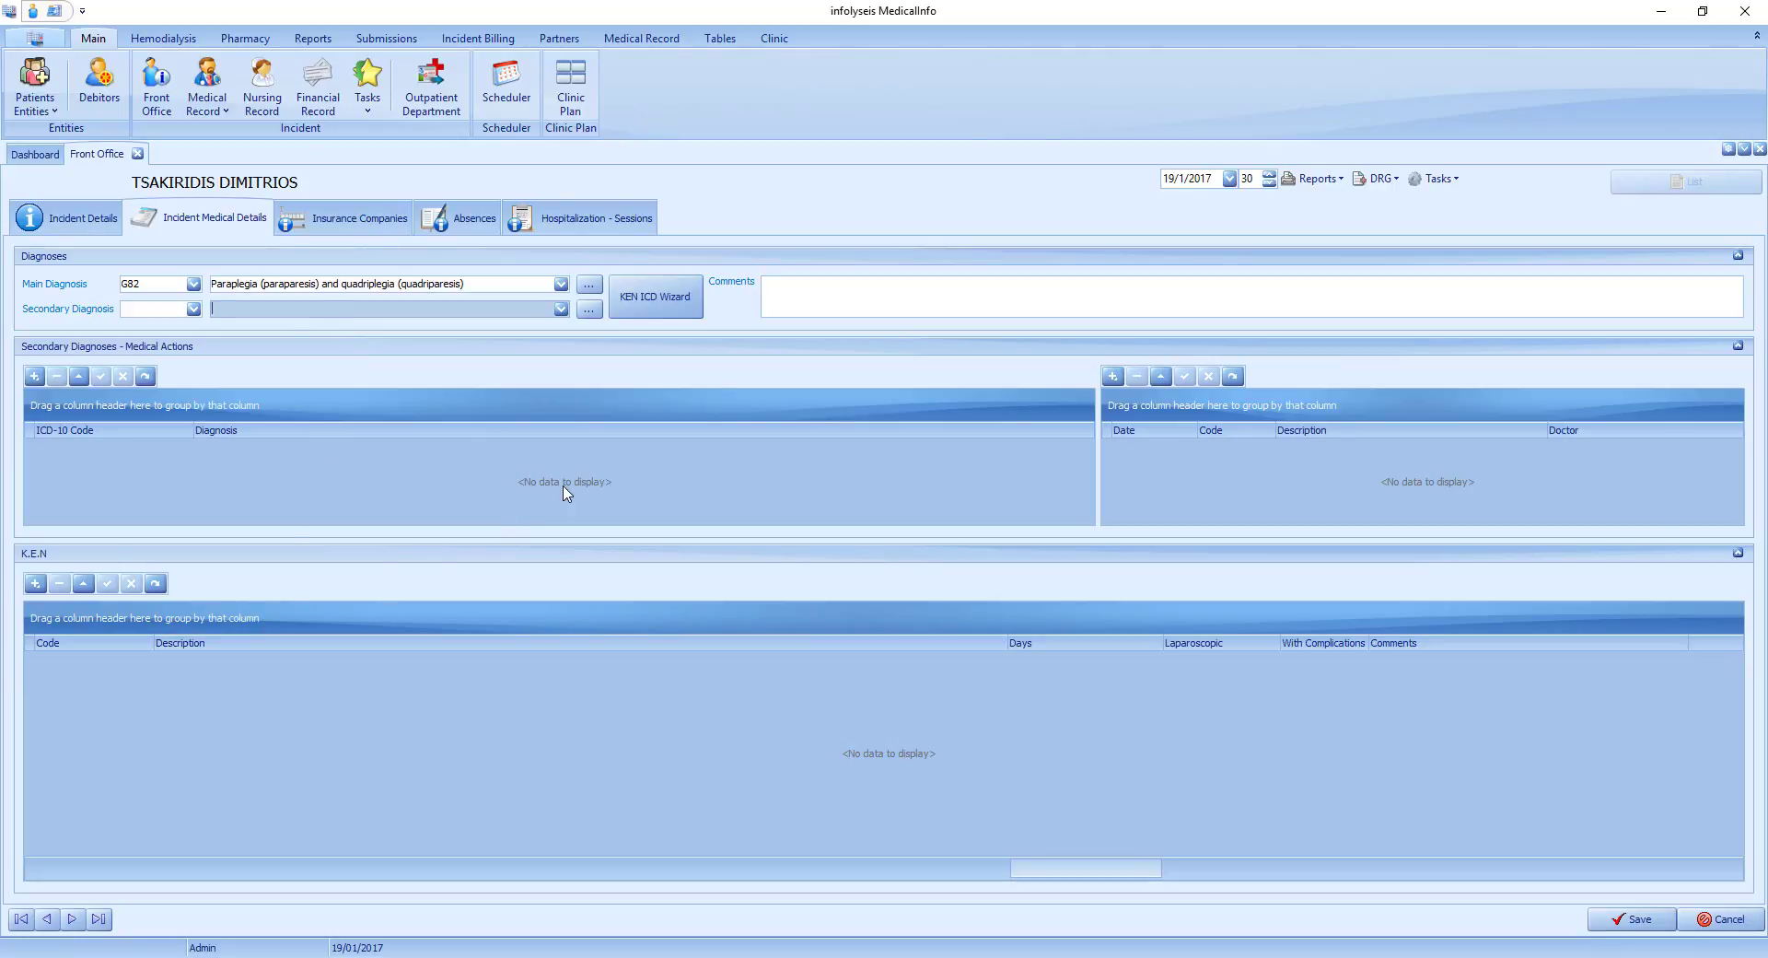
{"action": "left_click", "coordinate": [149, 309]}
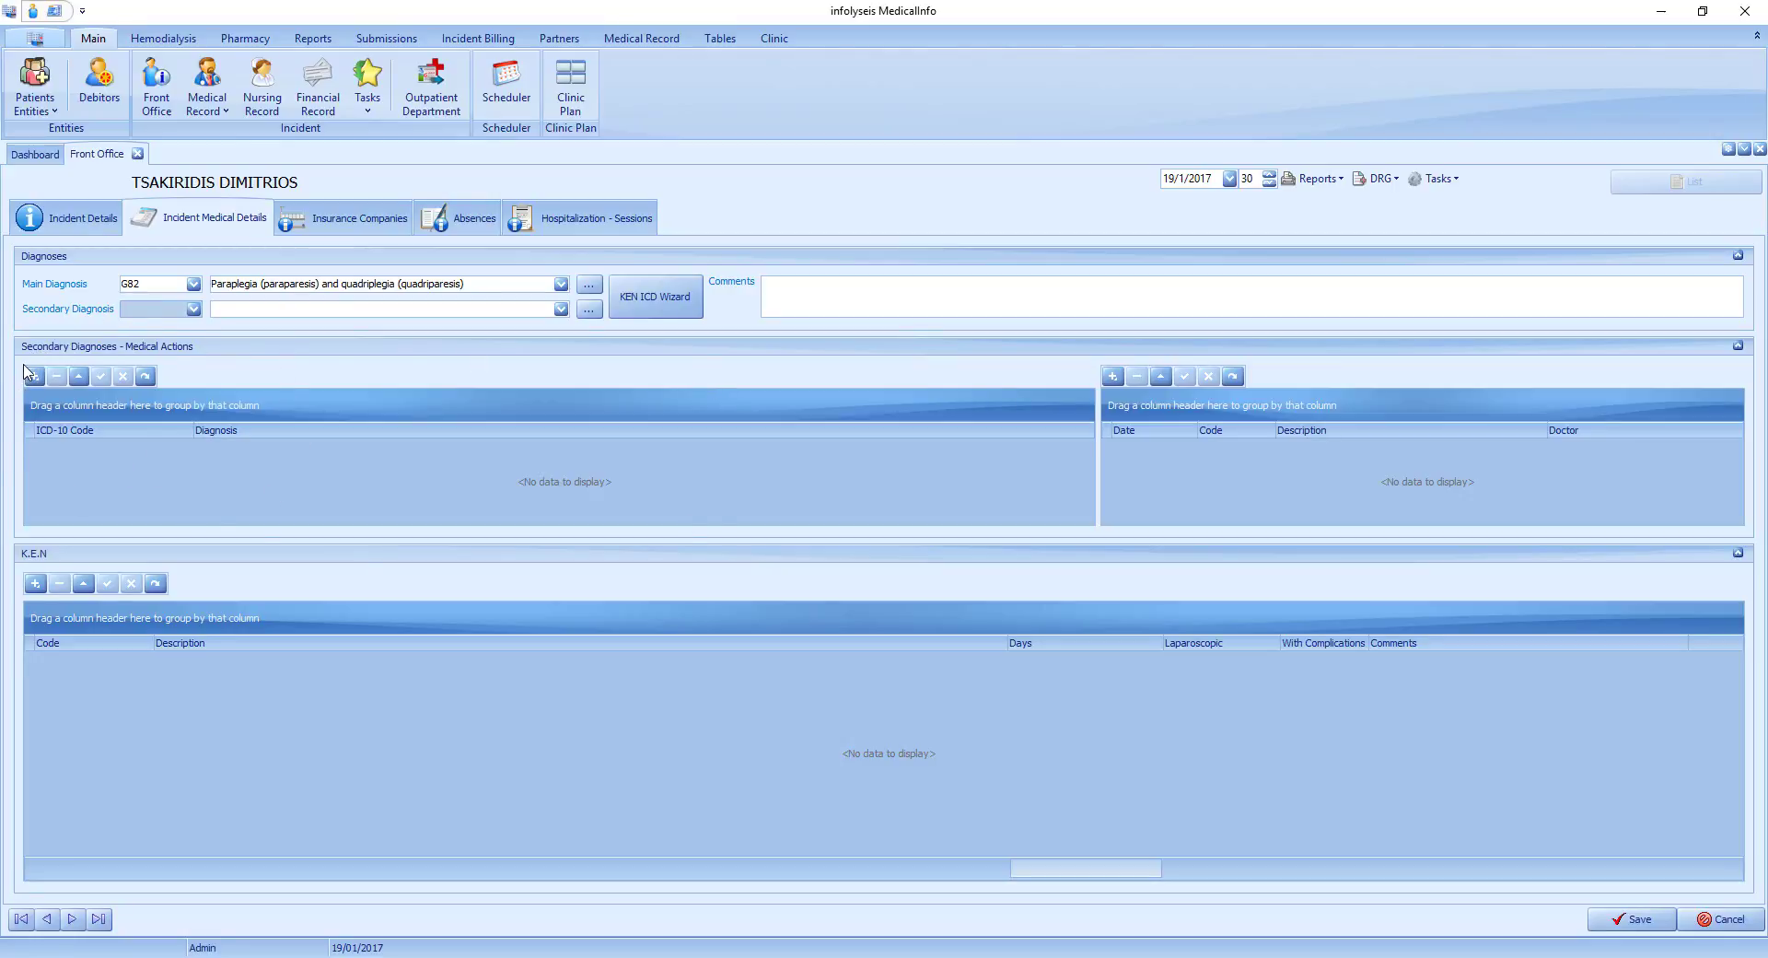
Add G43.0 Migraine without aura from the I.C.D tree as a secondary diagnosis and enter the diagnosis comment THGSDJHHFGSDFK.
{"action": "left_click", "coordinate": [650, 249]}
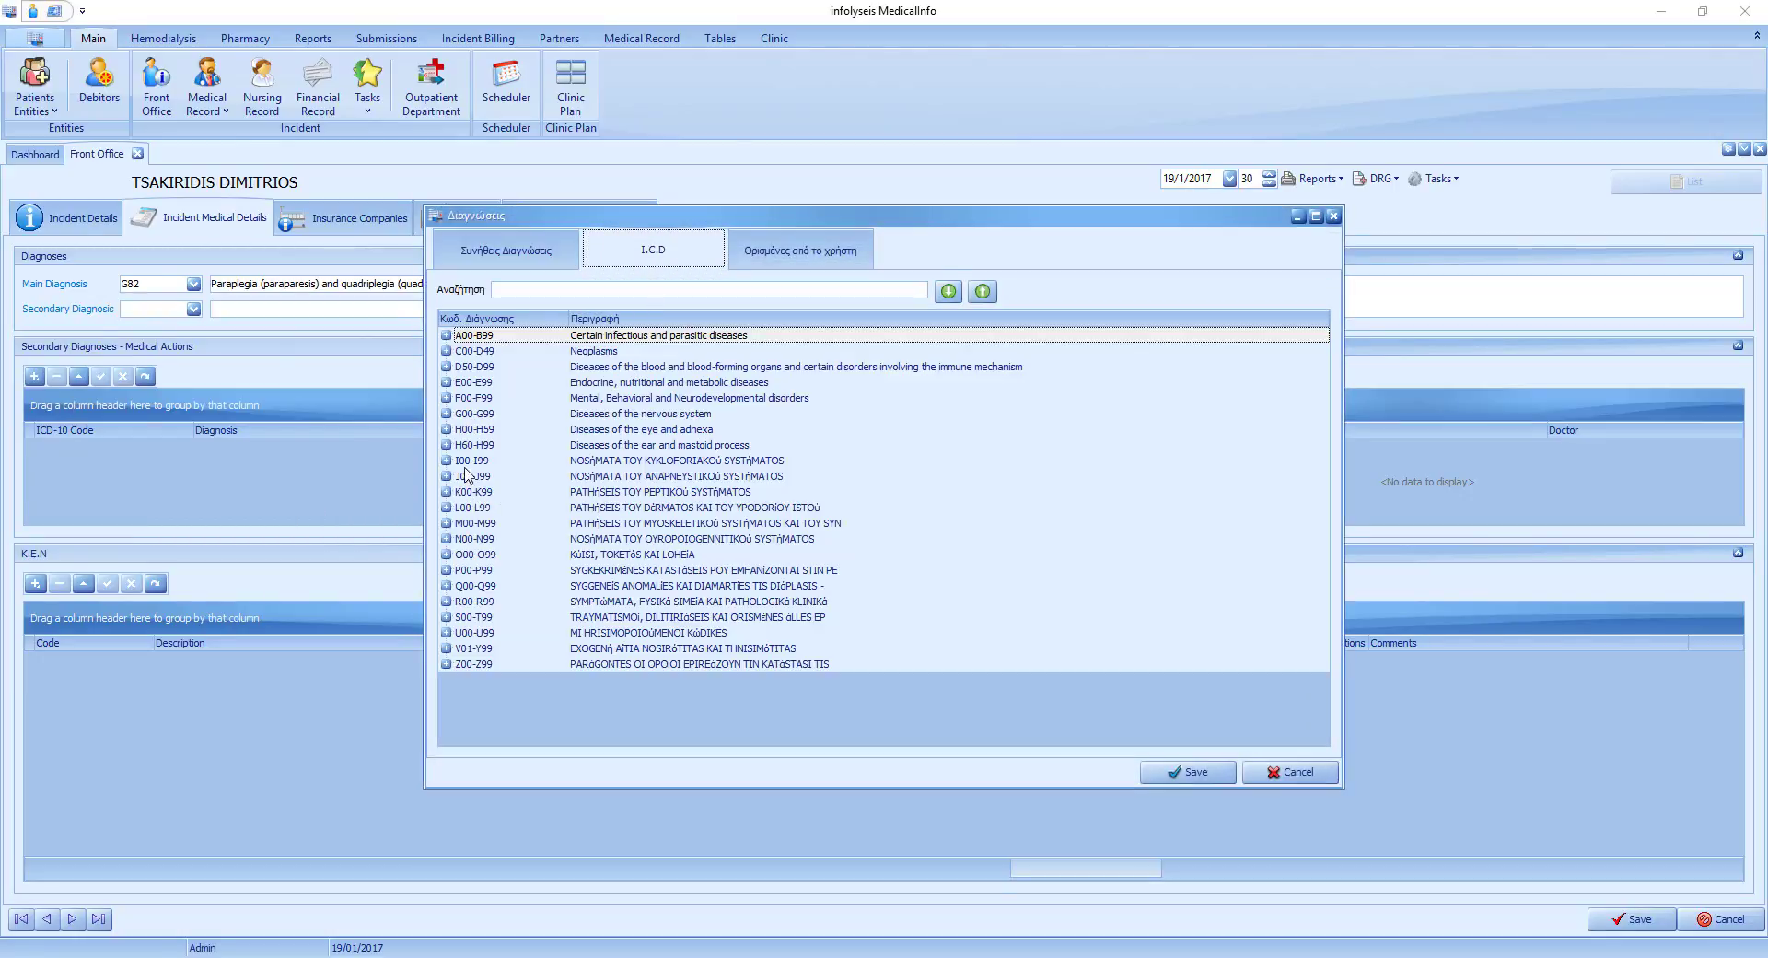
{"action": "left_click", "coordinate": [446, 415]}
{"action": "left_click", "coordinate": [462, 507]}
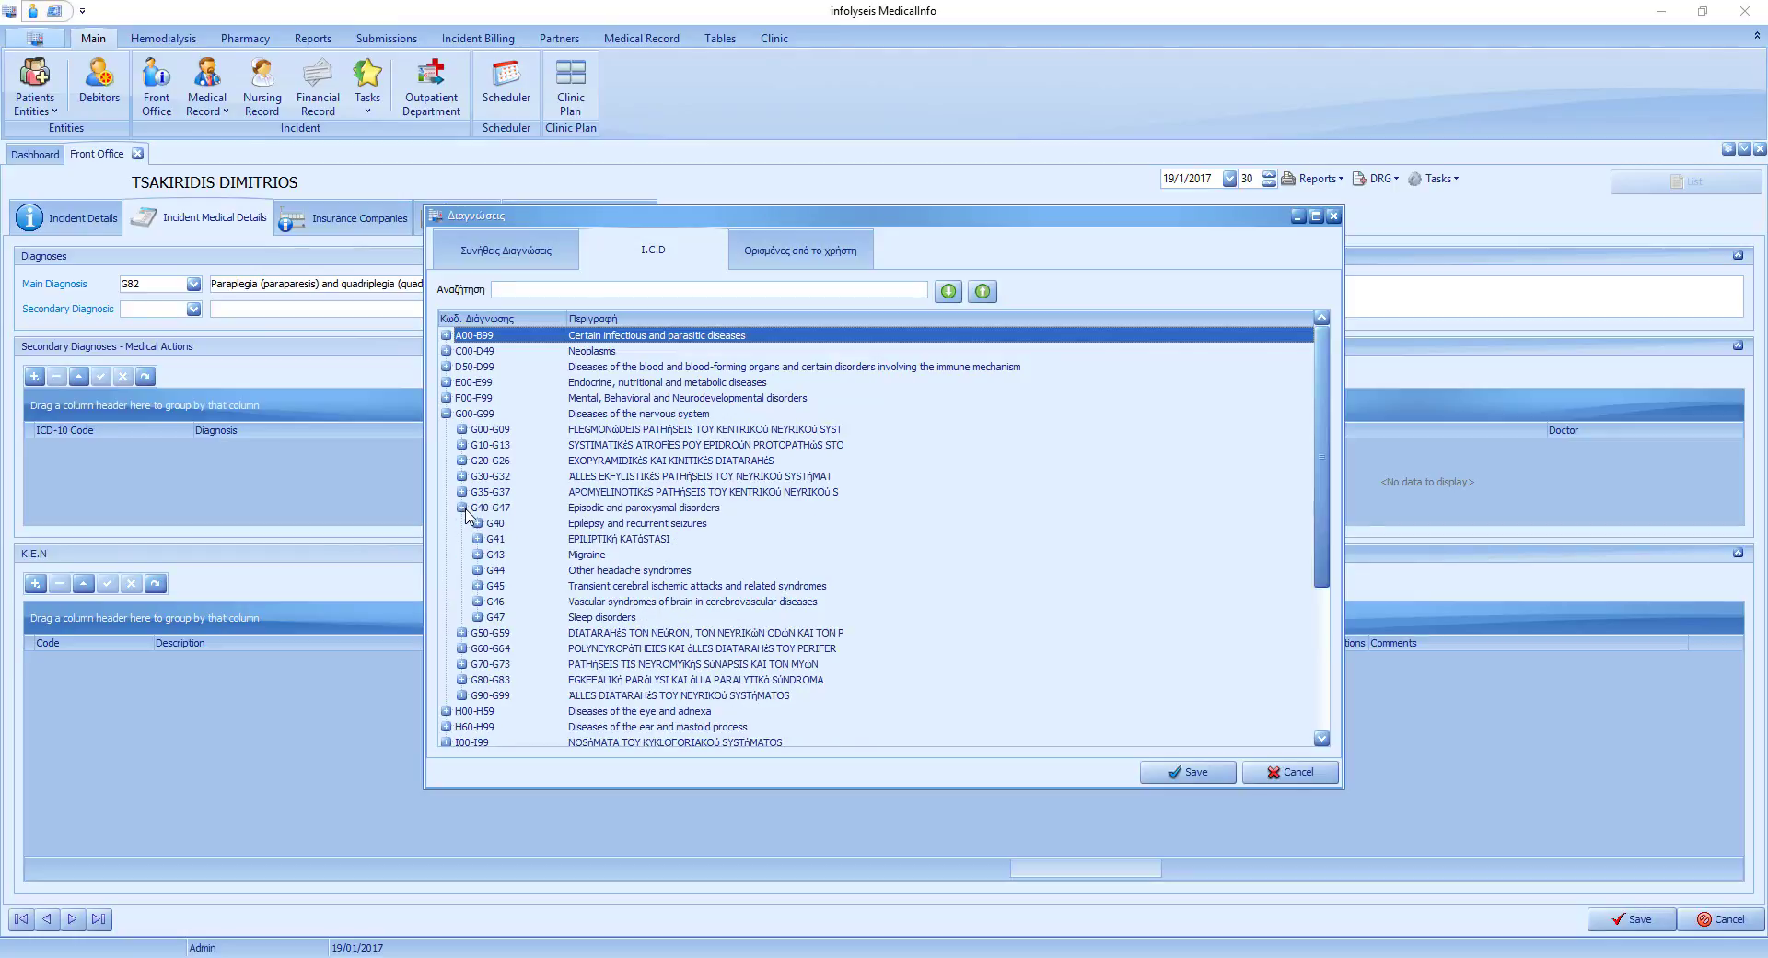
{"action": "left_click", "coordinate": [477, 554]}
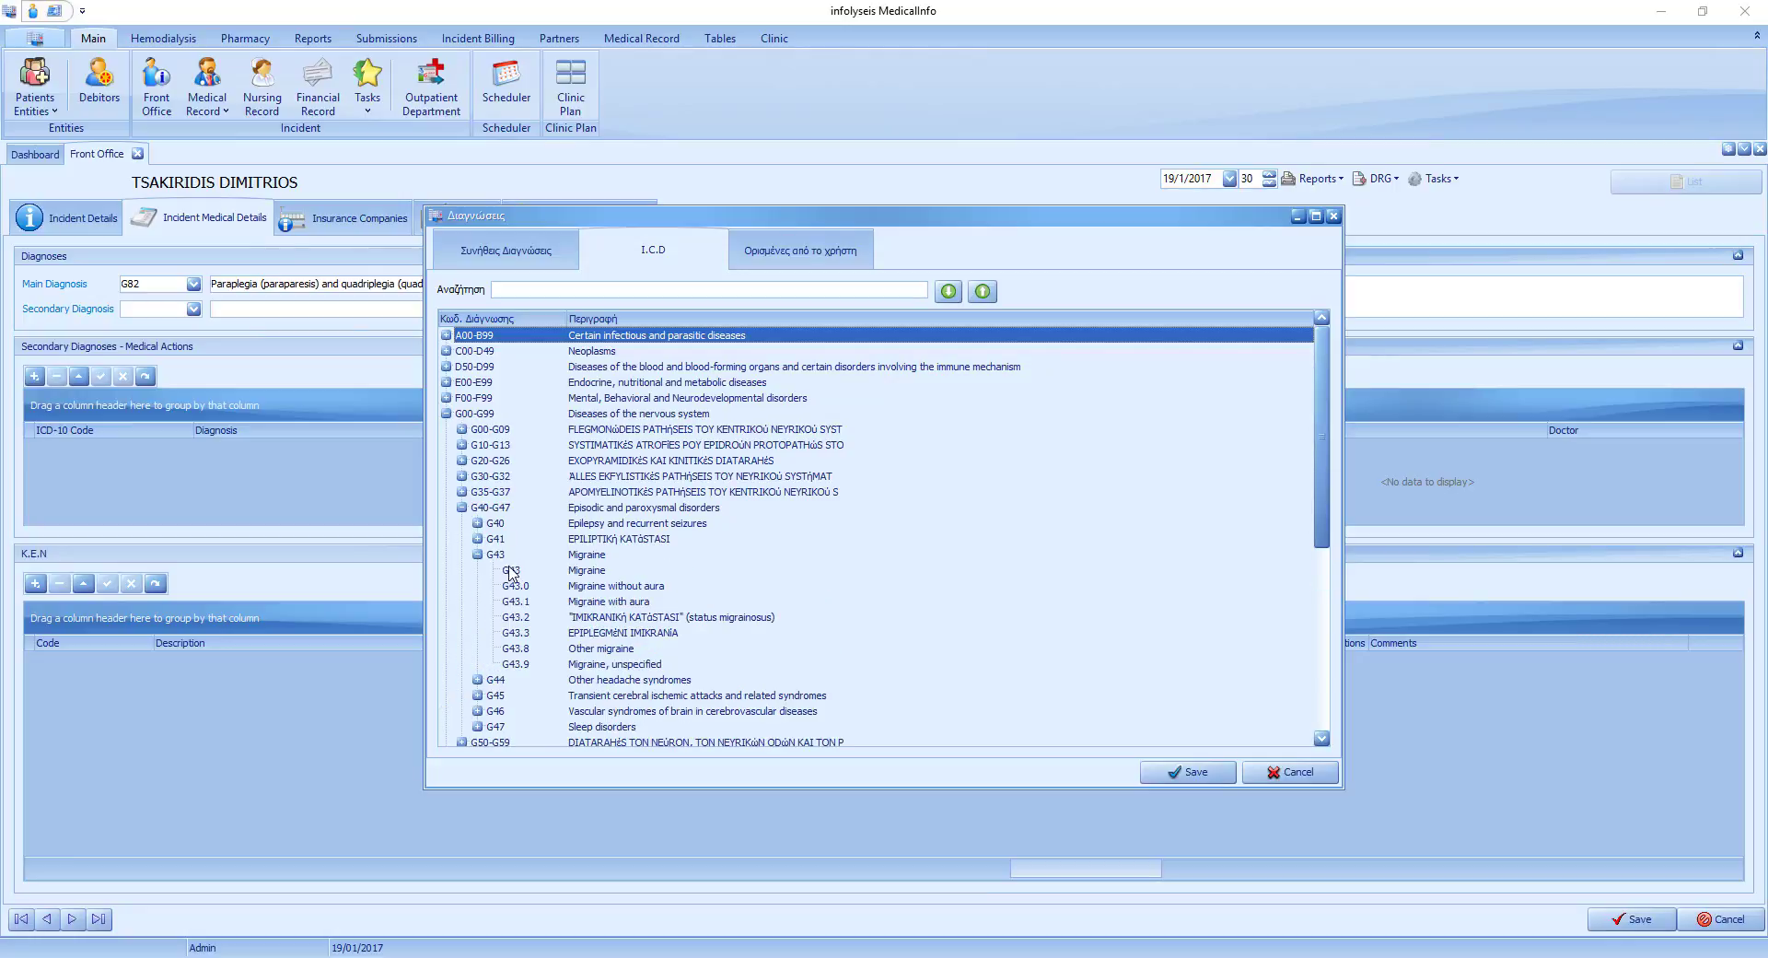
{"action": "left_click", "coordinate": [606, 586]}
{"action": "double_click", "coordinate": [606, 586]}
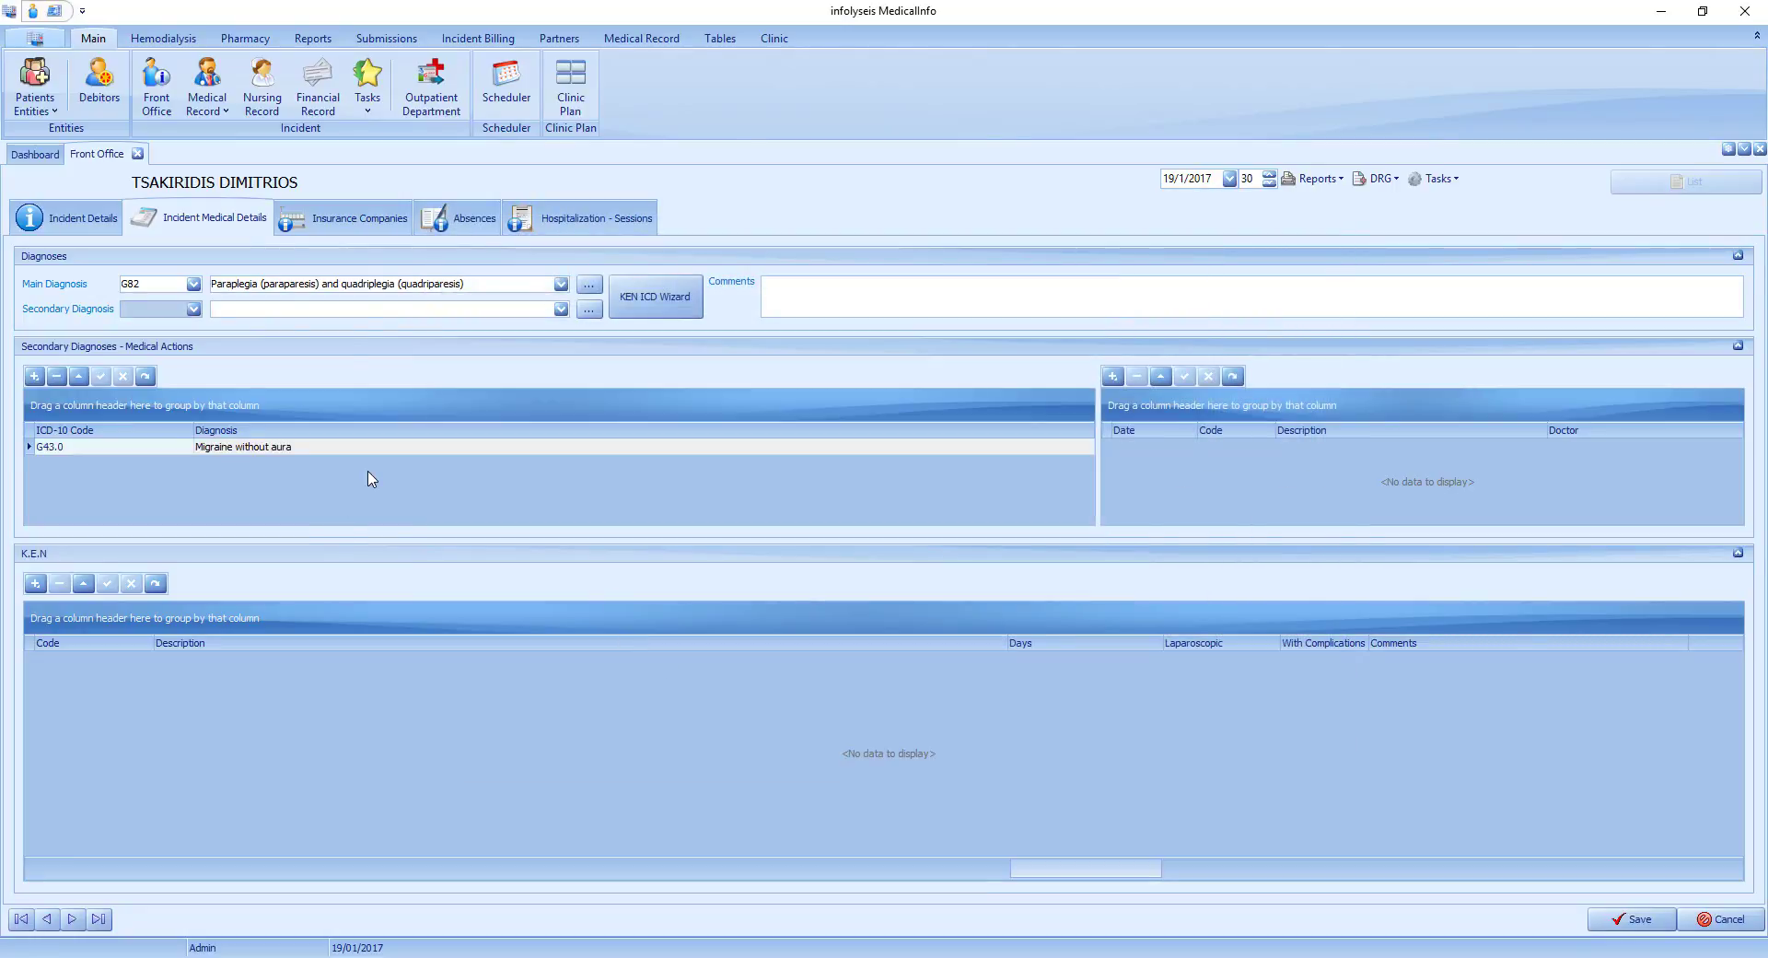
{"action": "left_click", "coordinate": [827, 292]}
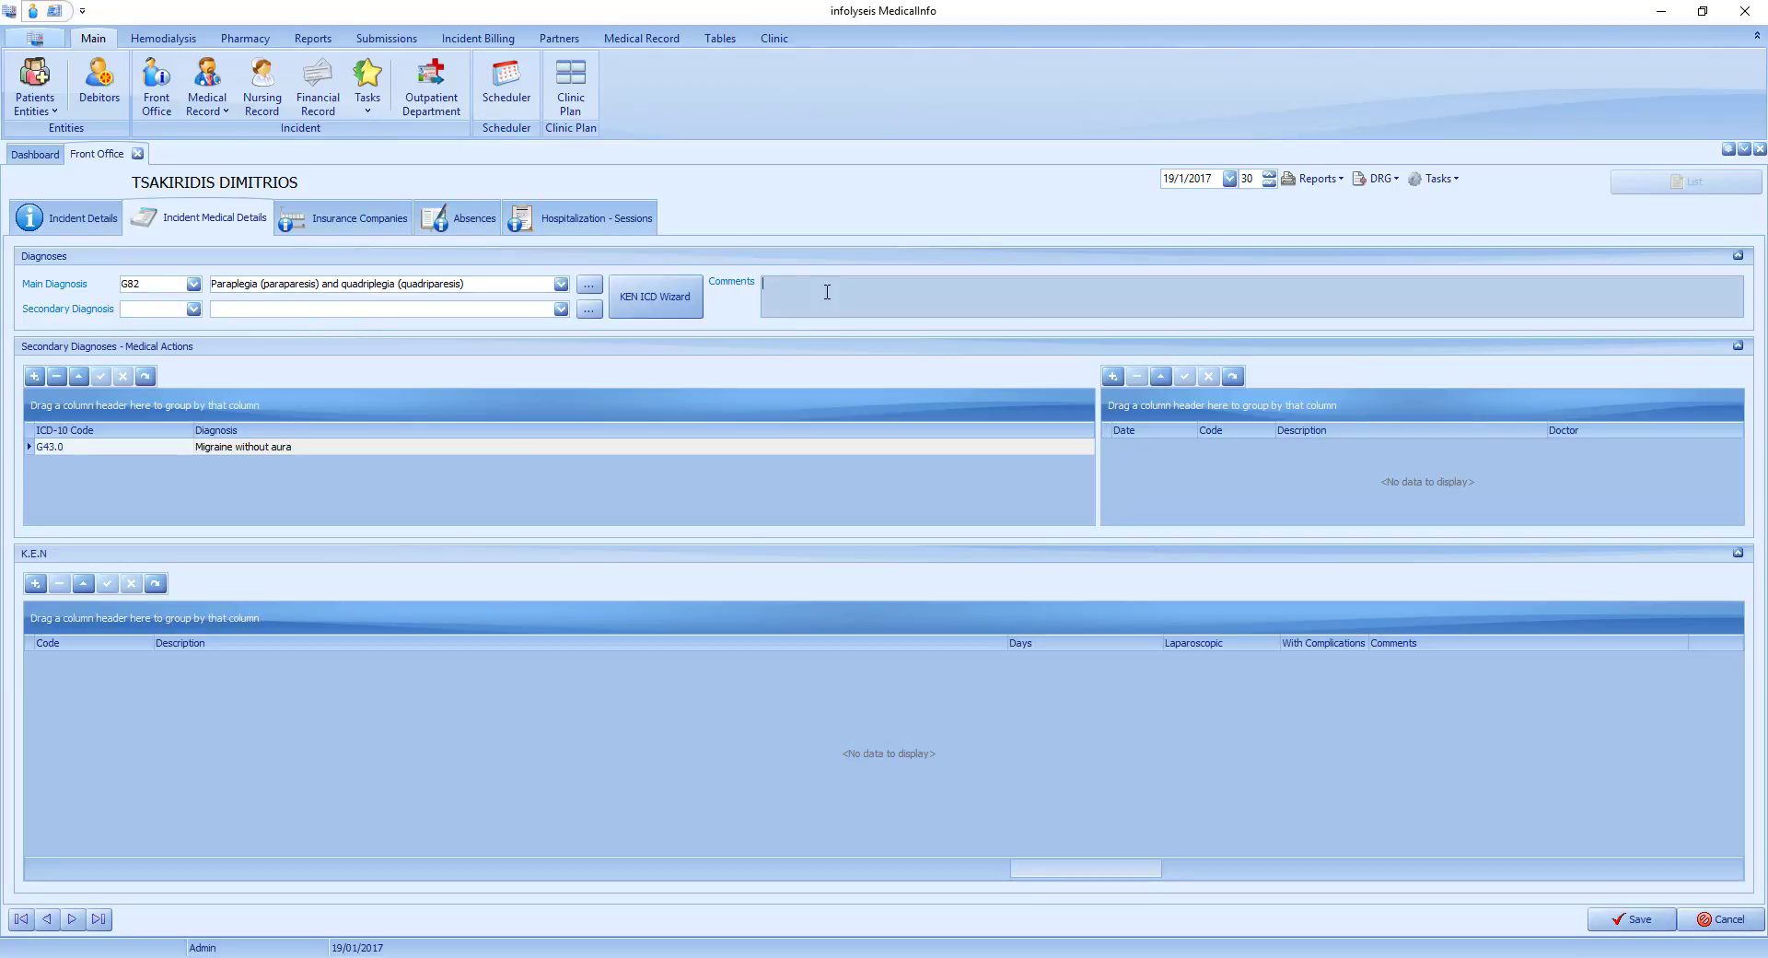
{"action": "type", "text": "THGSDJHHFGSDFK"}
Add Private as a second insurance company on the incident.
{"action": "left_click", "coordinate": [381, 219]}
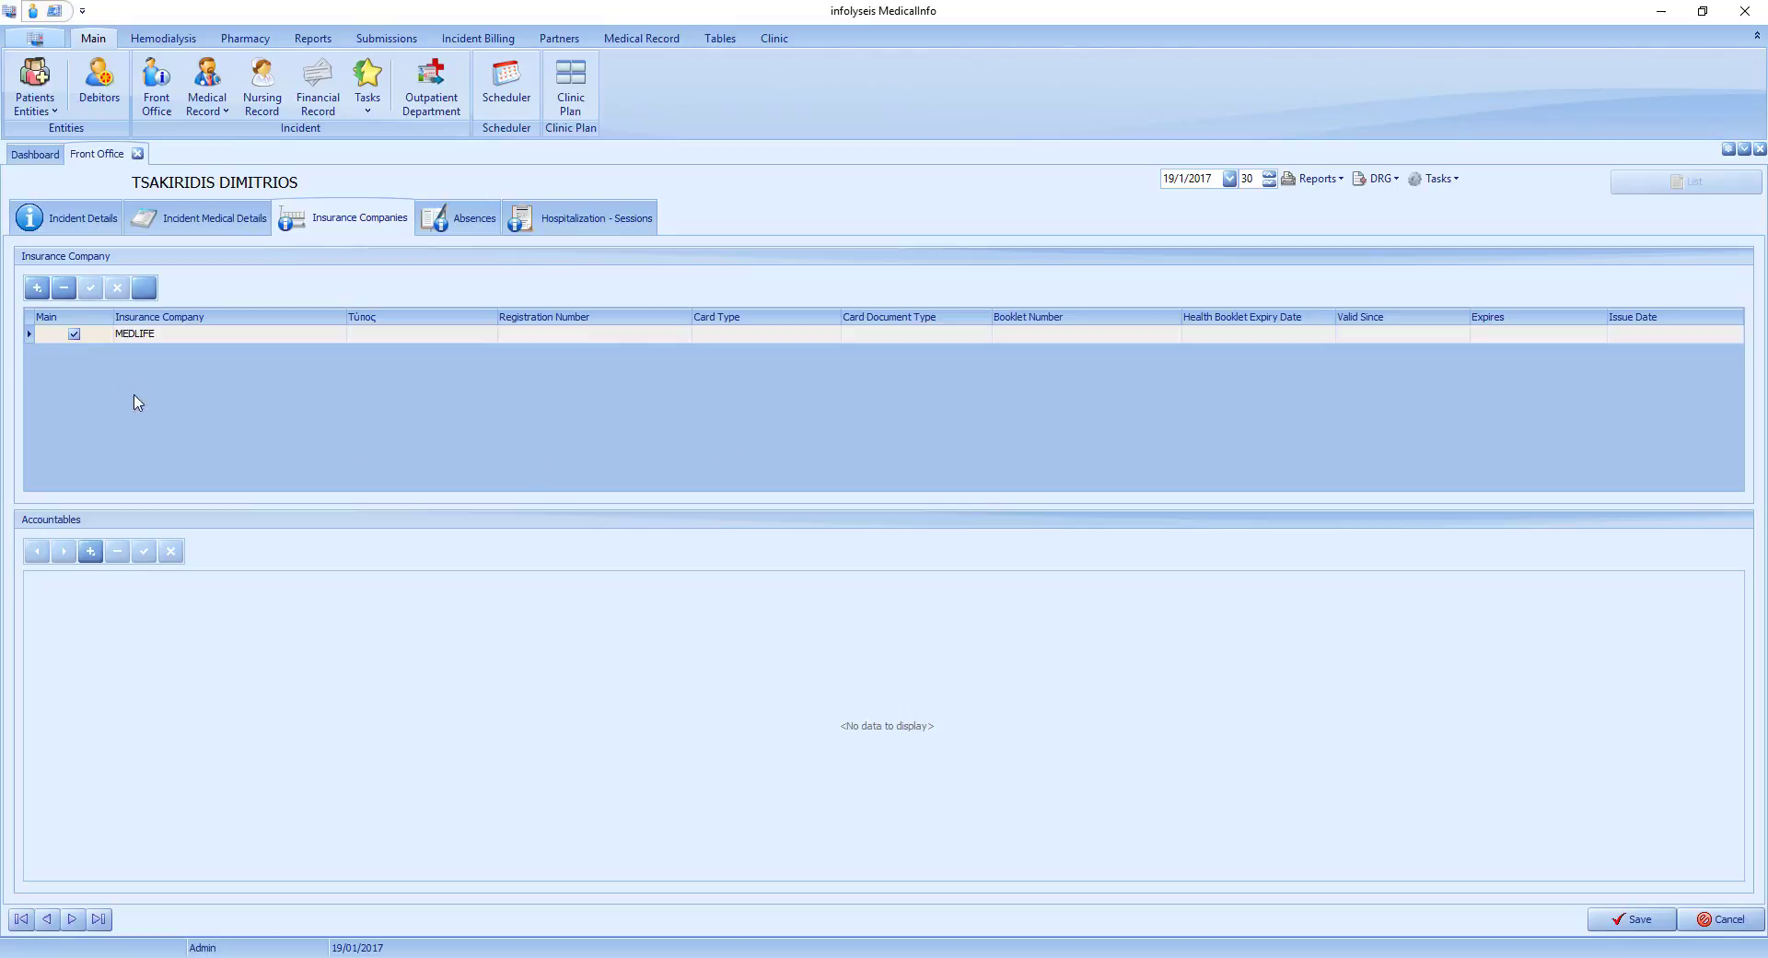
{"action": "left_click", "coordinate": [37, 288]}
{"action": "left_click", "coordinate": [249, 364]}
{"action": "left_click", "coordinate": [337, 352]}
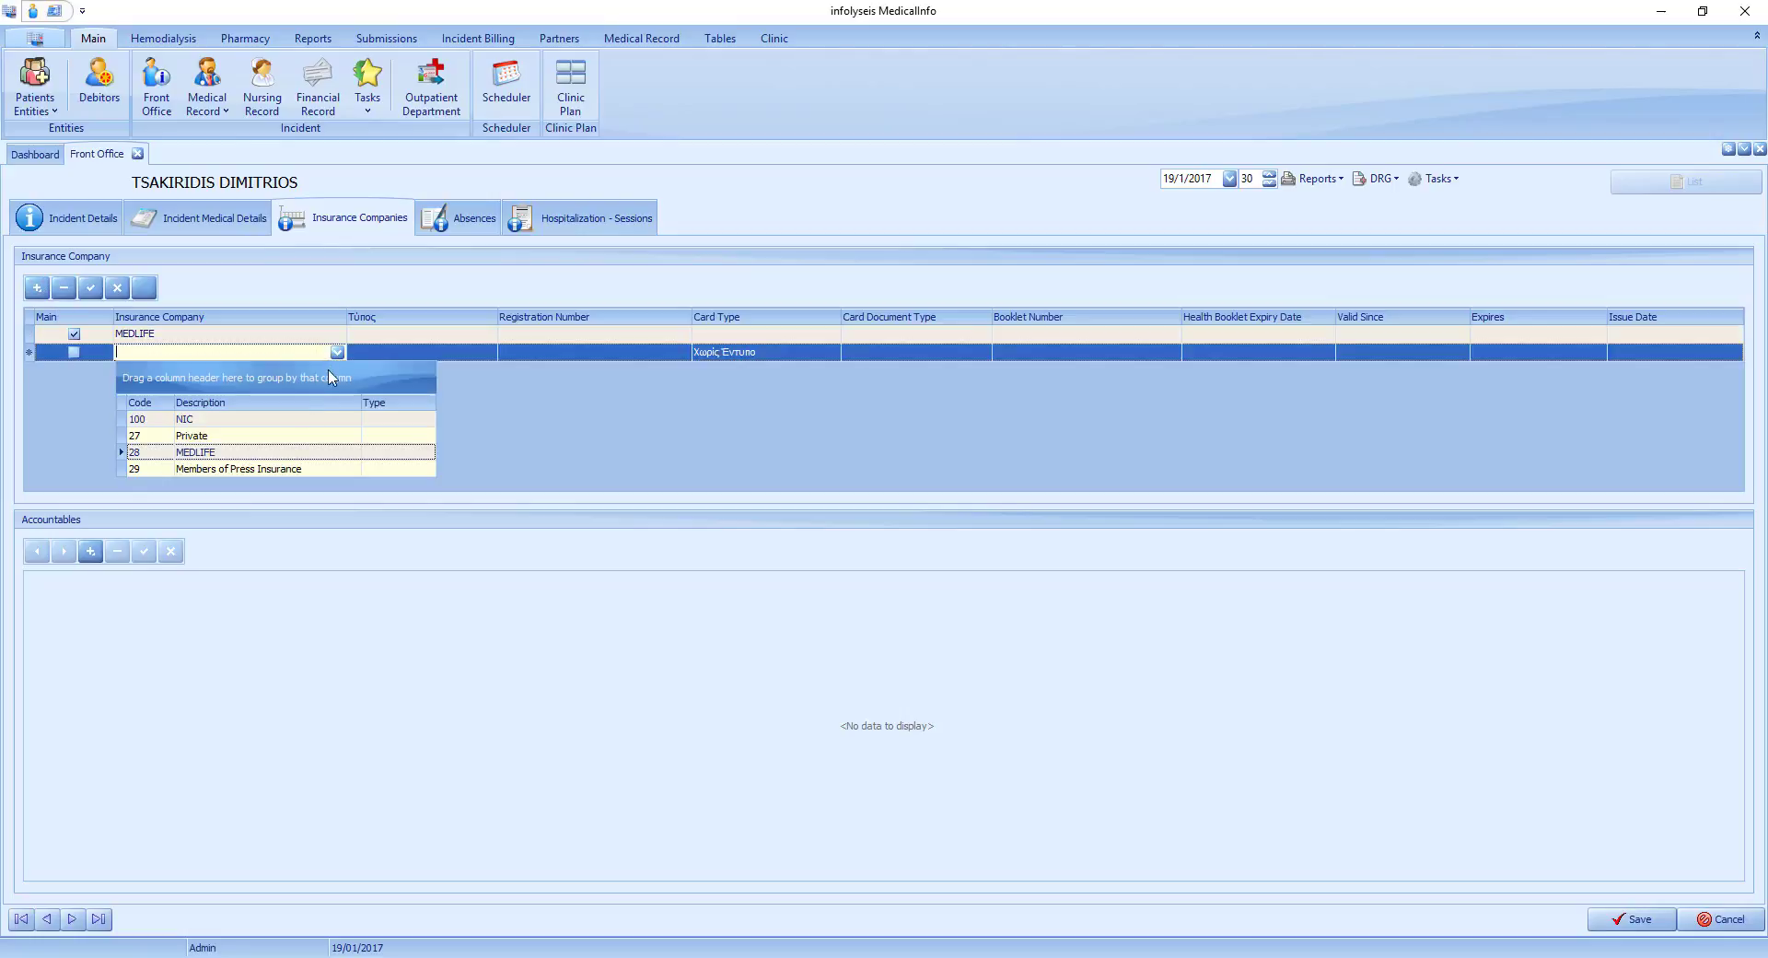
{"action": "left_click", "coordinate": [238, 445]}
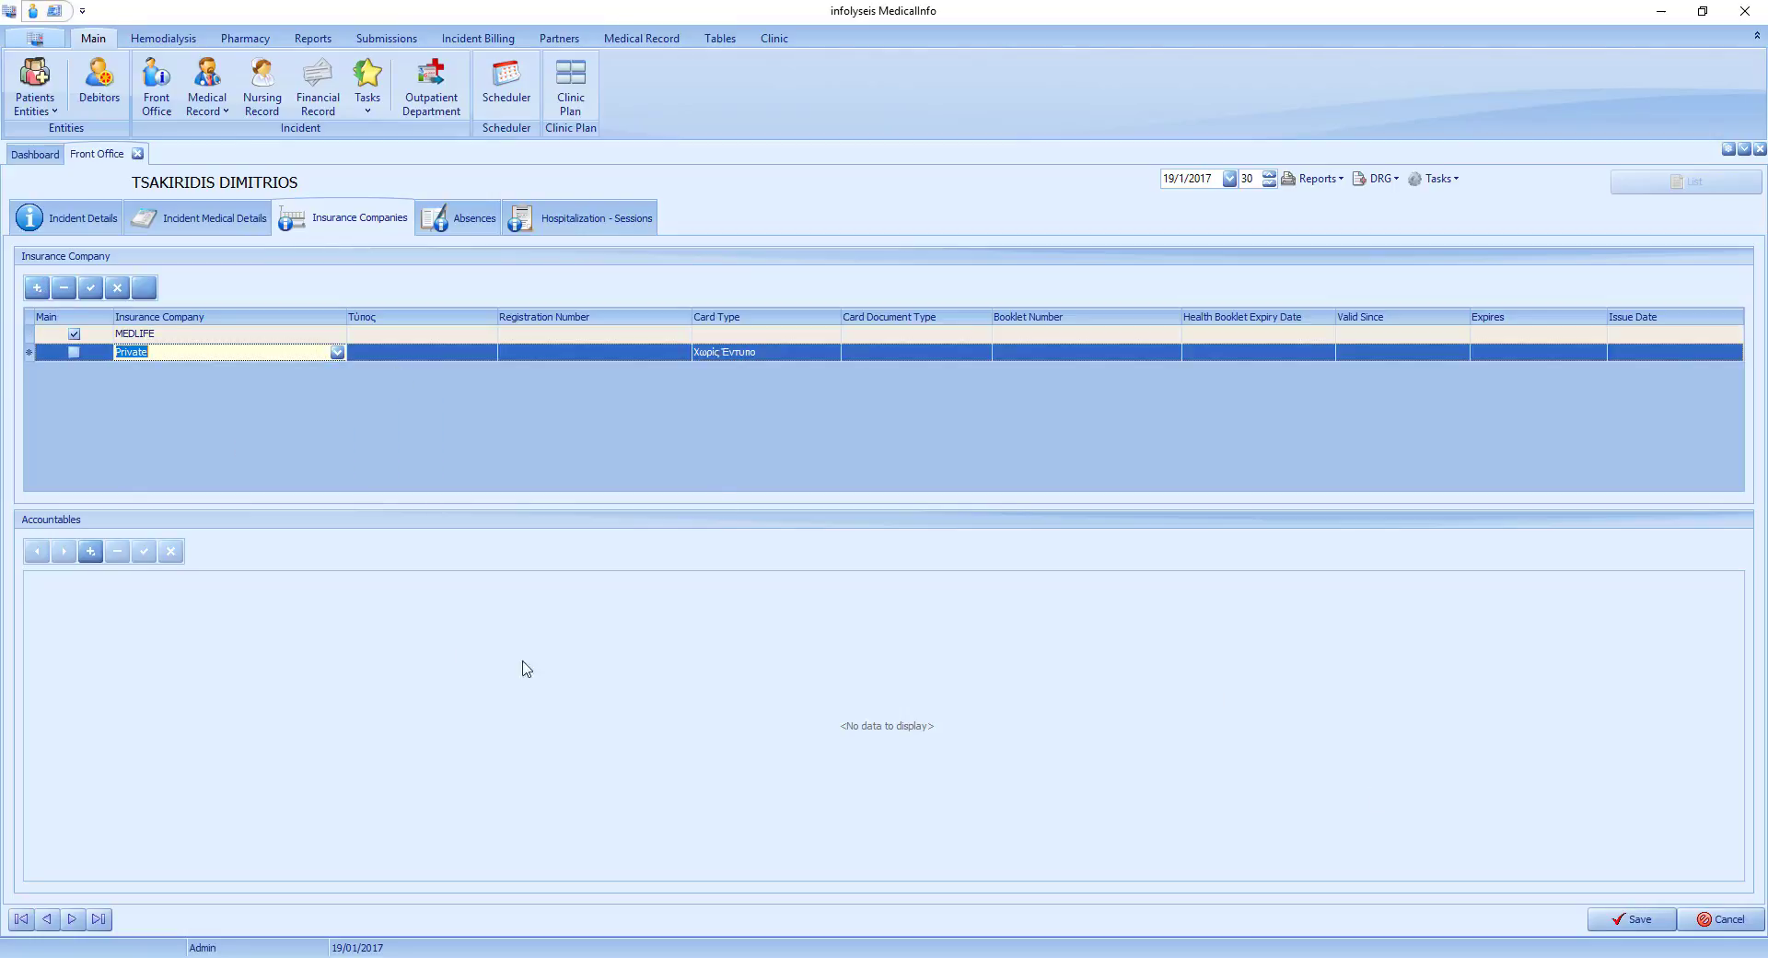
Add an accountable person with the relation Parent and enter that person's full name and address.
{"action": "left_click", "coordinate": [91, 551]}
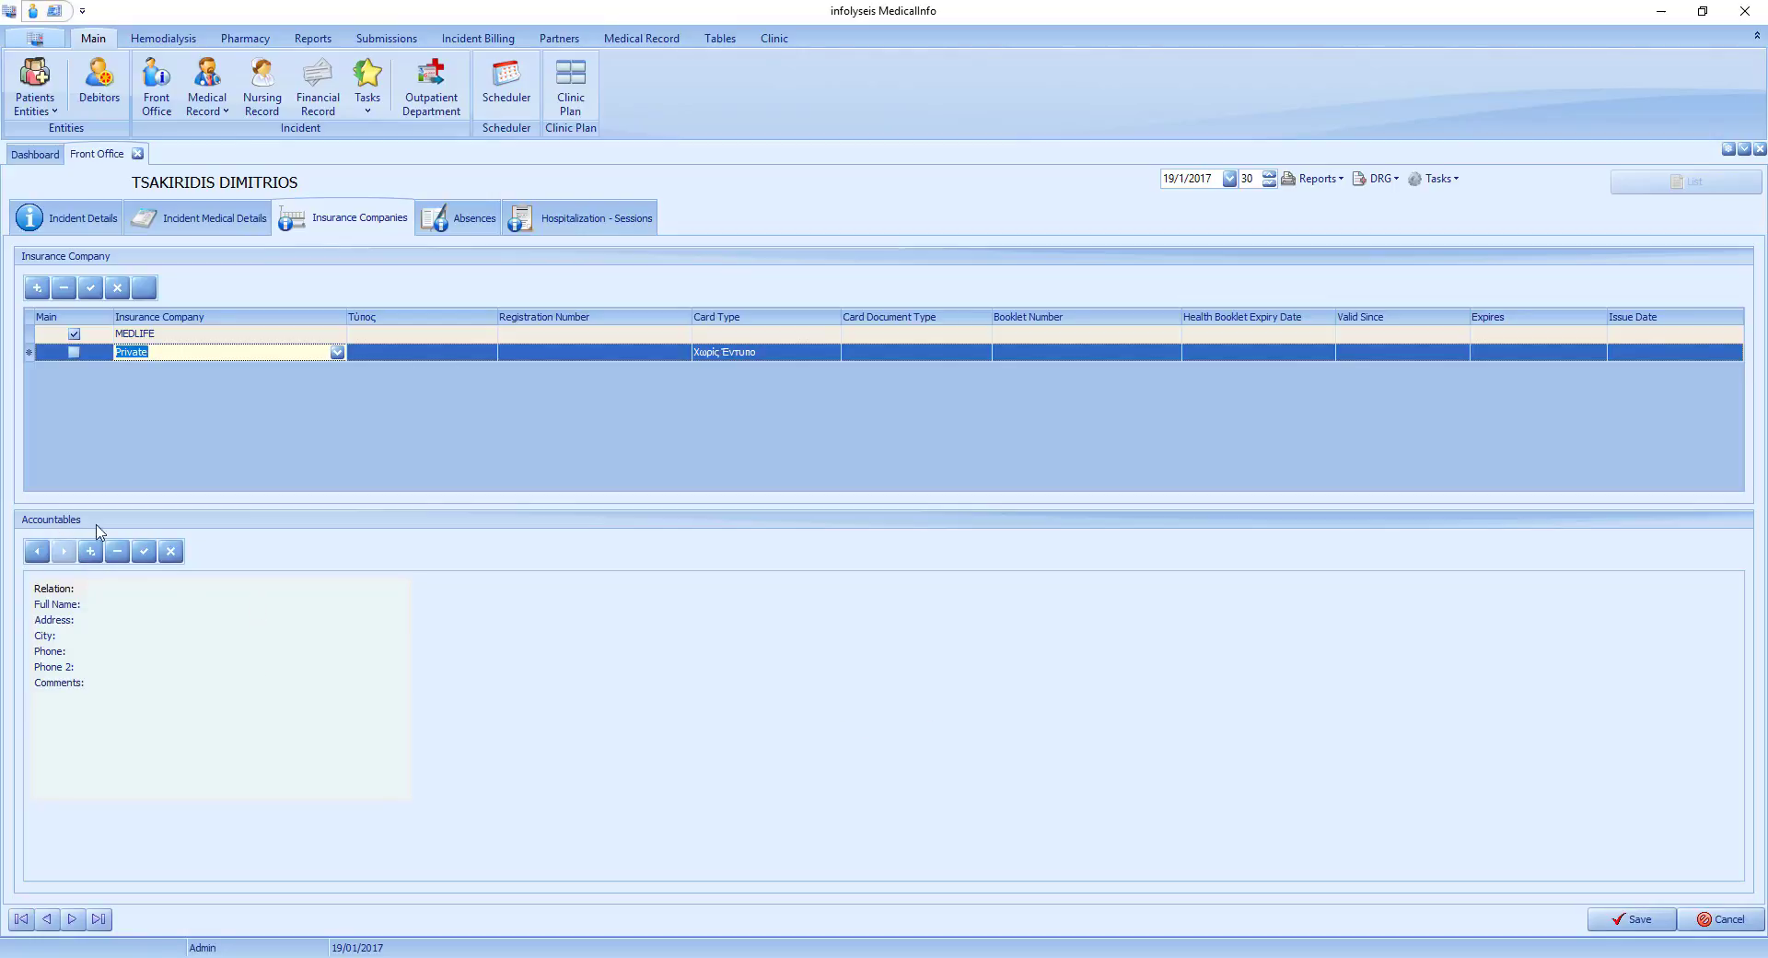
{"action": "left_click", "coordinate": [201, 591]}
{"action": "left_click", "coordinate": [399, 588]}
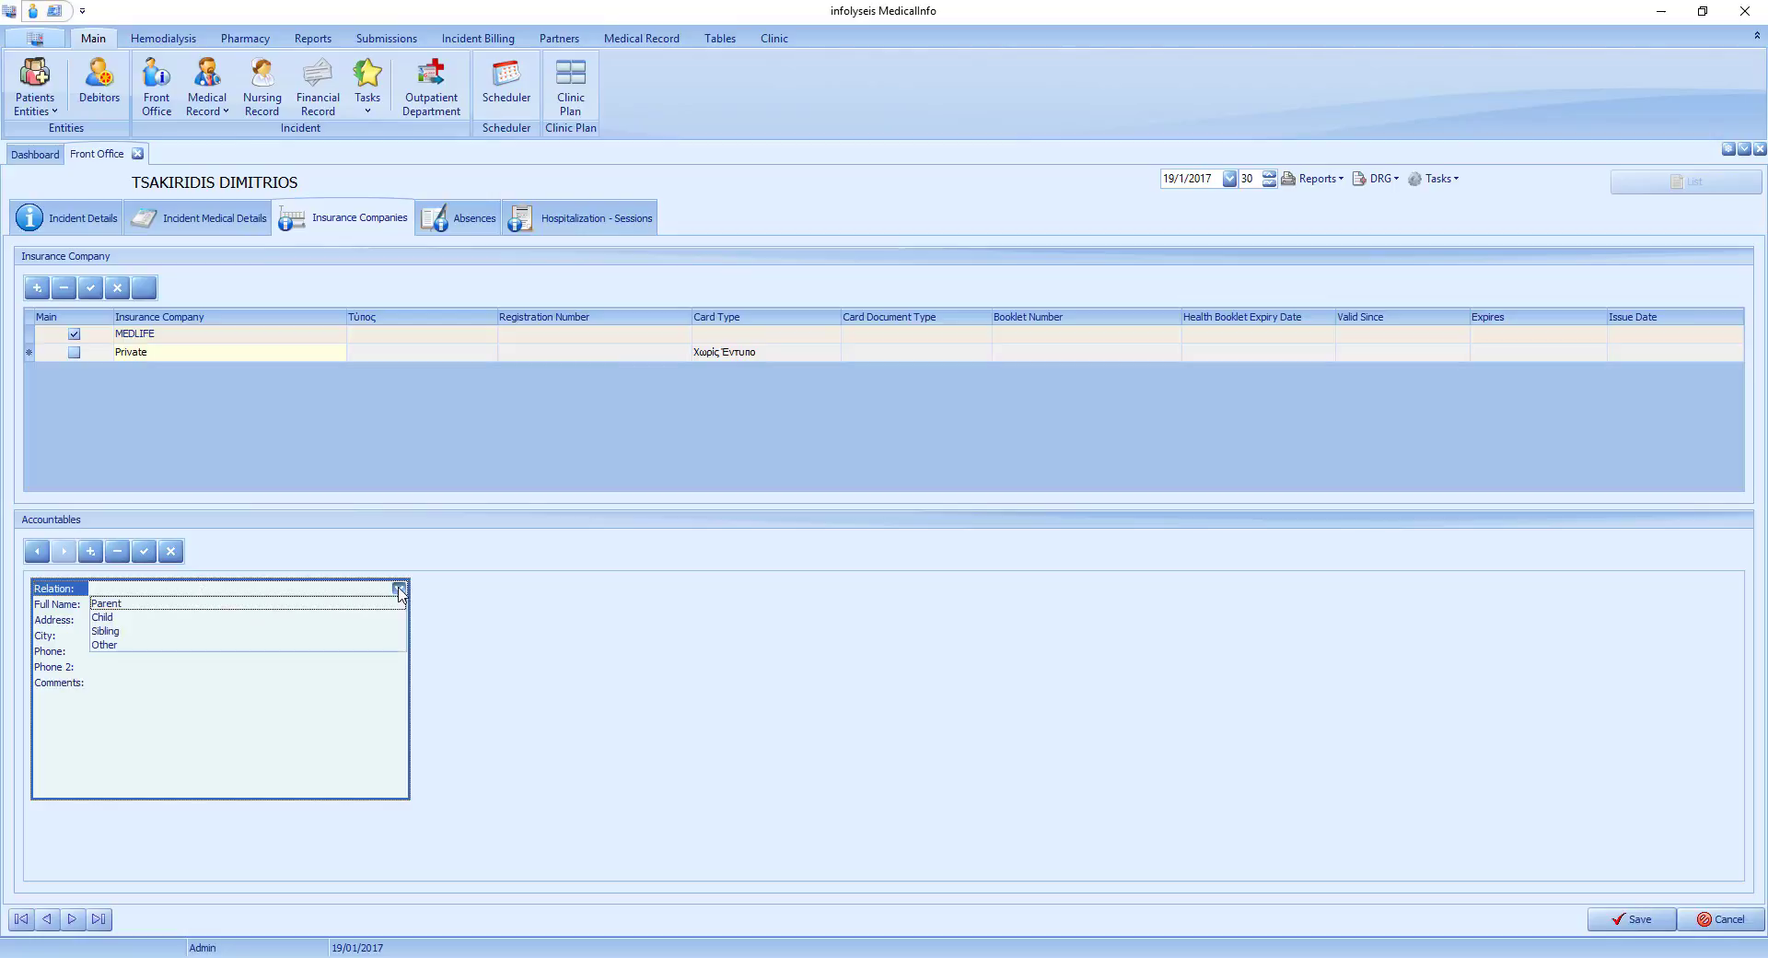
{"action": "left_click", "coordinate": [123, 603]}
{"action": "left_click", "coordinate": [136, 625]}
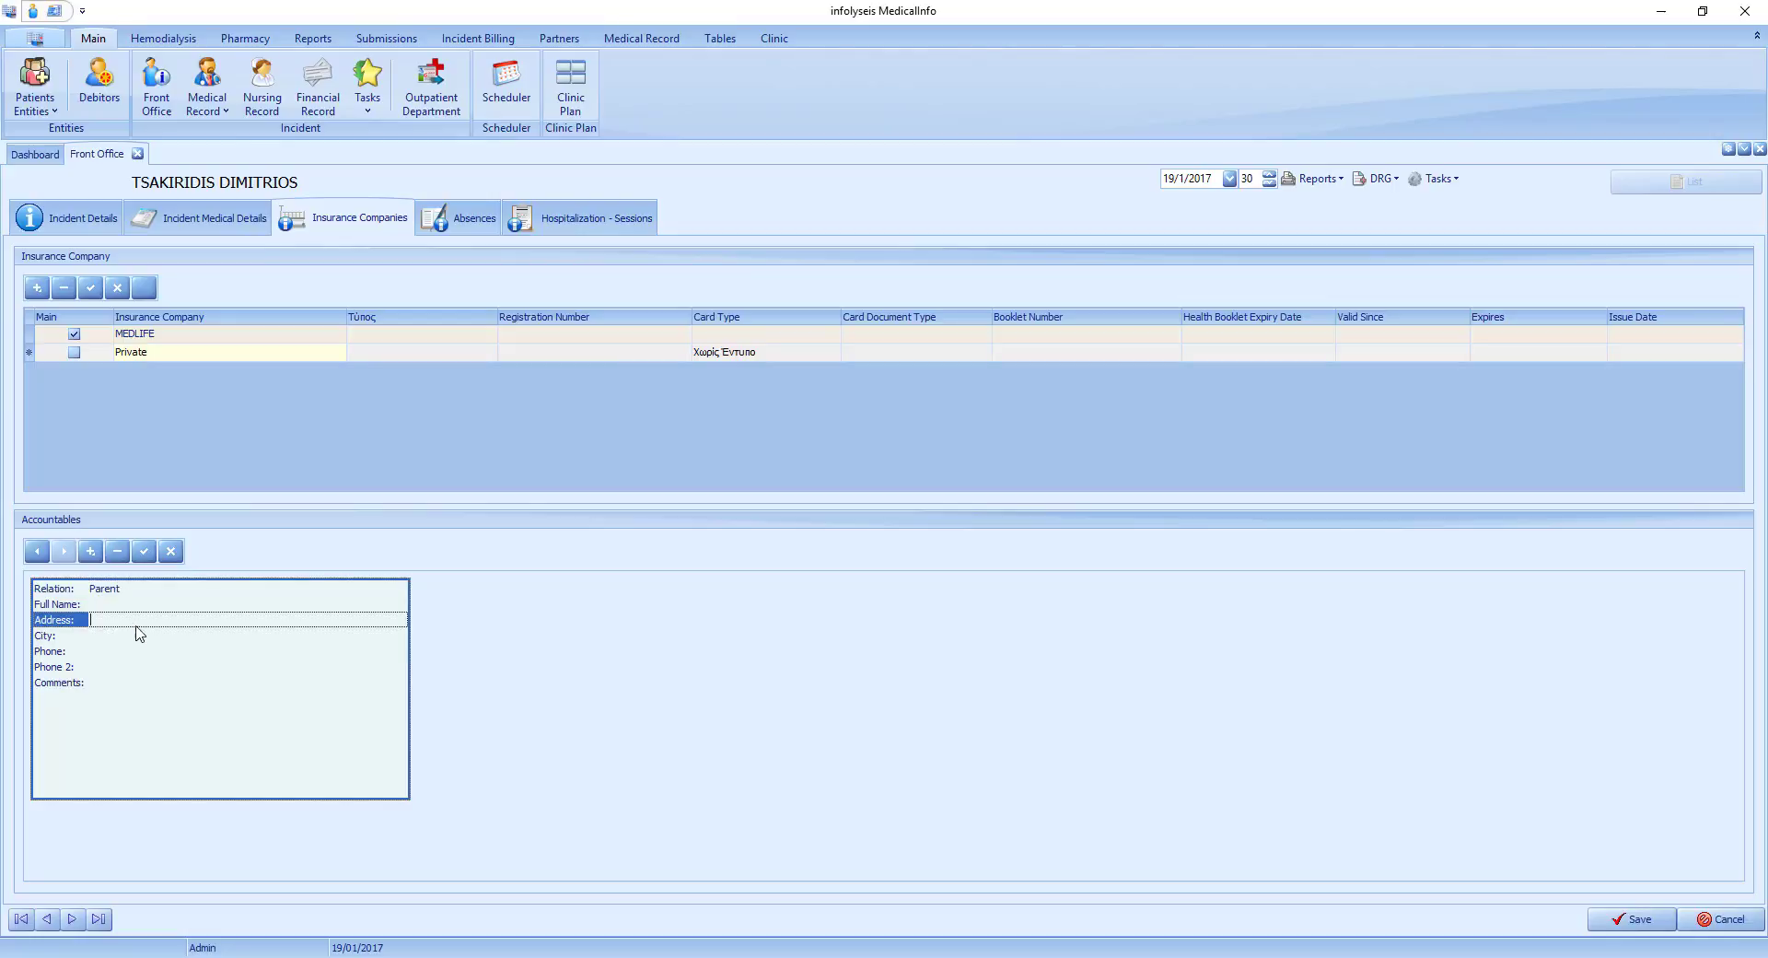
{"action": "left_click", "coordinate": [153, 612]}
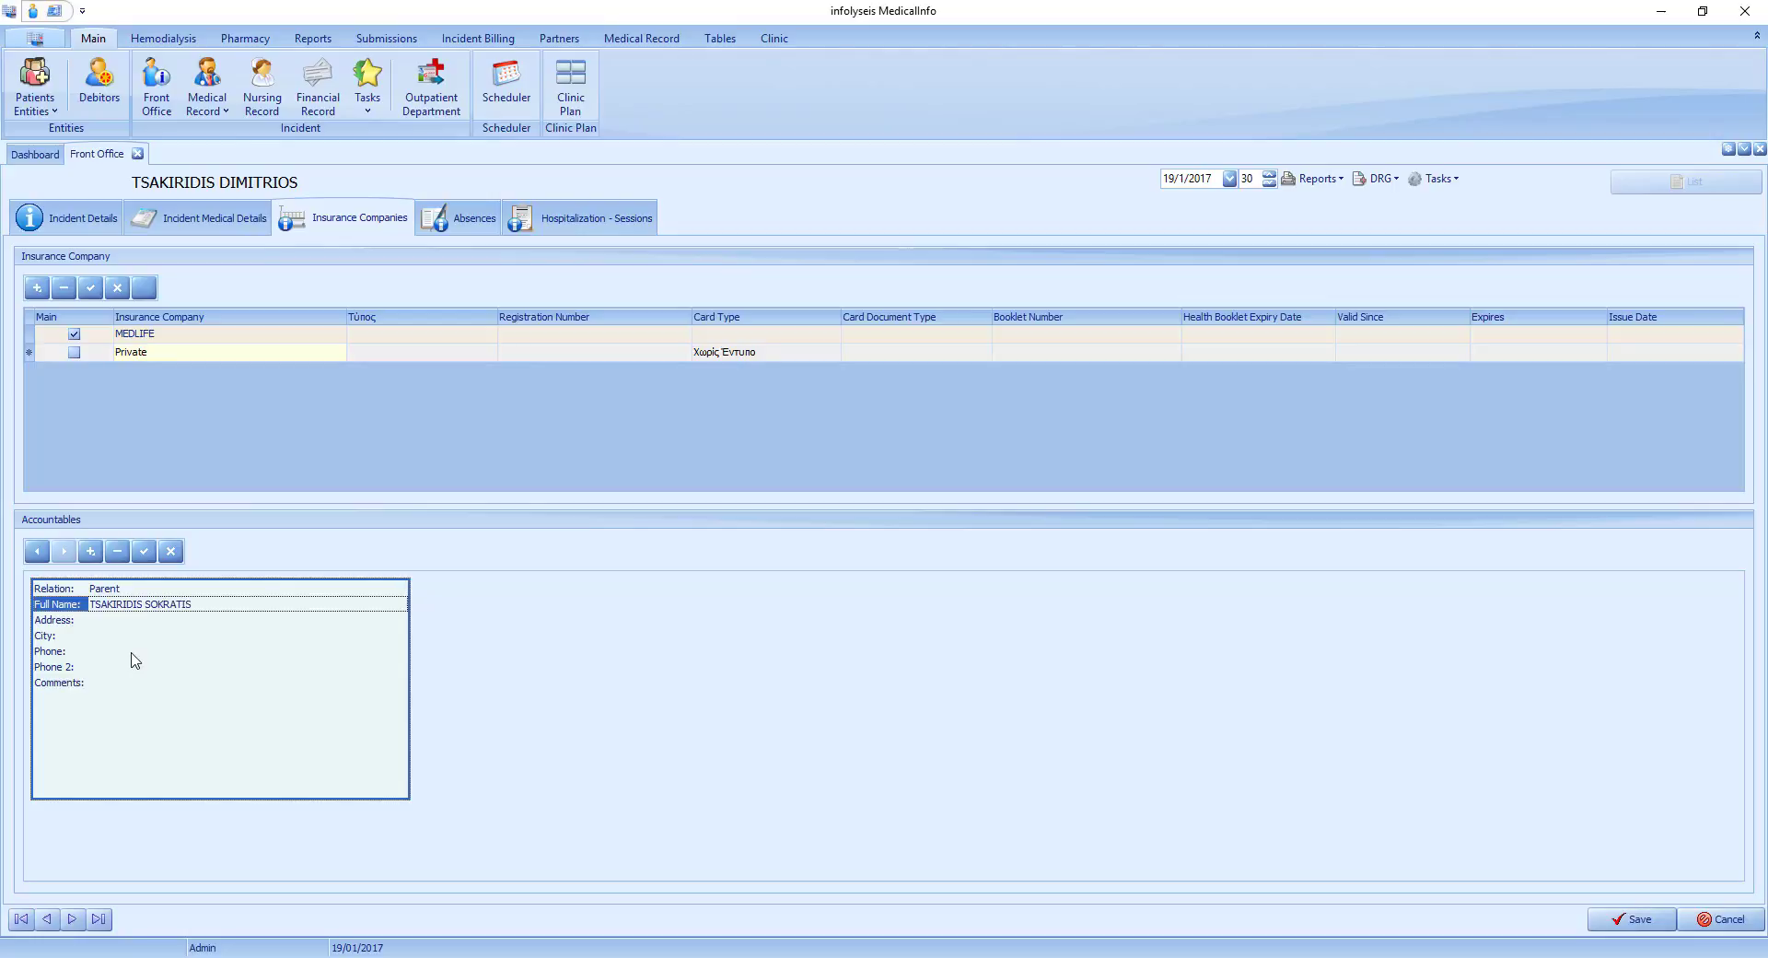
{"action": "left_click", "coordinate": [128, 622]}
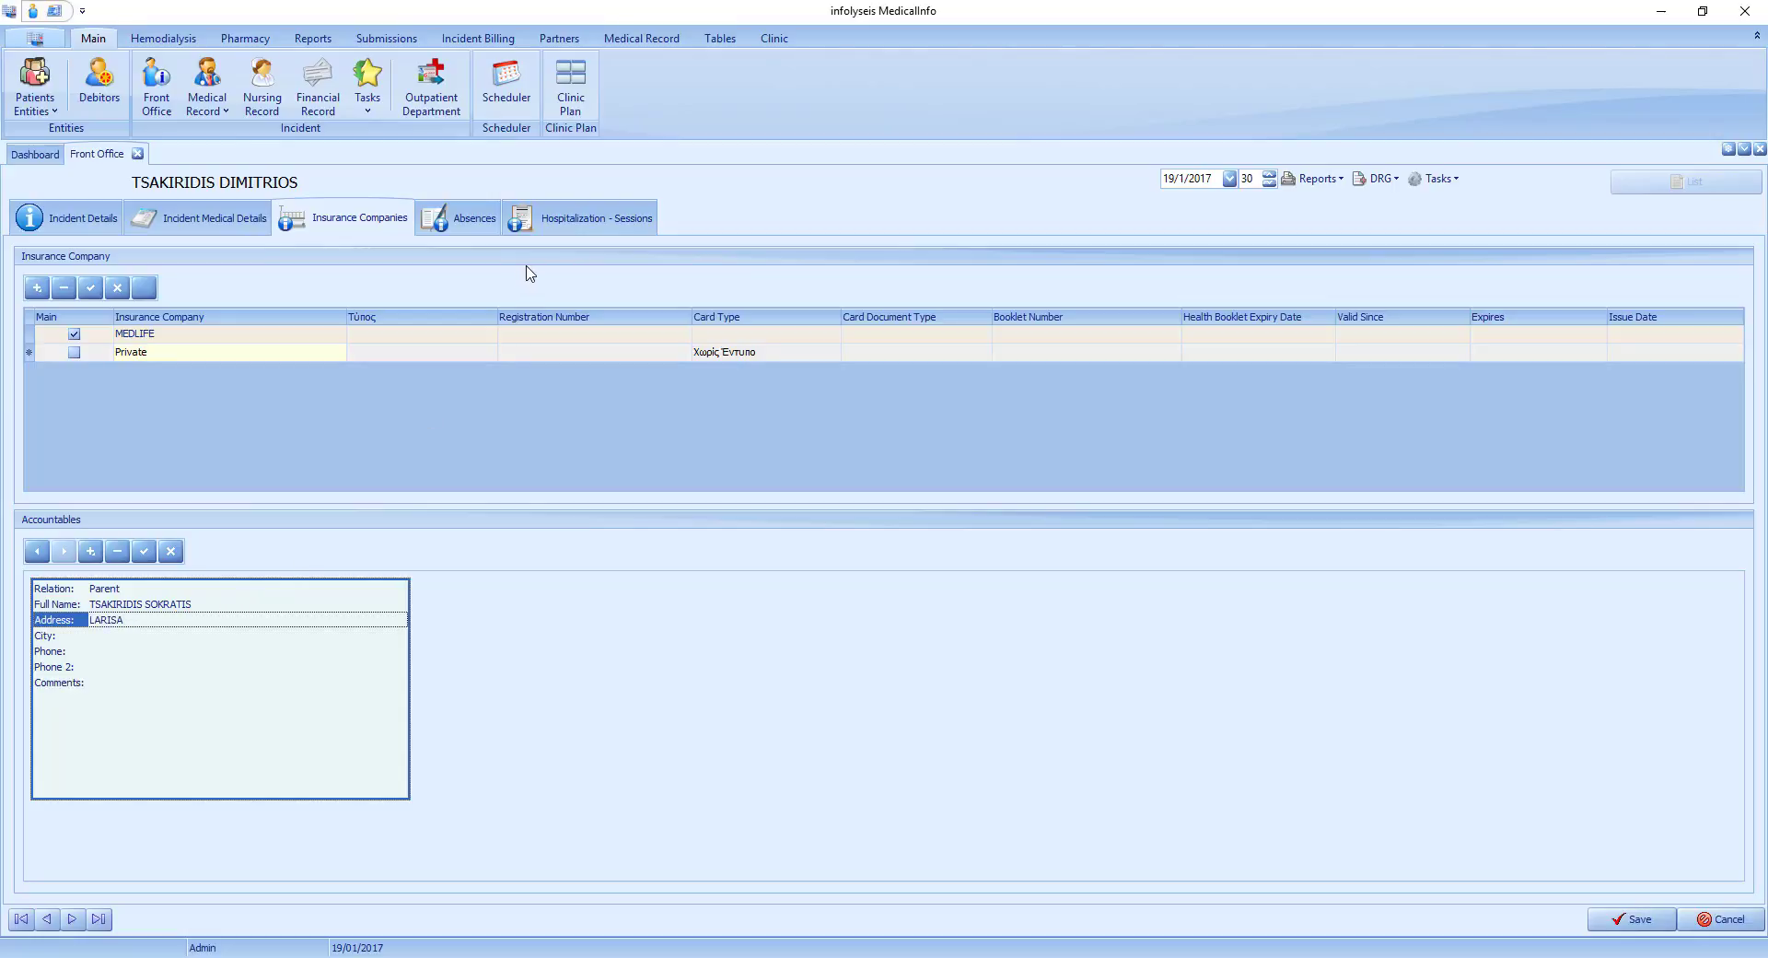
Add a hospitalization entry to the incident and assign it room 116.
{"action": "left_click", "coordinate": [575, 230]}
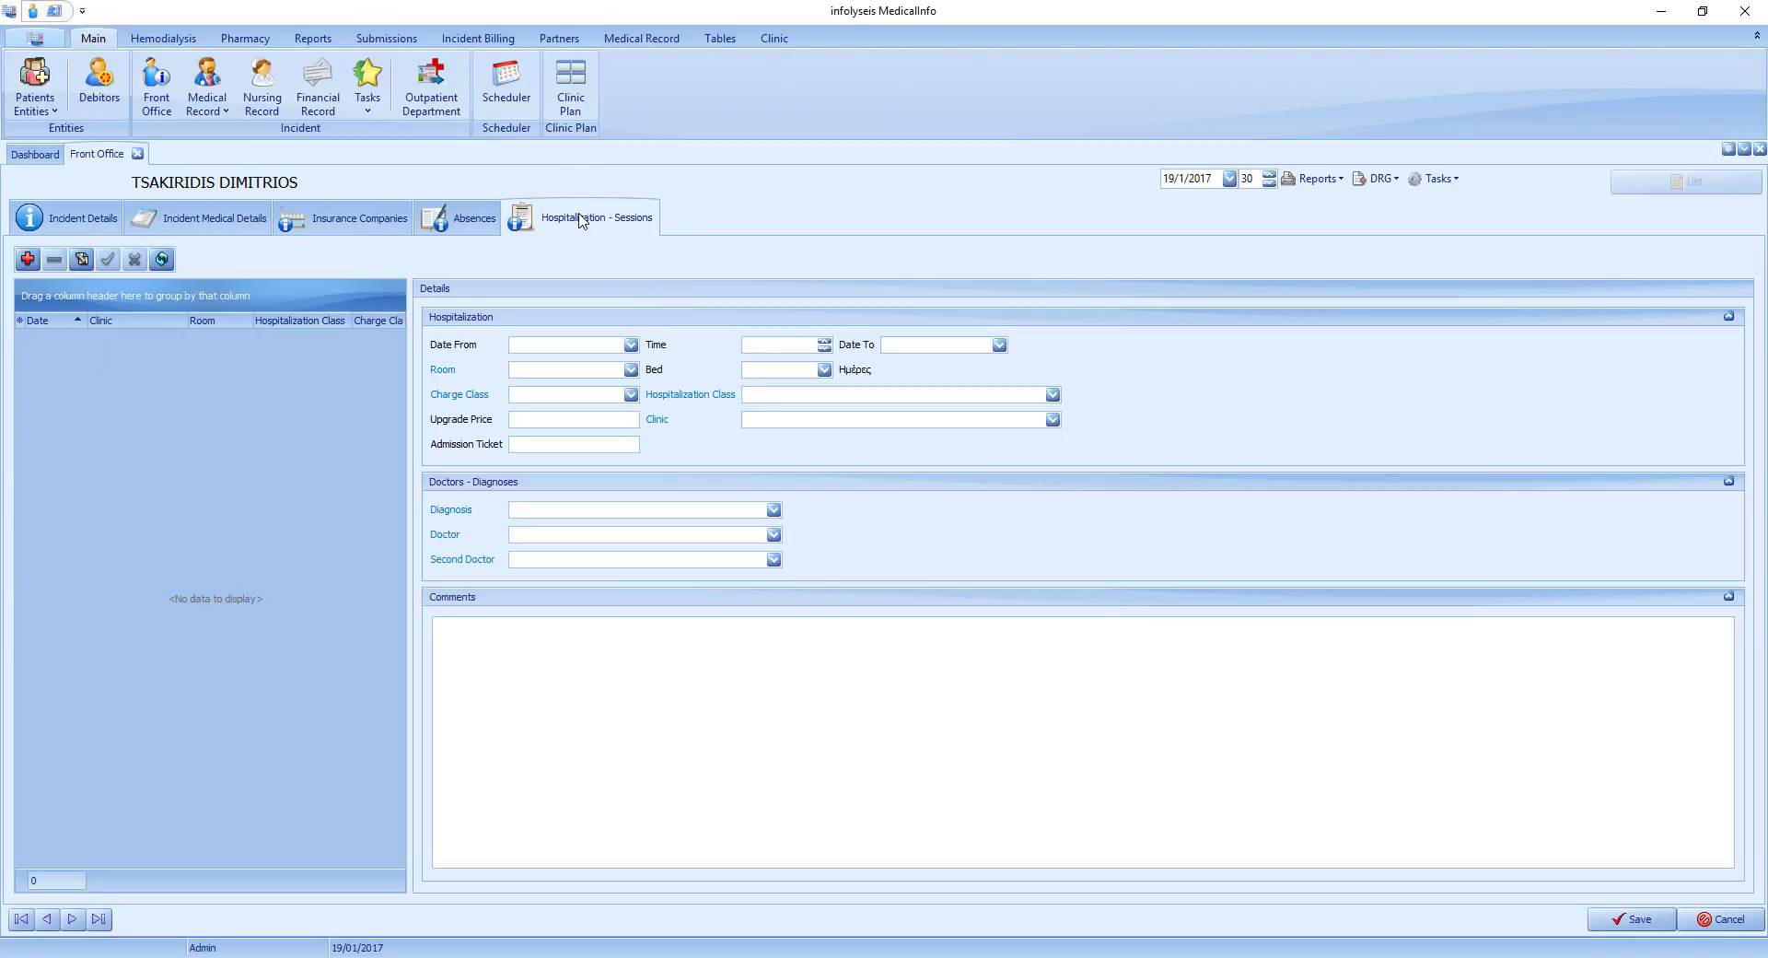
{"action": "left_click", "coordinate": [28, 260]}
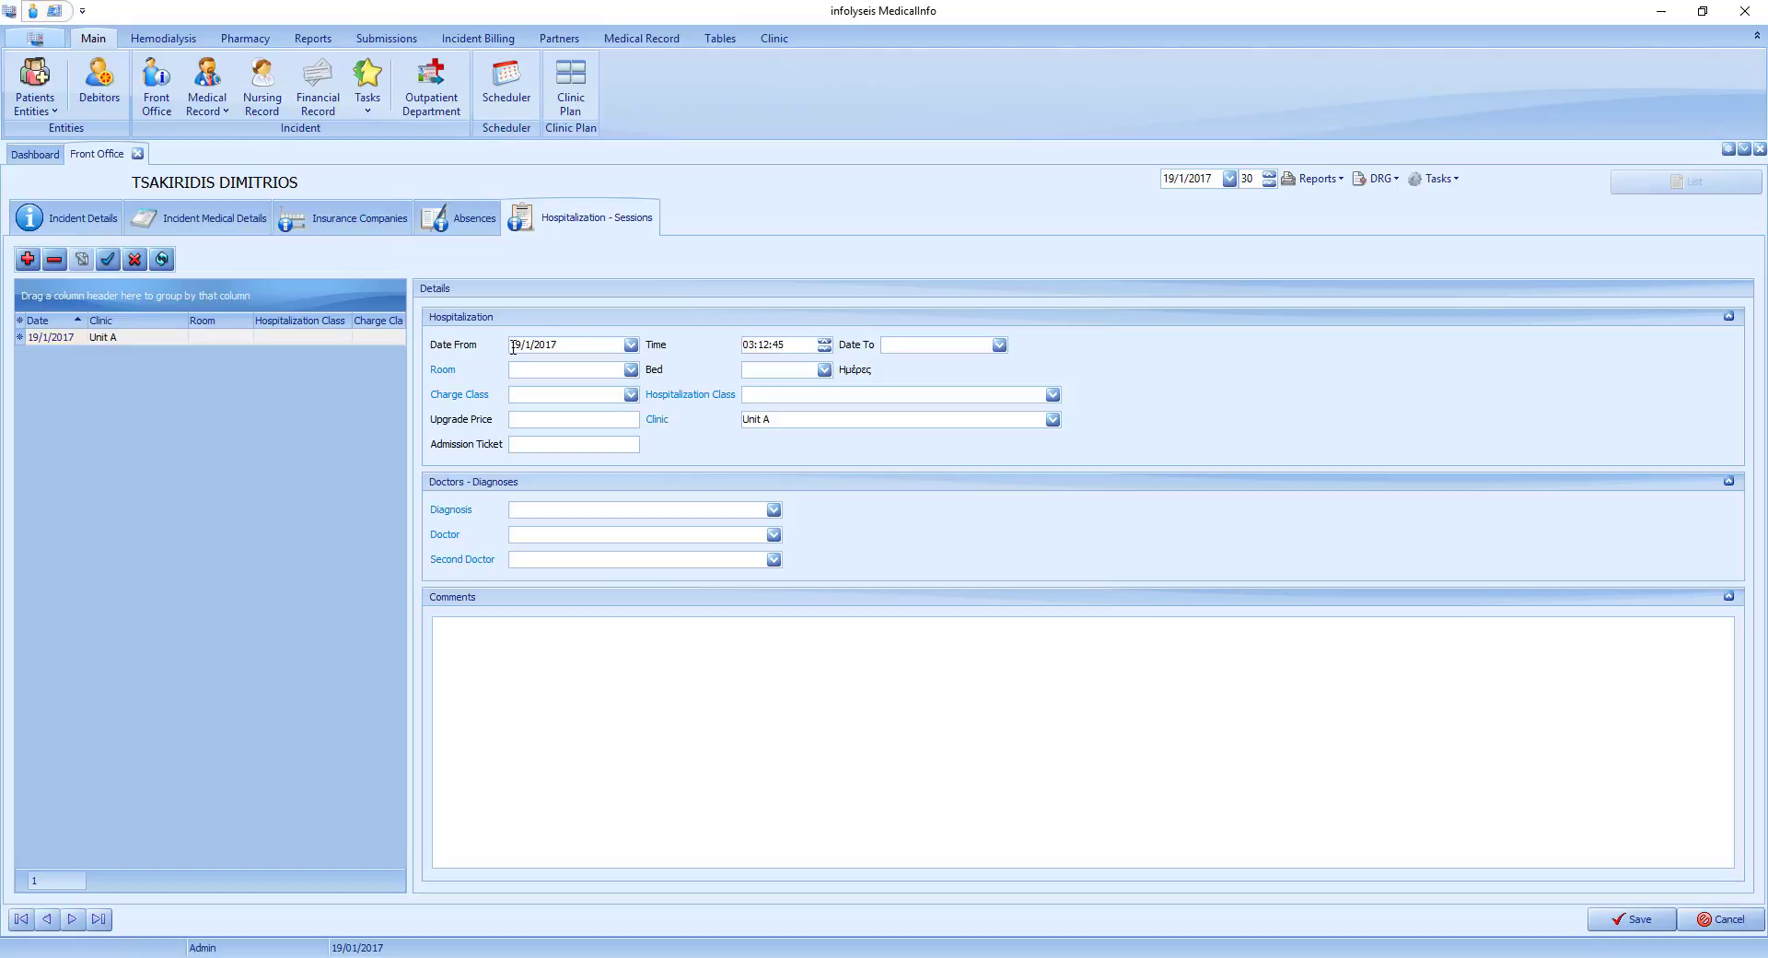
{"action": "left_click", "coordinate": [631, 369]}
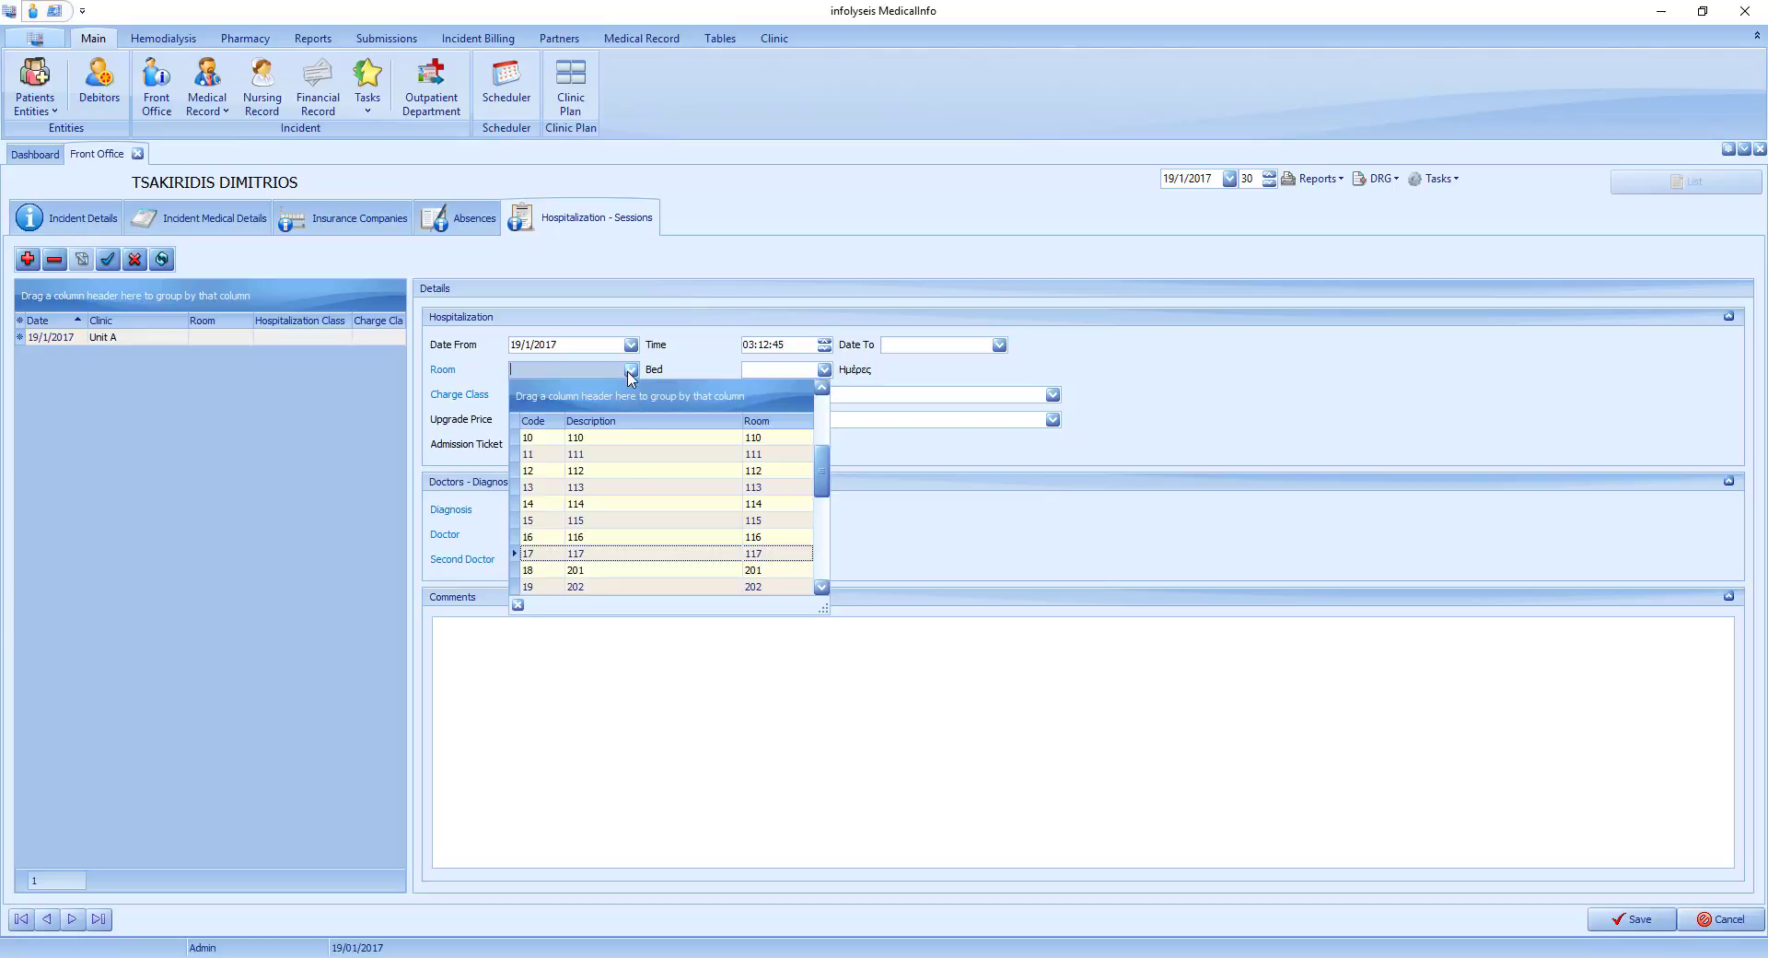
{"action": "left_click", "coordinate": [642, 542]}
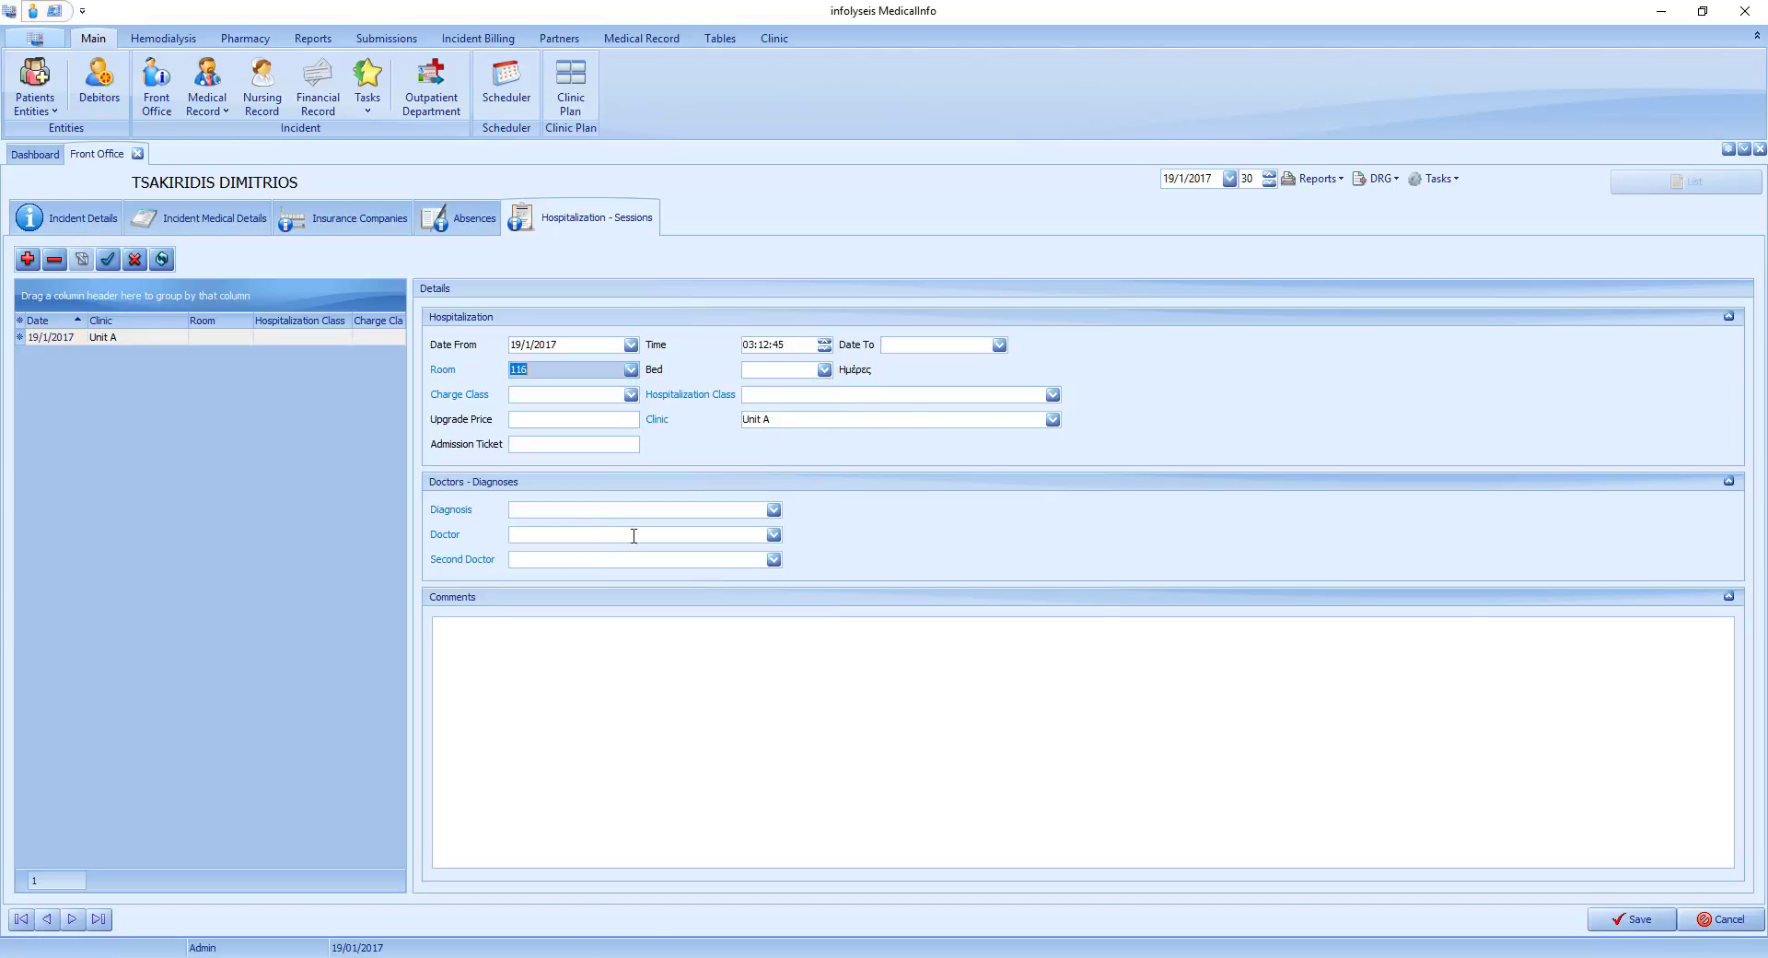
Set the hospitalization's charge class to Daily hospitalisation and its upgrade price to 150 €, and save the incident.
{"action": "left_click", "coordinate": [608, 396]}
{"action": "left_click", "coordinate": [568, 444]}
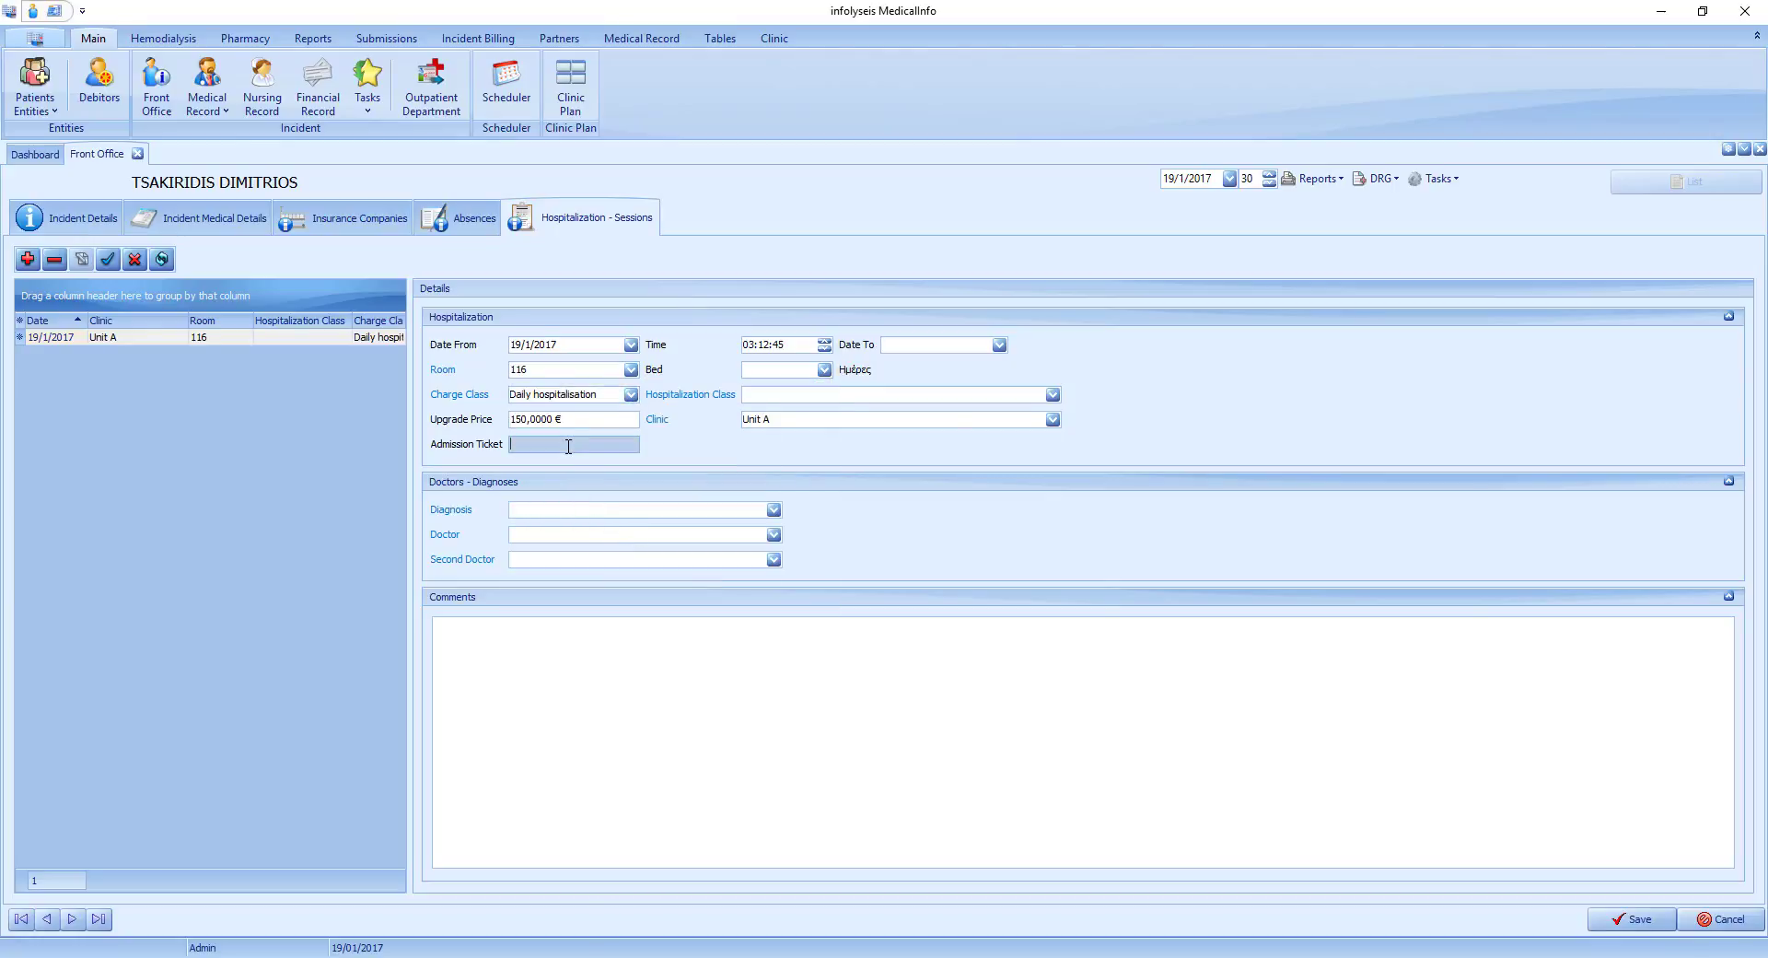
{"action": "left_click", "coordinate": [580, 418]}
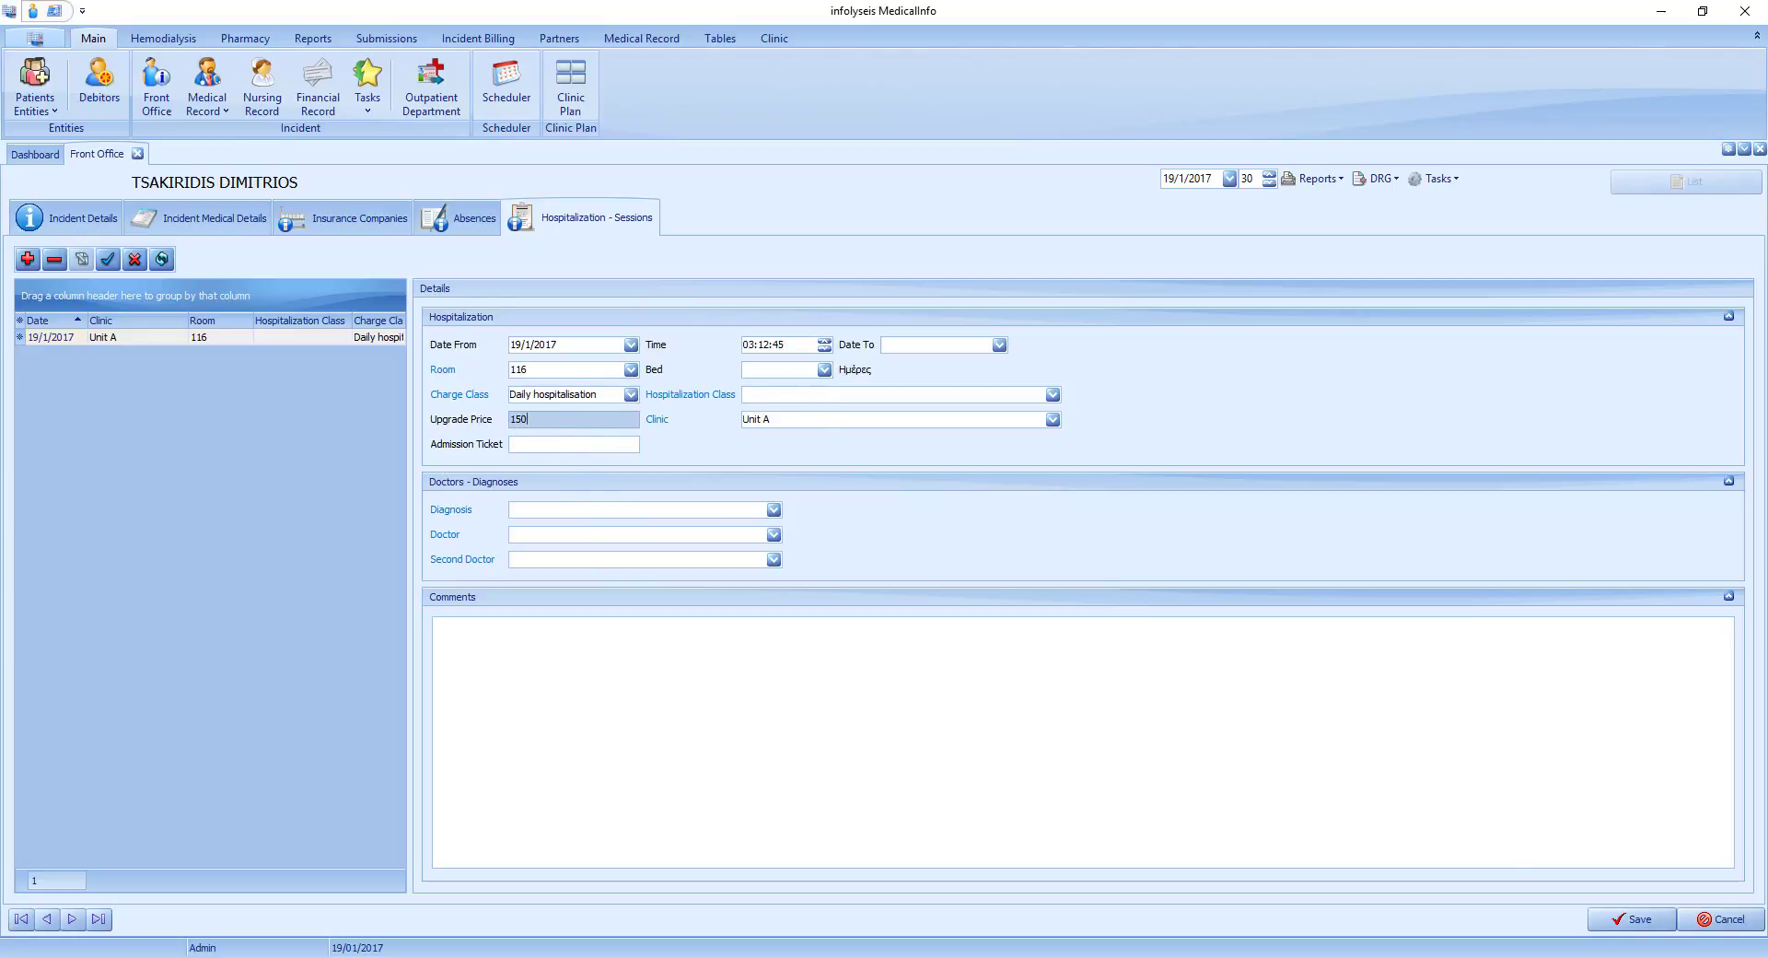
{"action": "left_click", "coordinate": [1637, 925]}
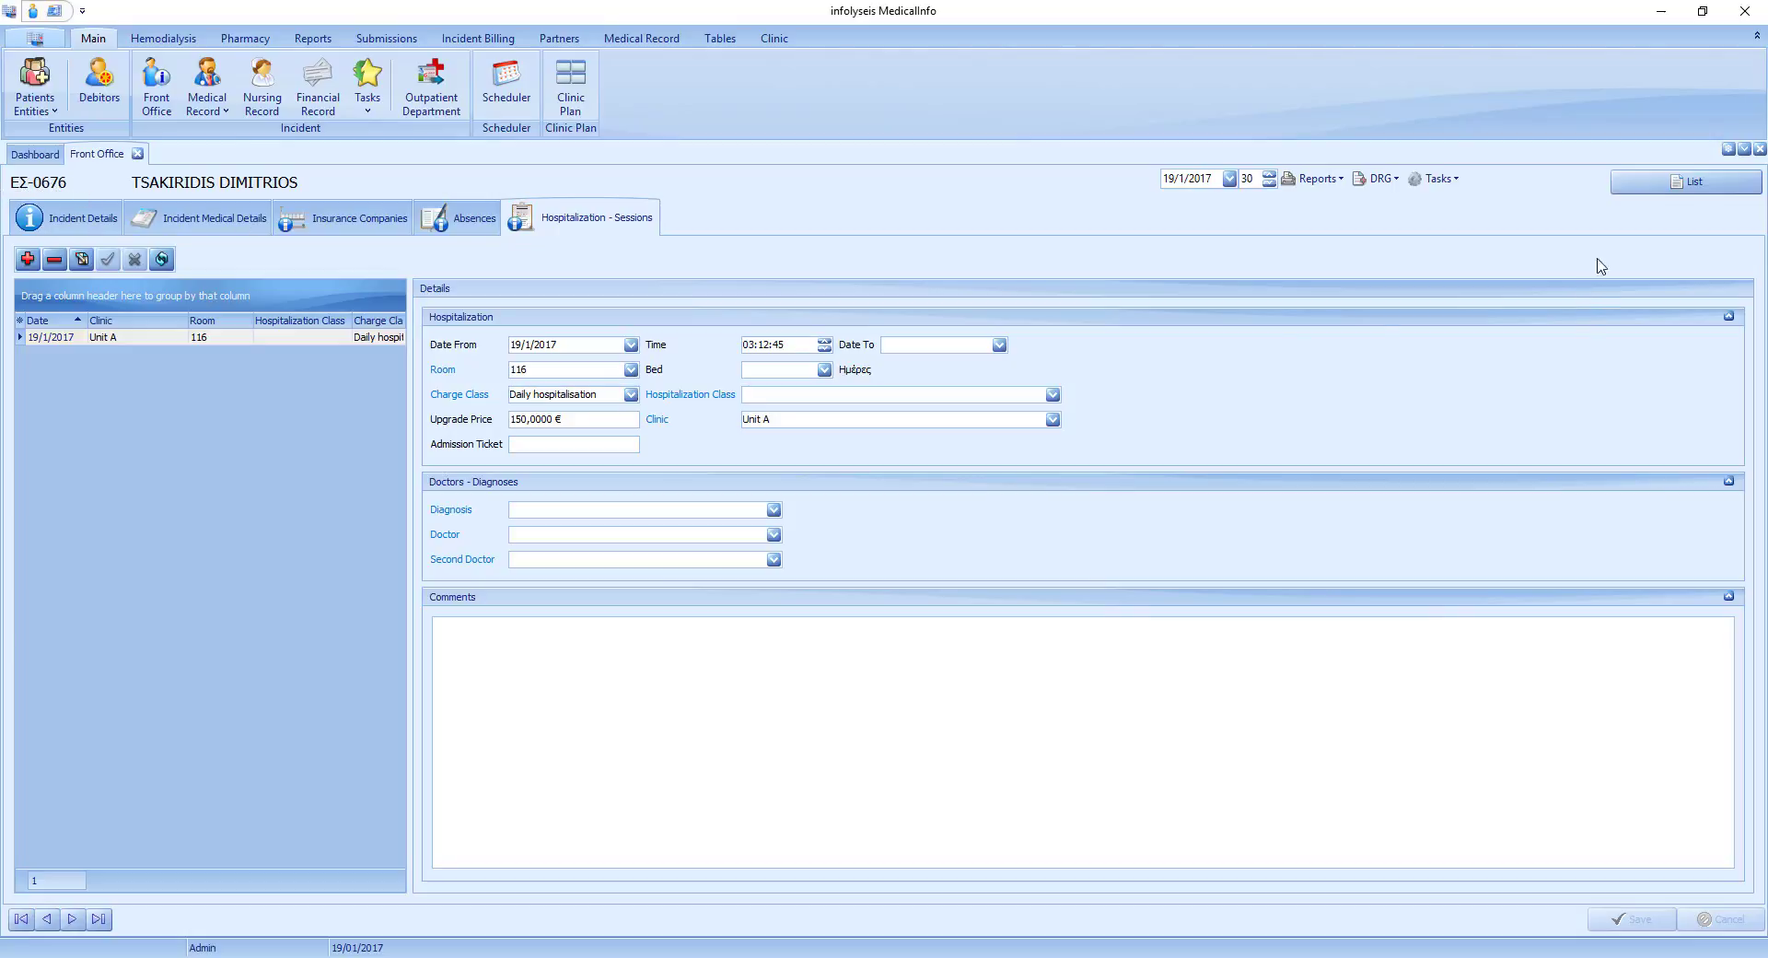
Return to the incident list, filter it by the beginning of the patient's surname, and select the newly saved incident.
{"action": "left_click", "coordinate": [1664, 188]}
{"action": "left_click", "coordinate": [160, 277]}
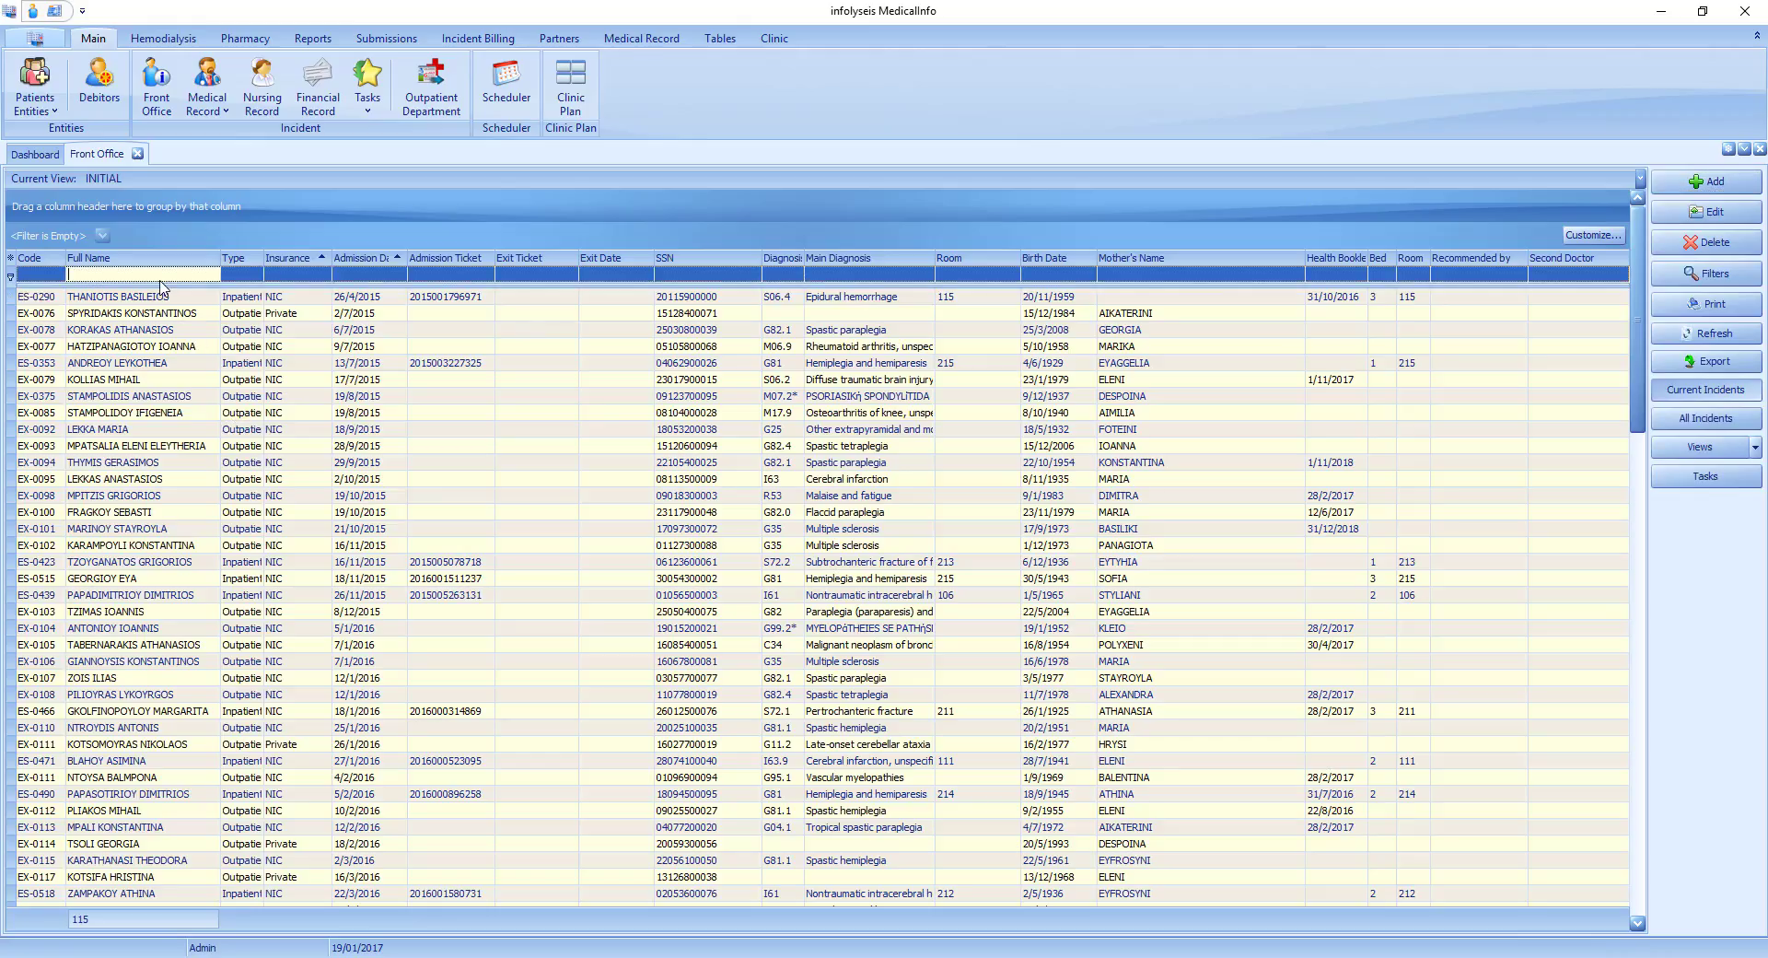
{"action": "type", "text": "TSAKIR"}
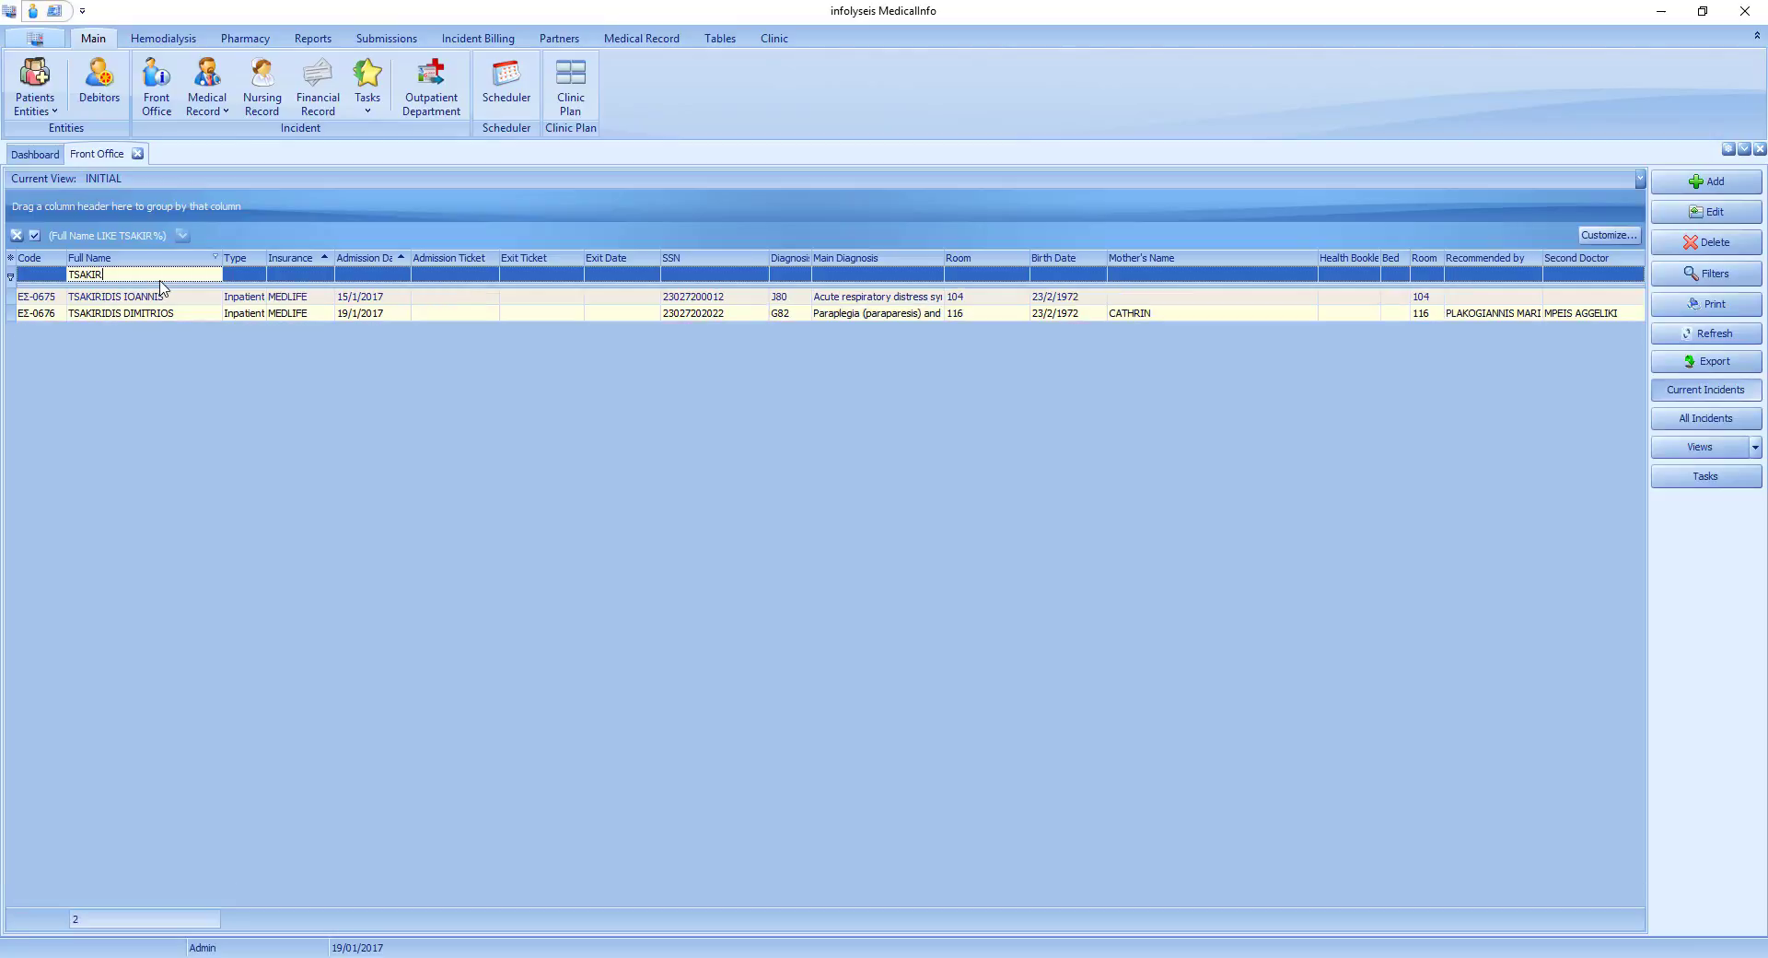
{"action": "left_click", "coordinate": [185, 314]}
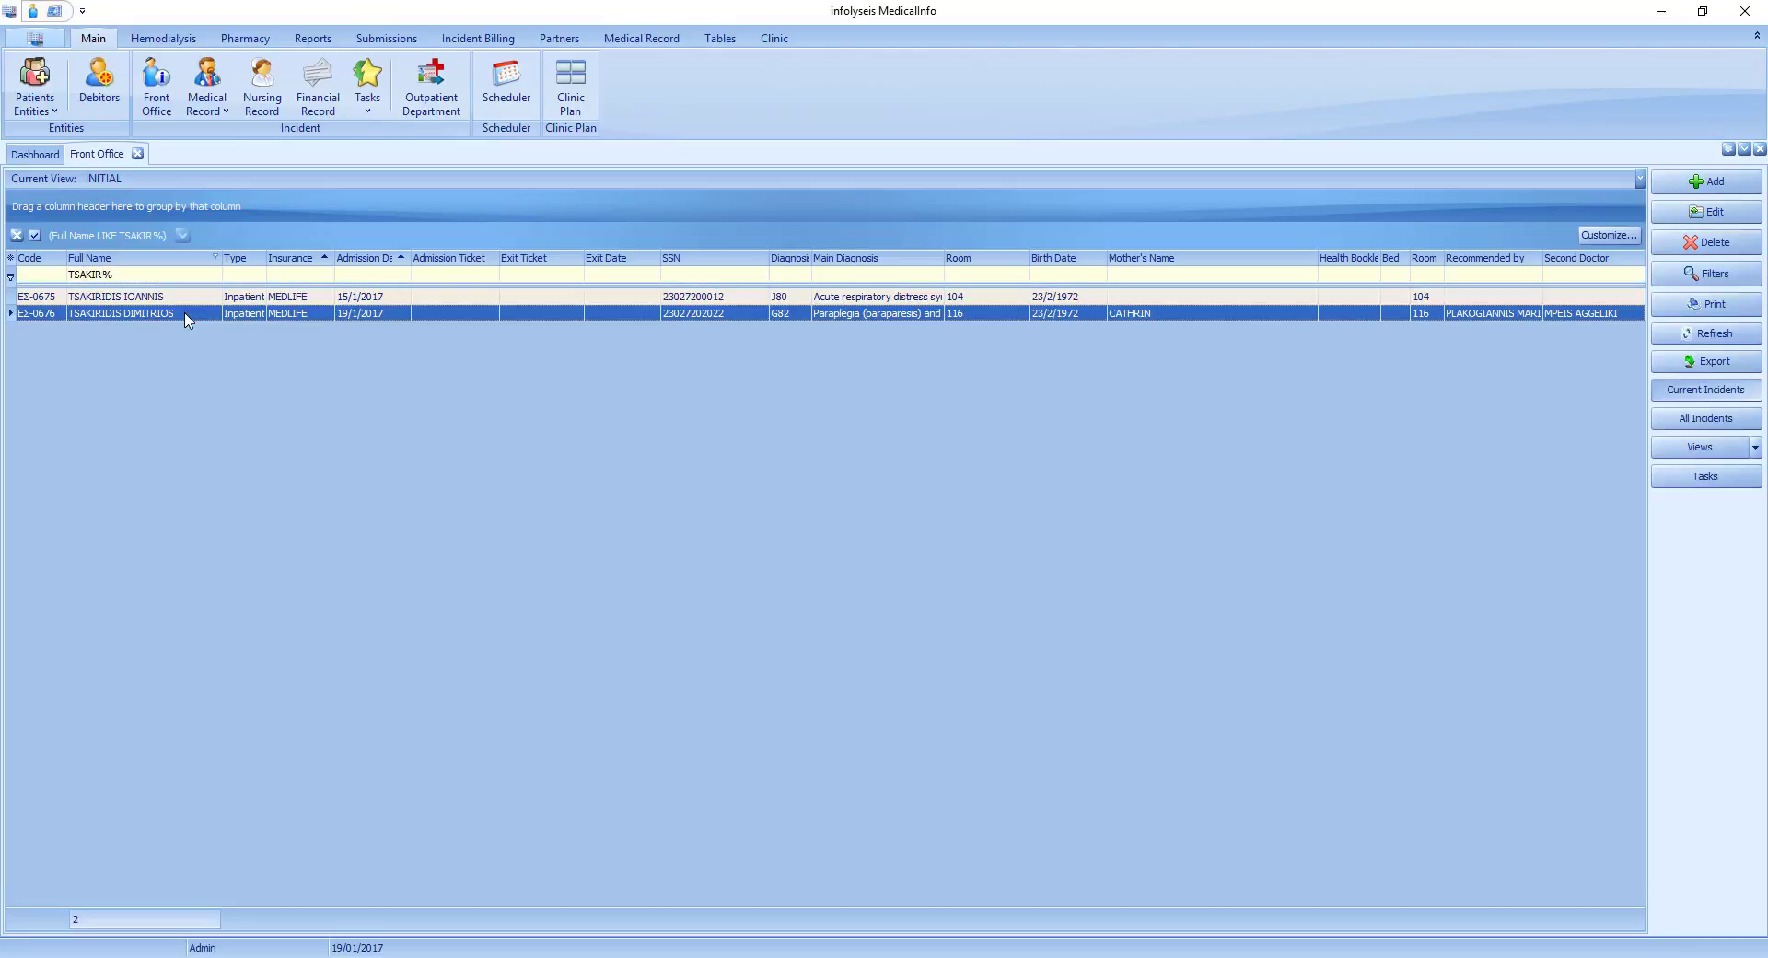